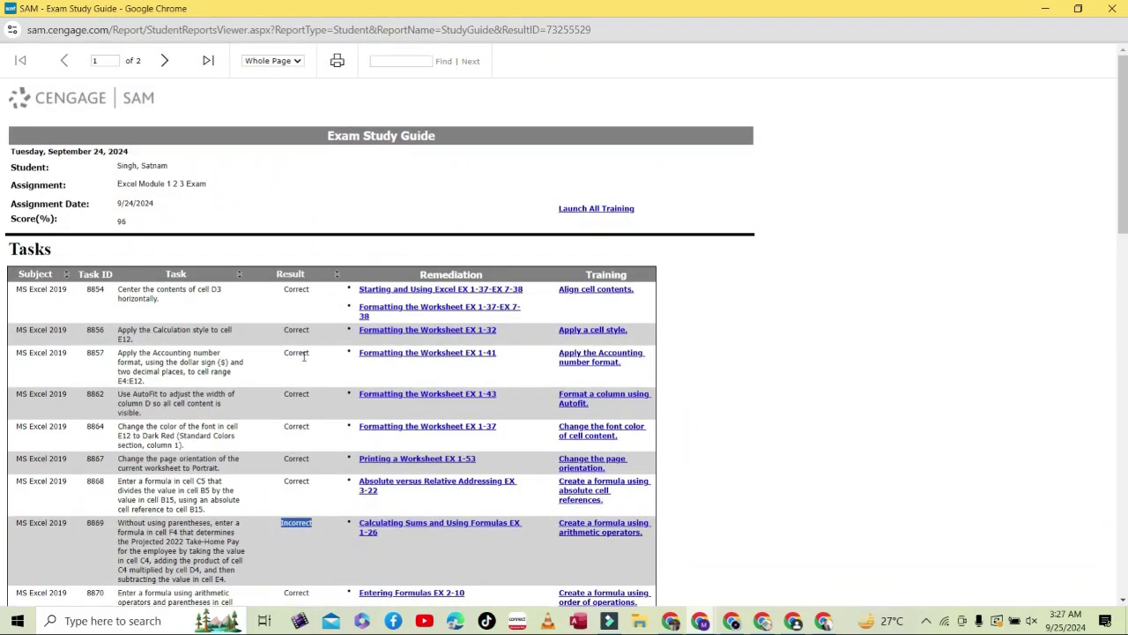
Review the task results in the Exam Study Guide report, including the task marked Incorrect.
scroll(303, 356, "down", 10)
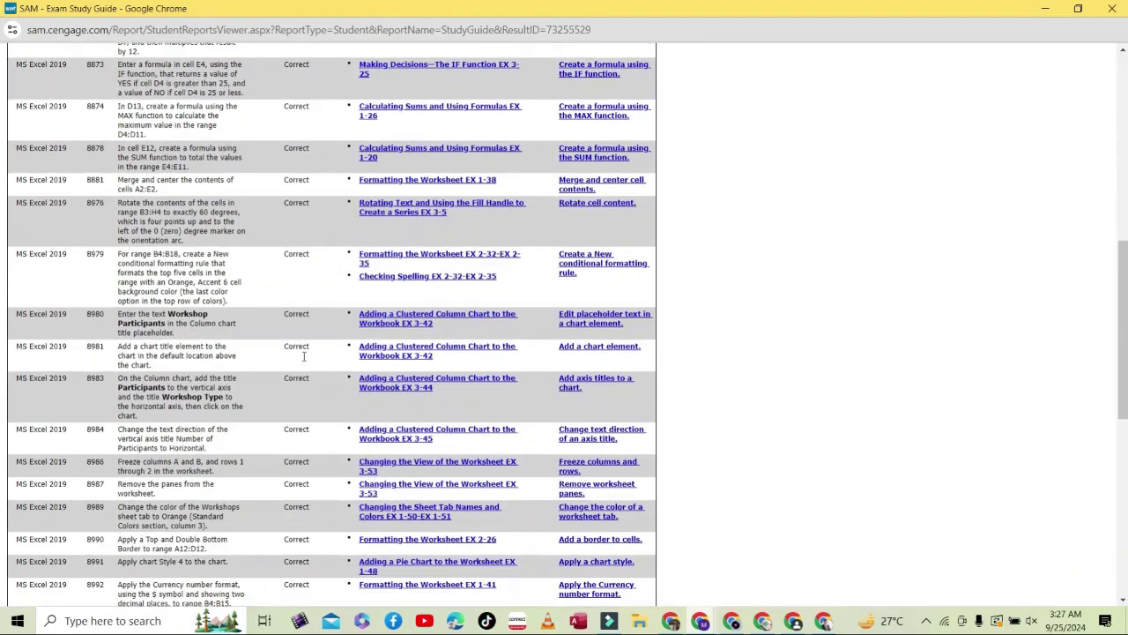
scroll(303, 357, "down", 6)
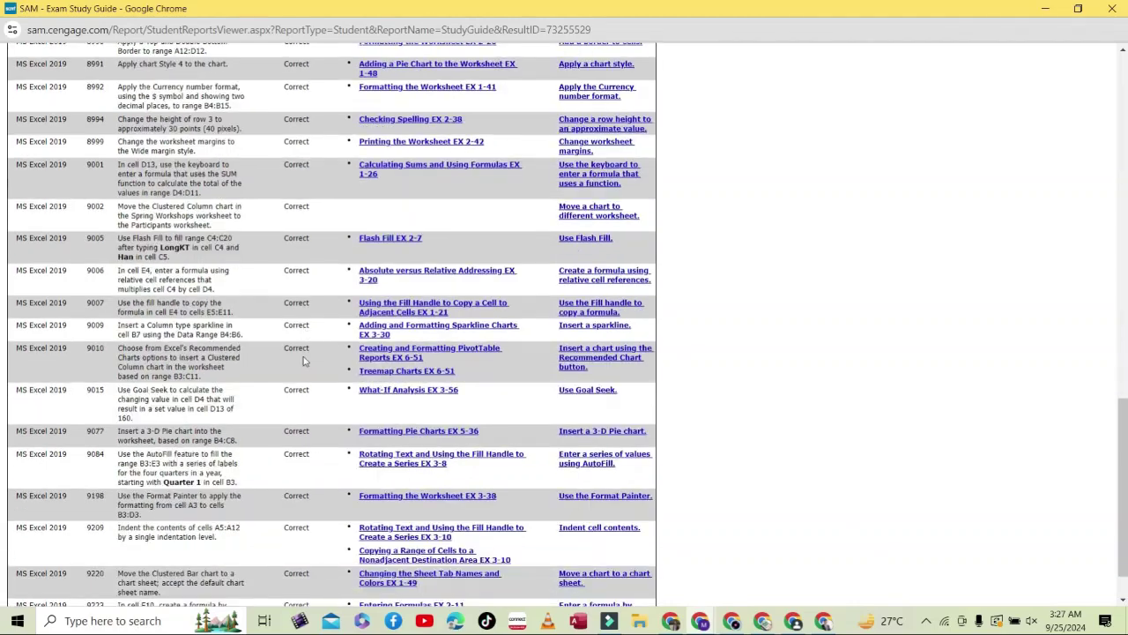
scroll(304, 356, "down", 2)
scroll(304, 356, "up", 7)
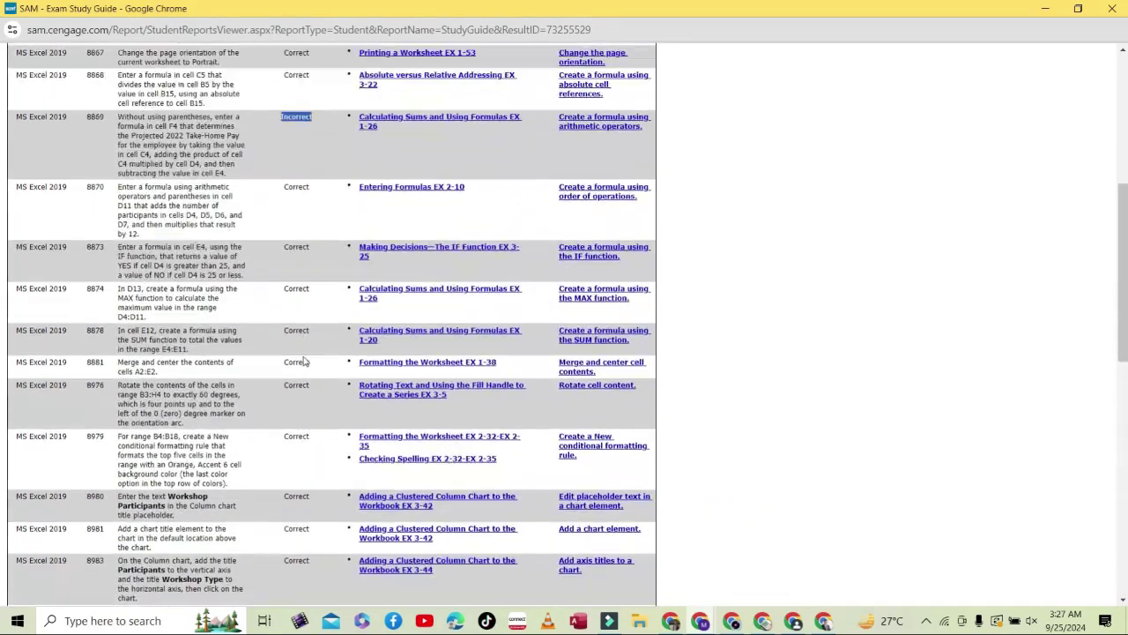
scroll(303, 360, "up", 3)
scroll(299, 375, "up", 2)
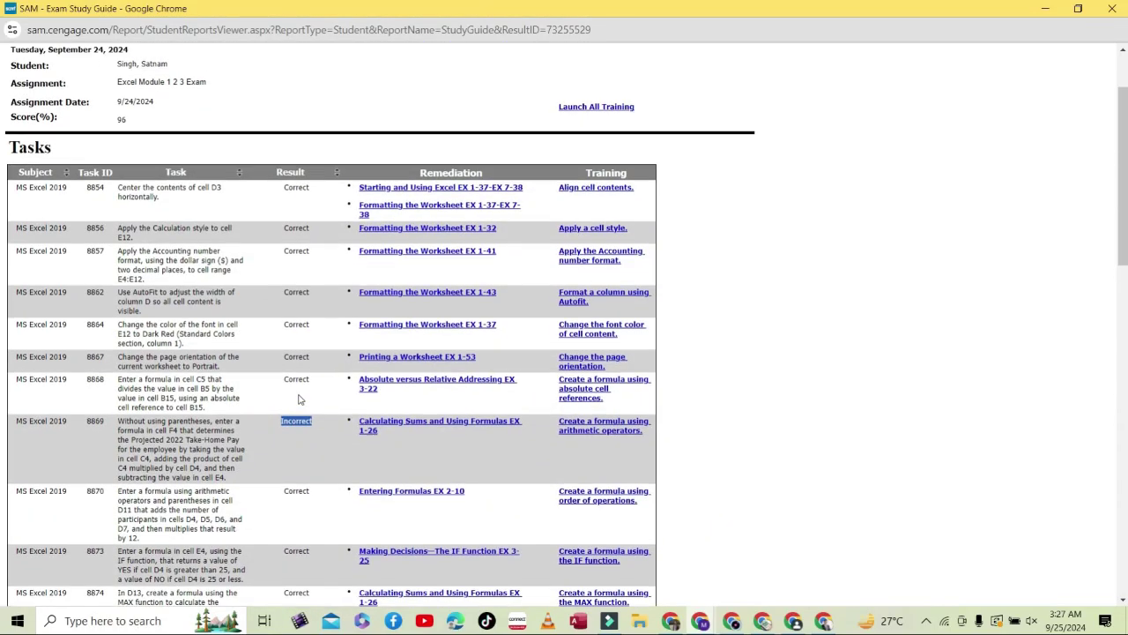
left_click(297, 376)
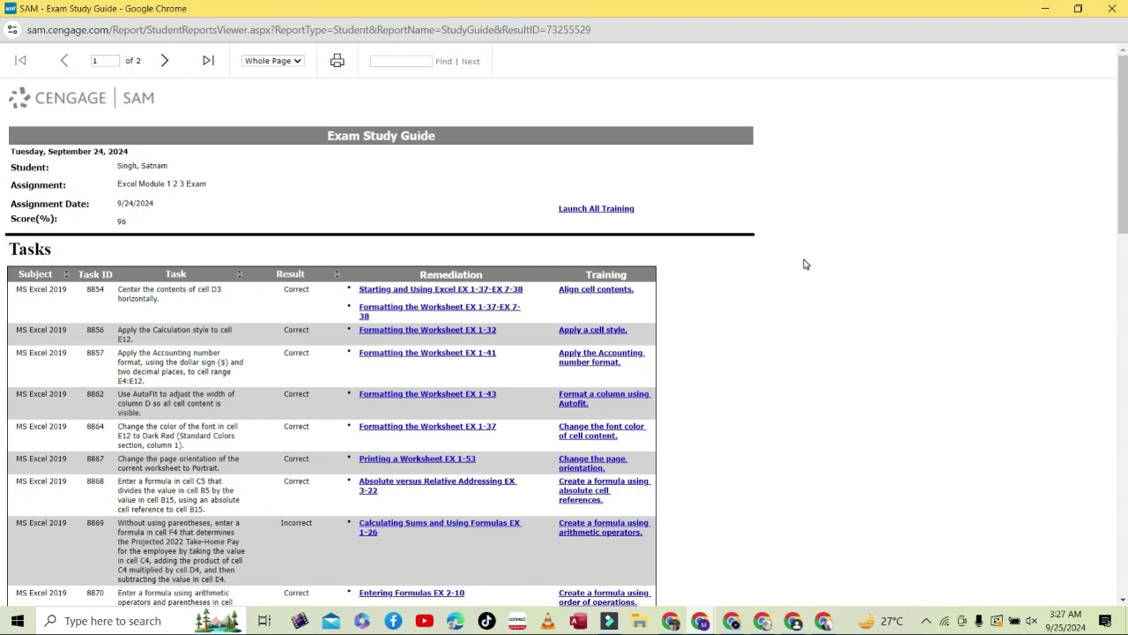
scroll(805, 262, "down", 2)
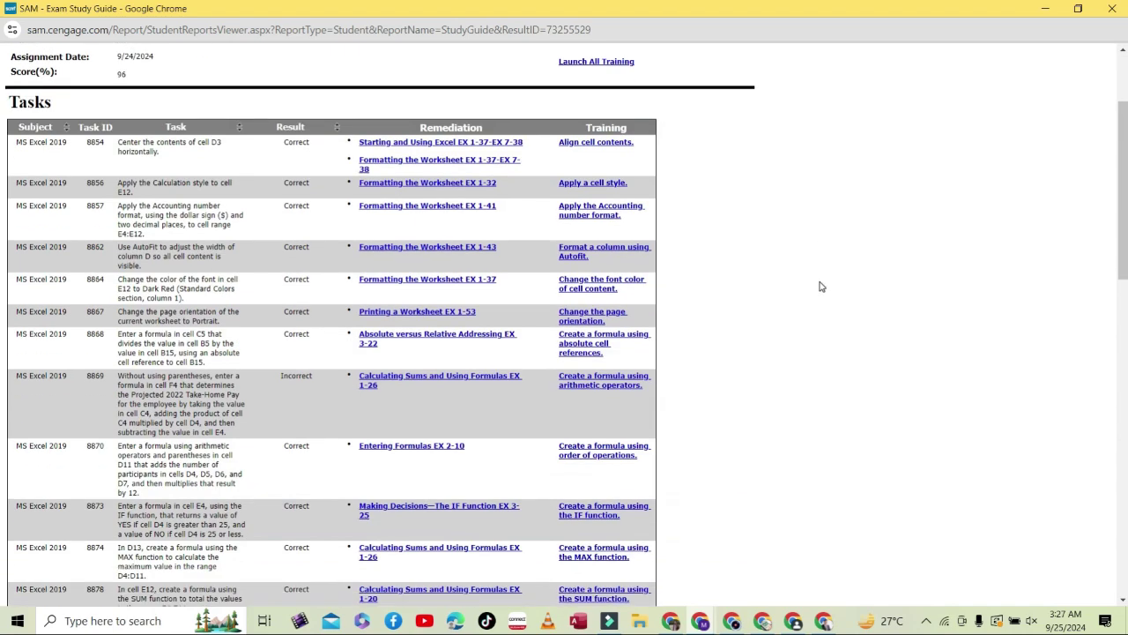
Start saving the study guide page and create and open a new folder inside 2025 Fall under Asssingments by Semester on drive D.
key("ctrl+s")
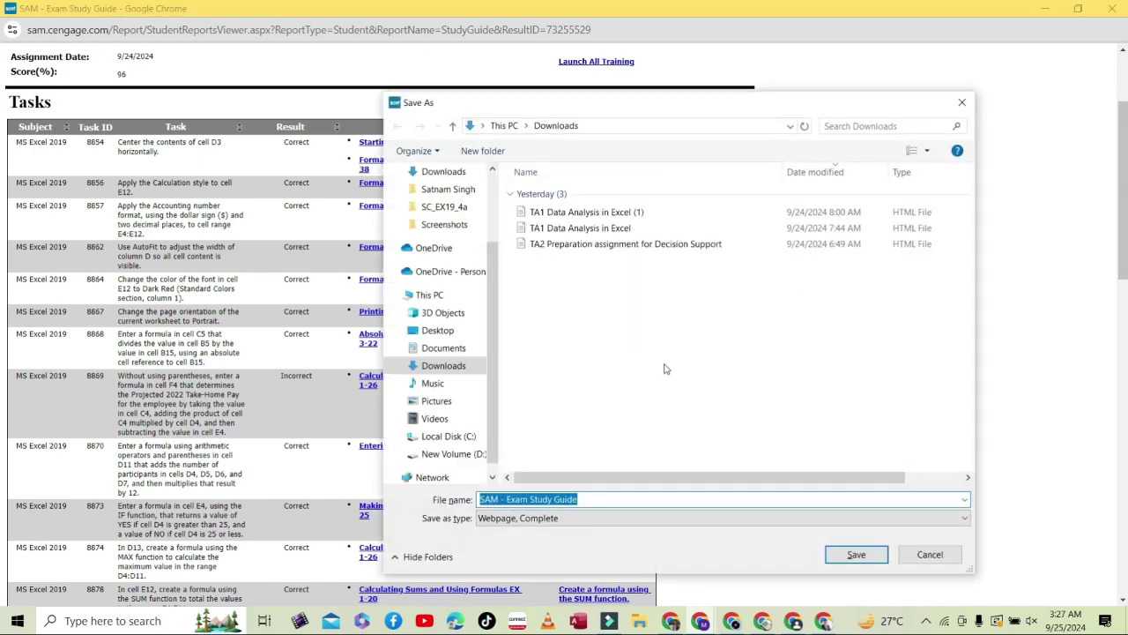
left_click(454, 454)
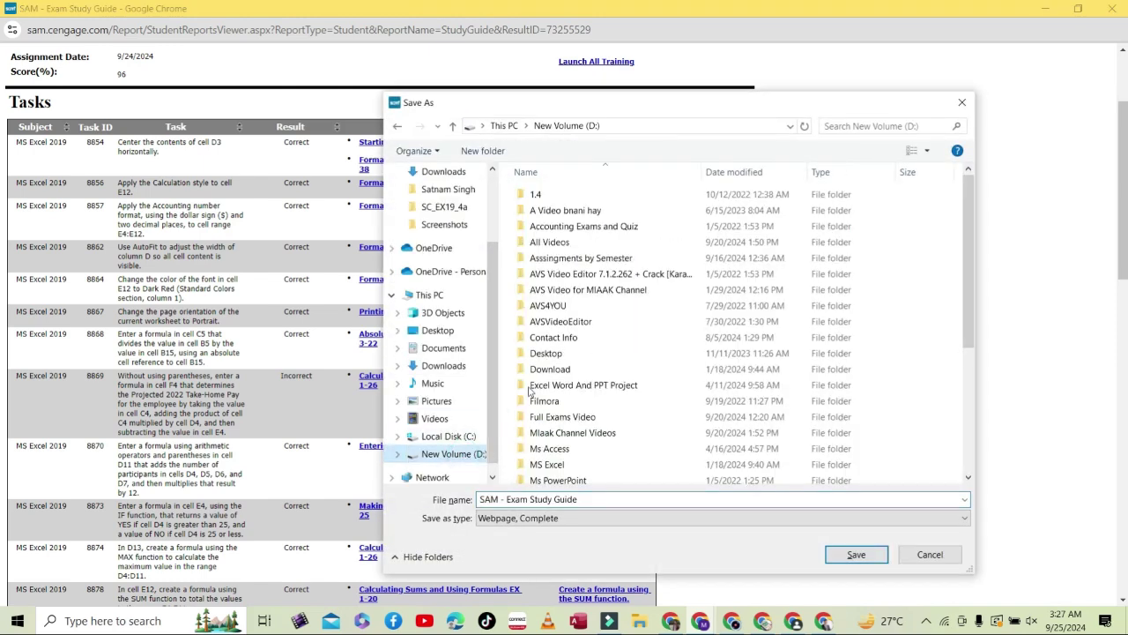
double_click(611, 260)
left_click(548, 325)
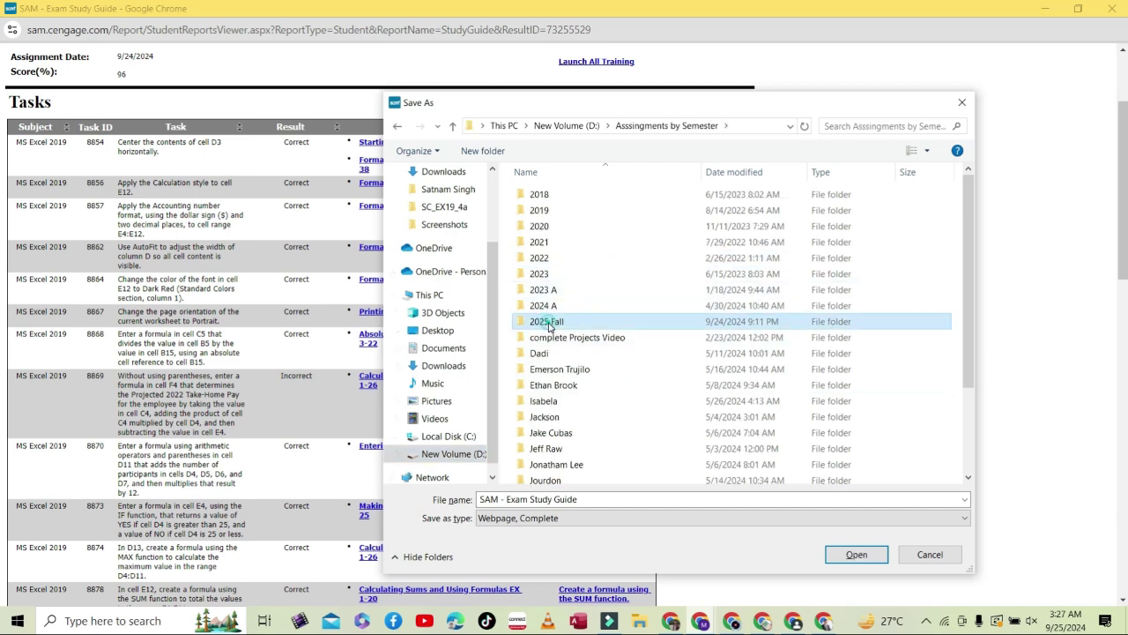
double_click(548, 323)
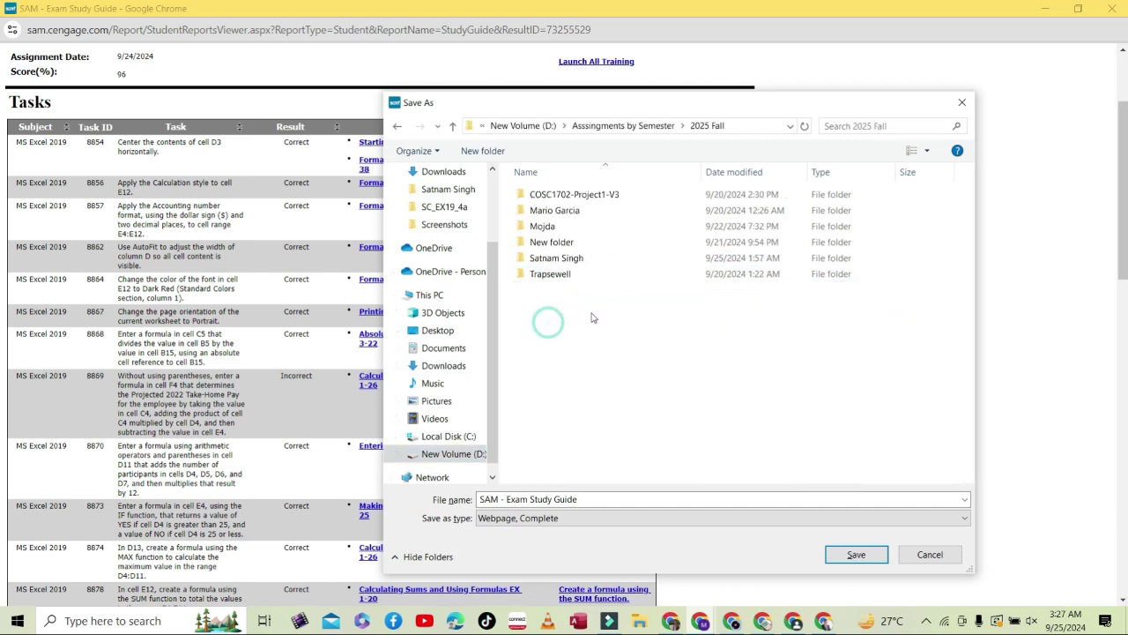
left_click(486, 152)
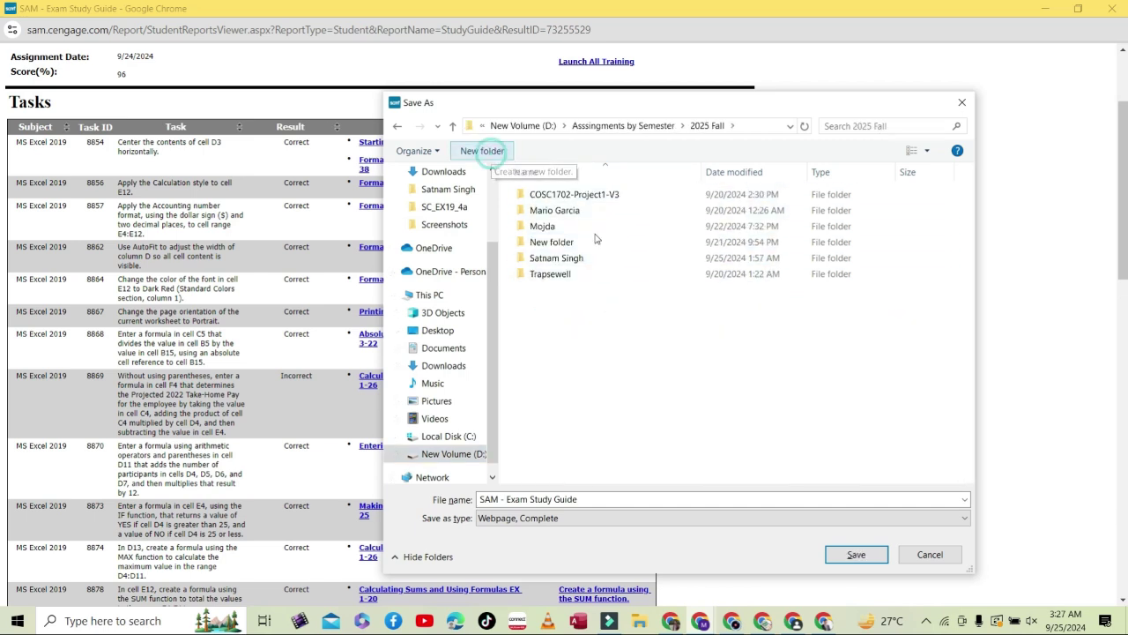
left_click(627, 344)
double_click(612, 258)
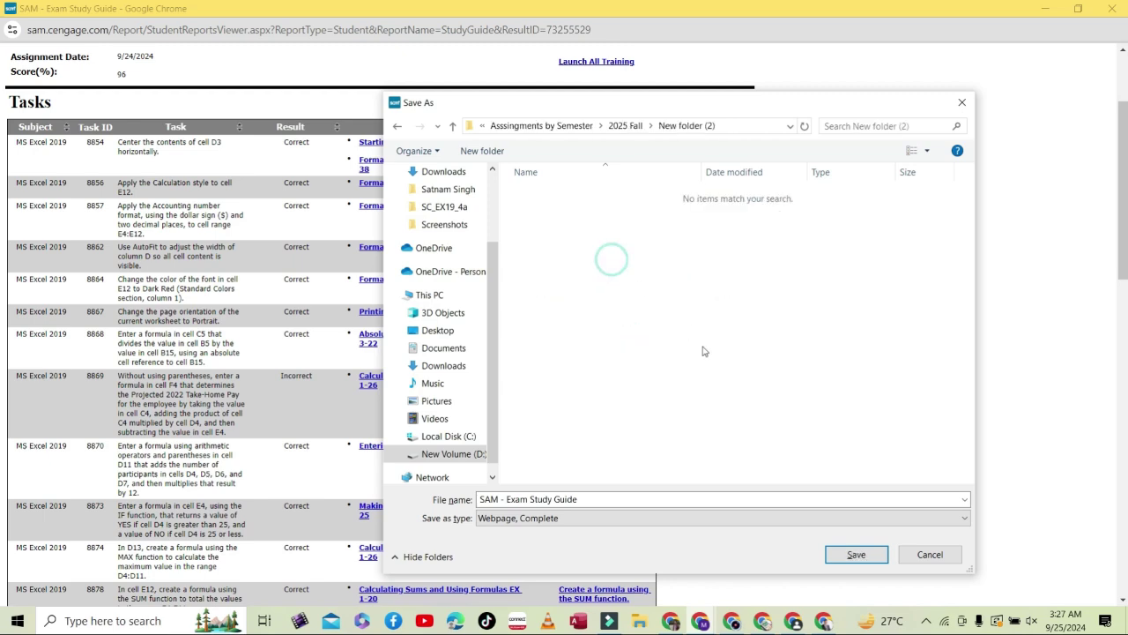
Check the assignment title in the report and replace the suggested file name with one starting with "E".
scroll(287, 216, "up", 3)
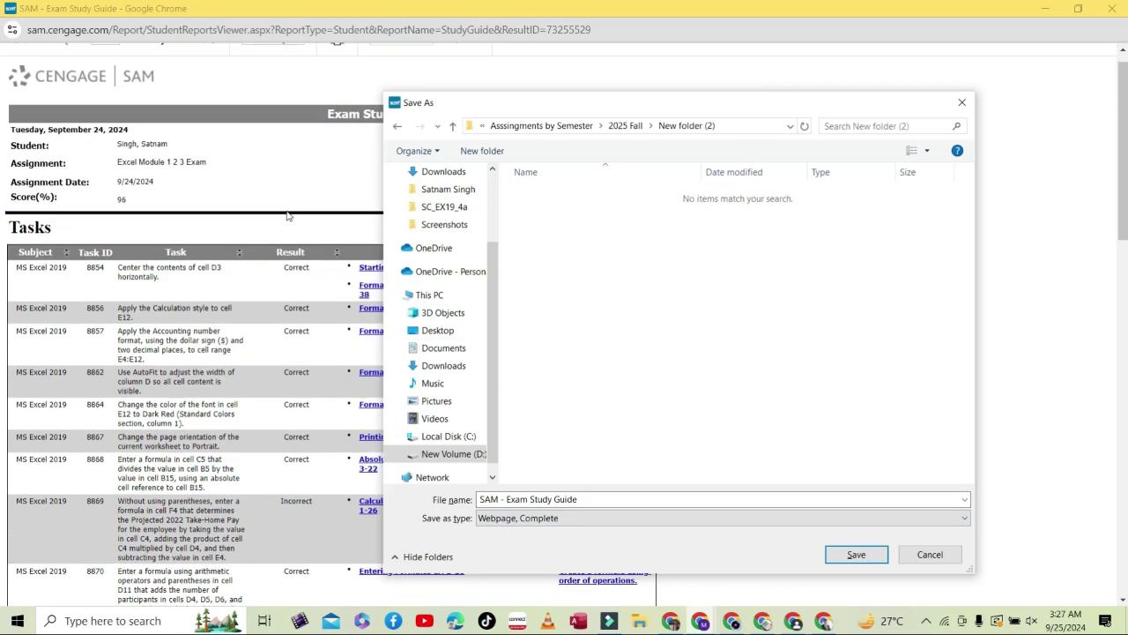
left_click(223, 182)
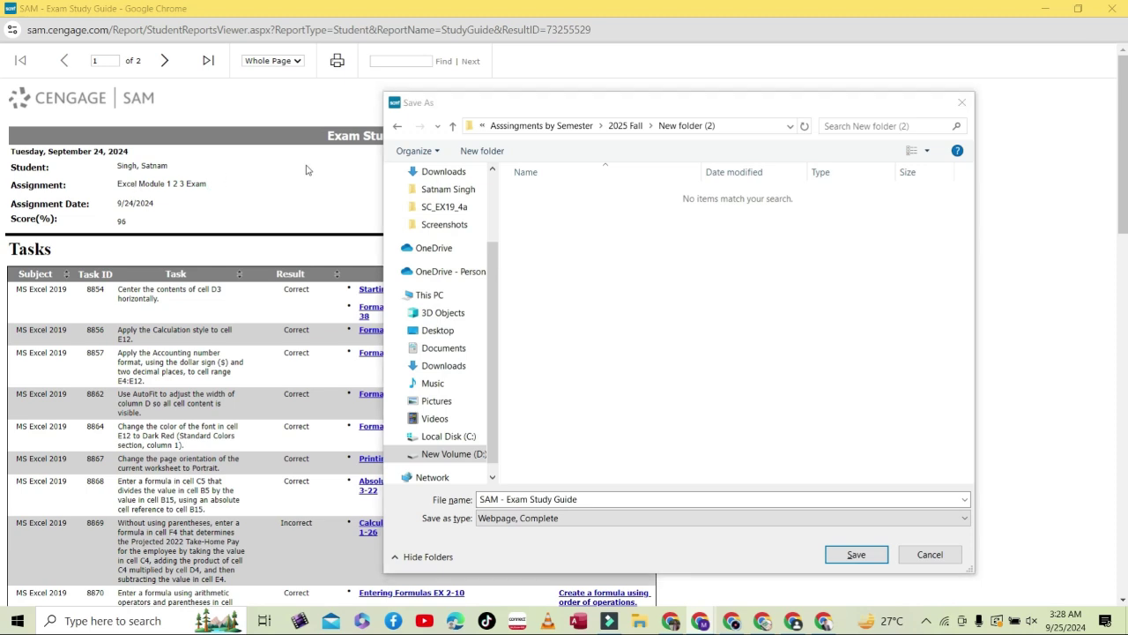
left_click(606, 501)
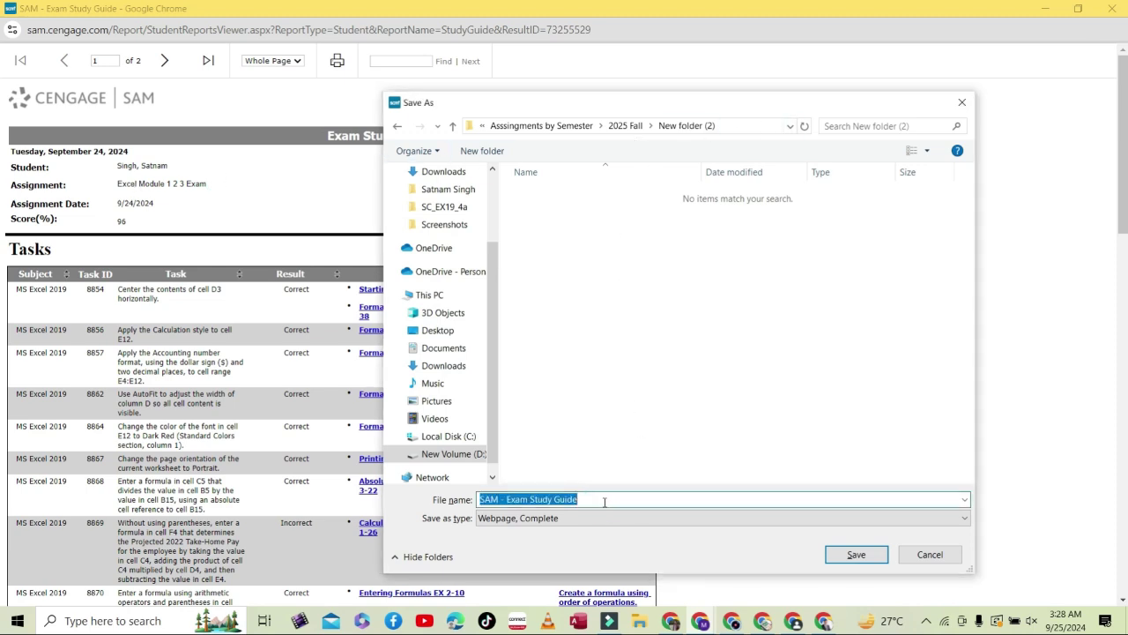
type("E")
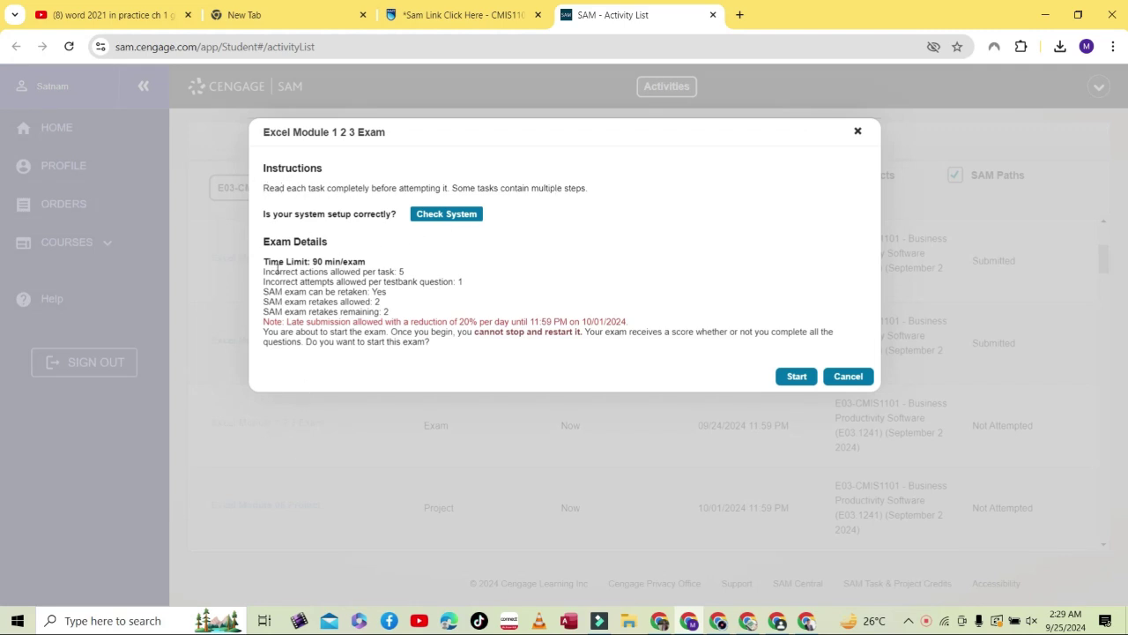
Review the details of the Excel Module 1 2 3 Exam and start it in a maximized window.
left_click_drag(261, 262, 374, 264)
left_click(335, 273)
left_click_drag(264, 276, 430, 280)
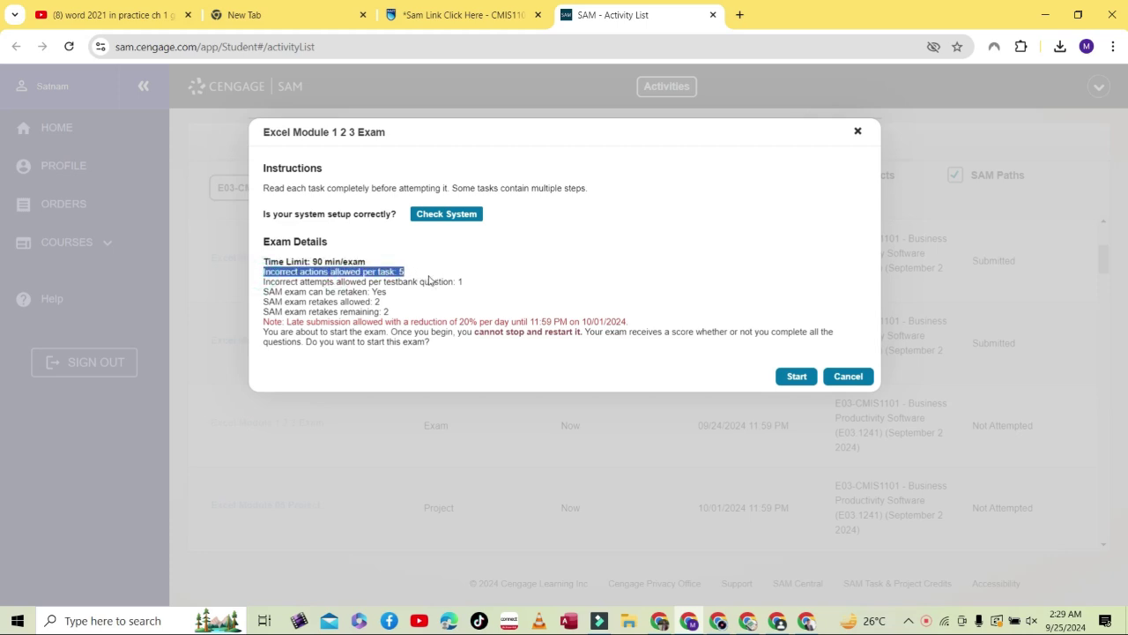
left_click(381, 291)
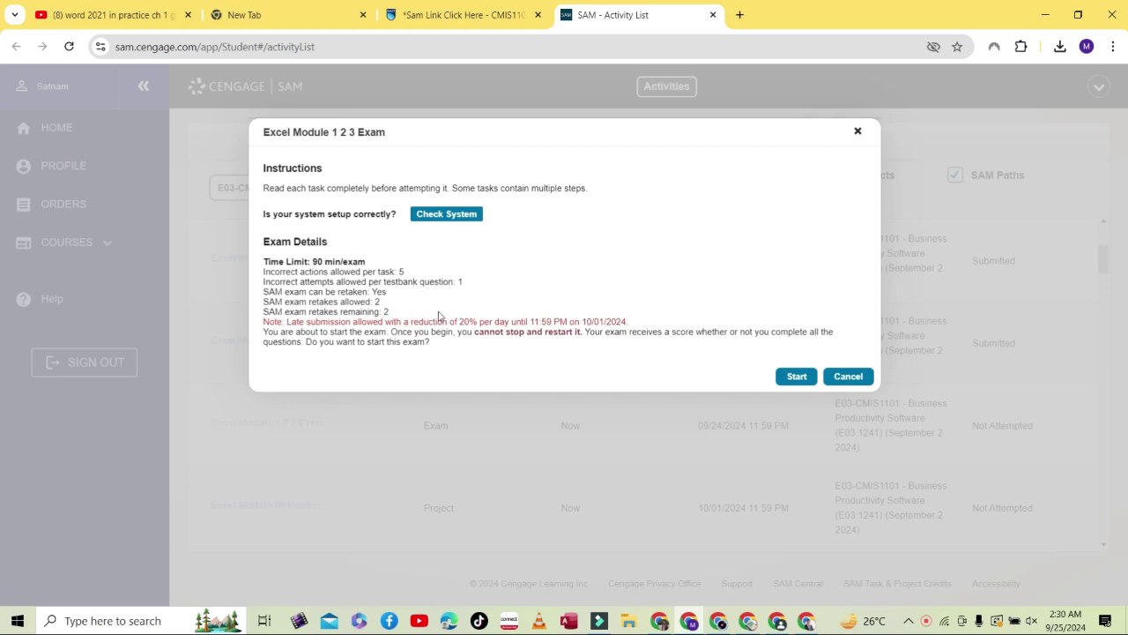
left_click(794, 376)
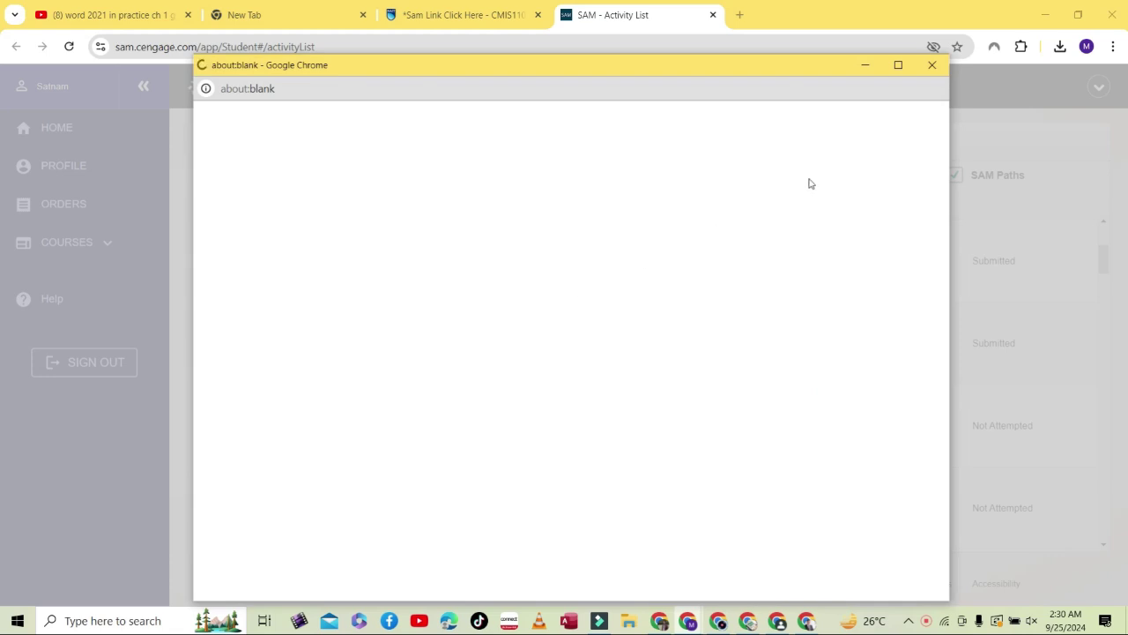
left_click(897, 65)
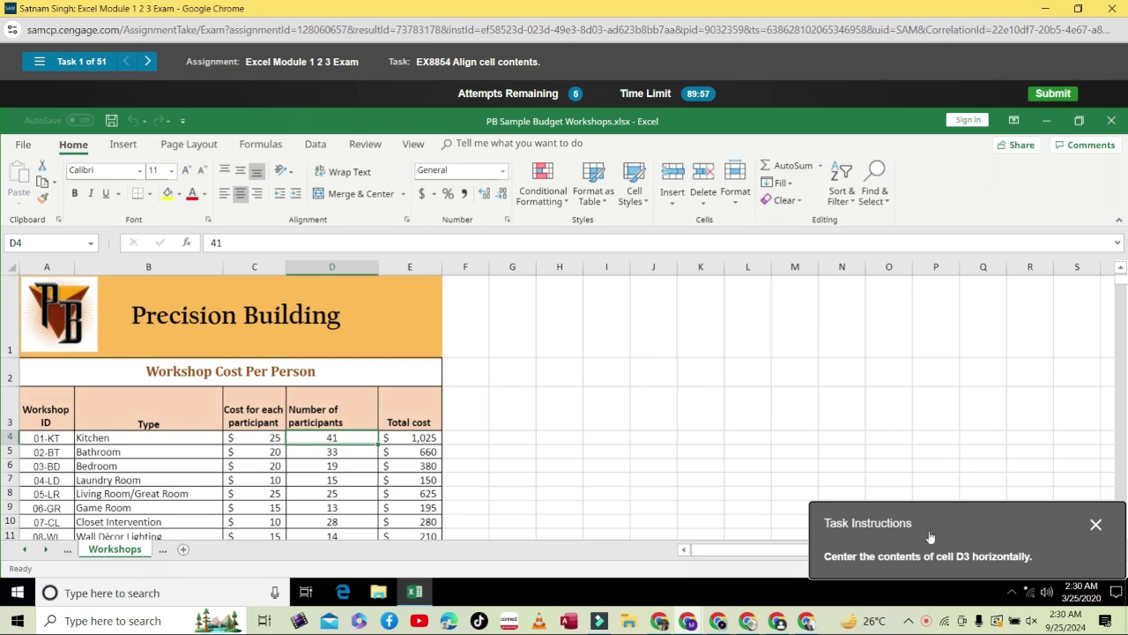
Center the contents of cell D3 horizontally, moving the task instructions clear of the worksheet data.
left_click_drag(942, 515, 763, 404)
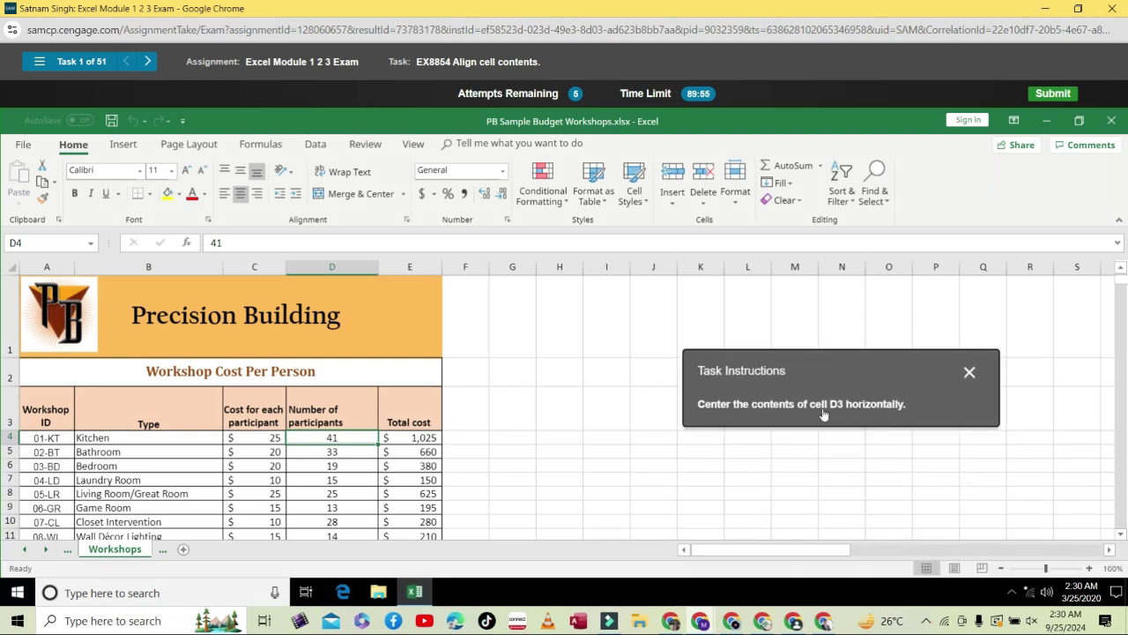
left_click(332, 416)
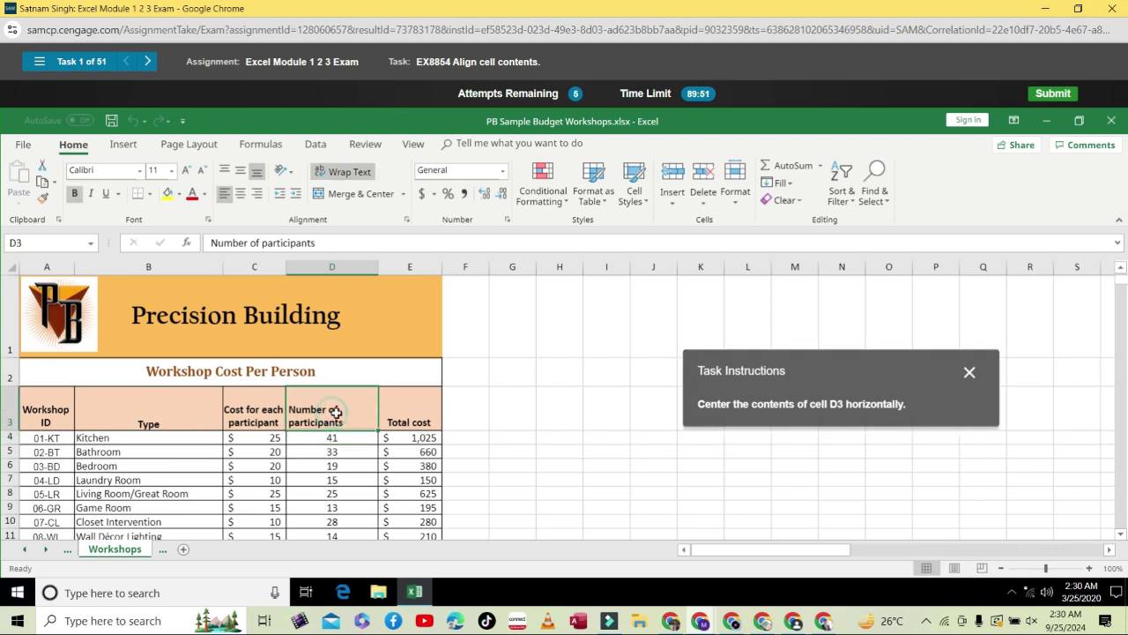
left_click(240, 193)
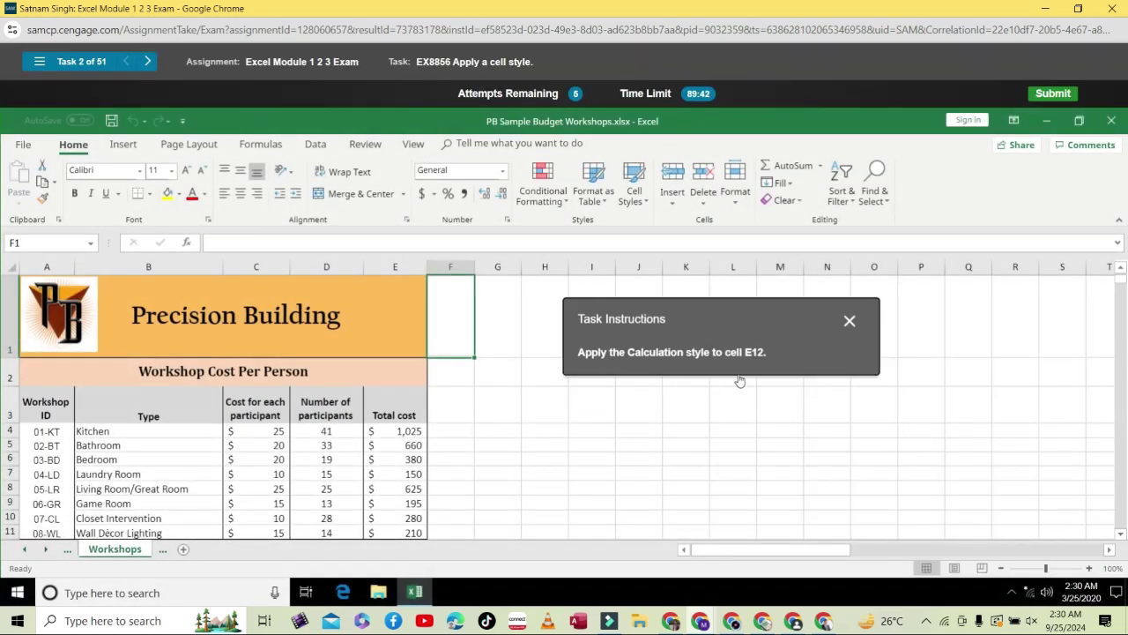
Apply the Calculation cell style to the total costs in cell E12.
scroll(405, 456, "down", 1)
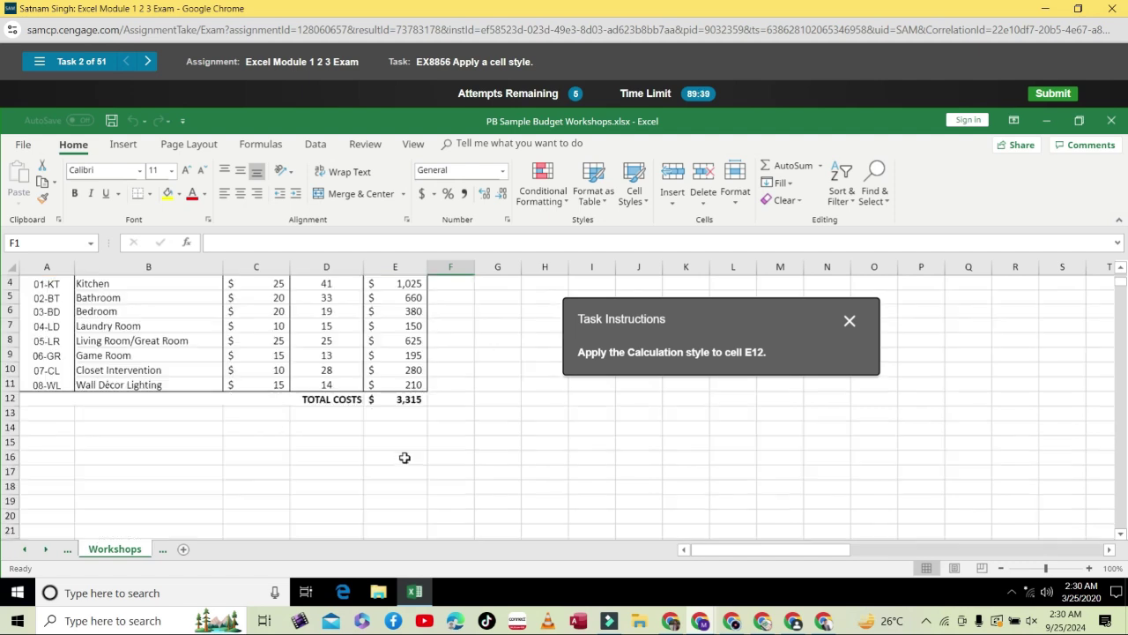
left_click(402, 400)
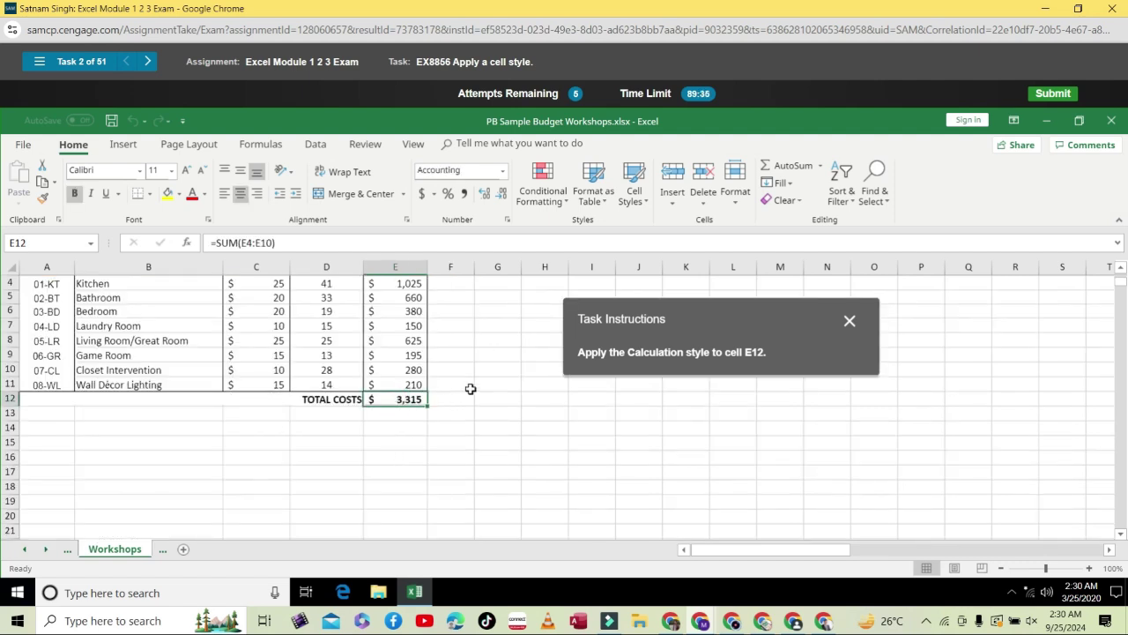
left_click(635, 187)
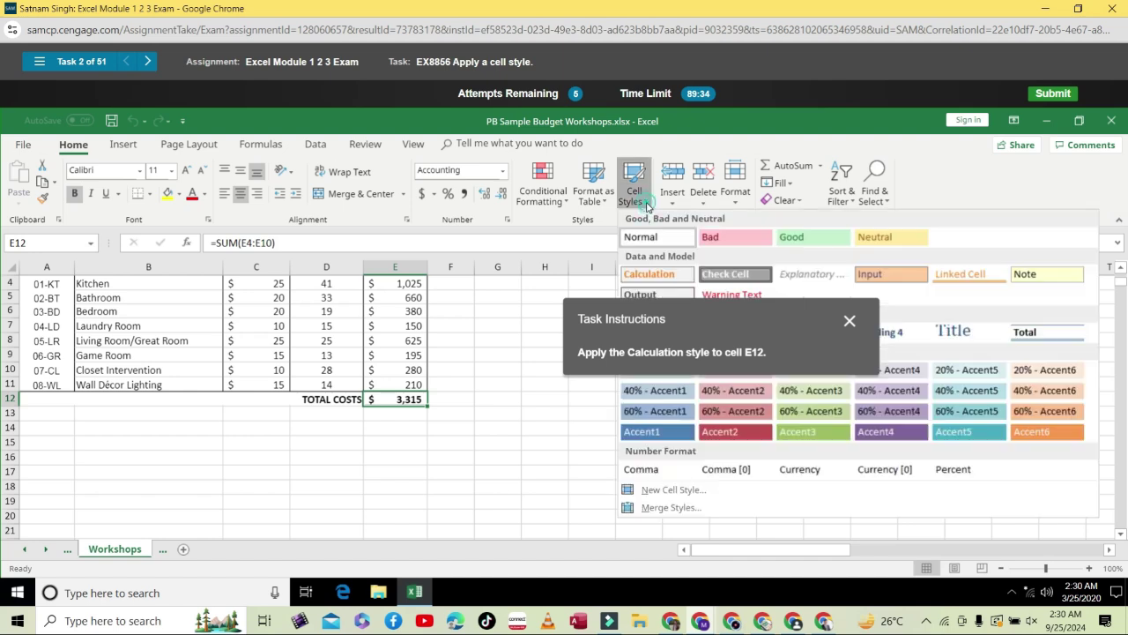
left_click_drag(698, 319, 376, 431)
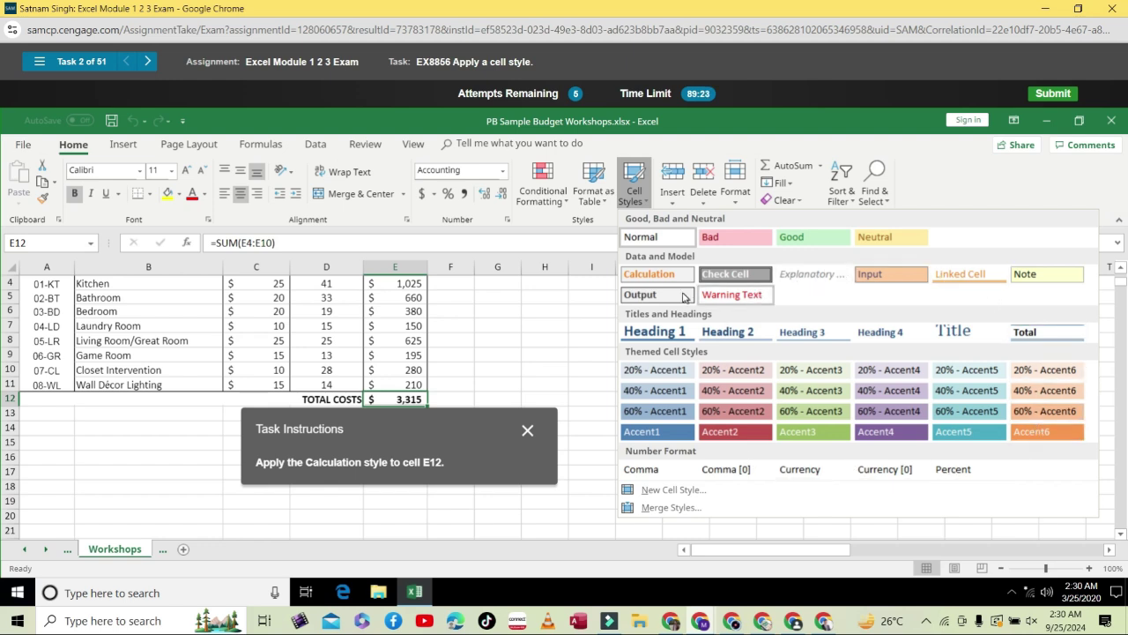
left_click(655, 278)
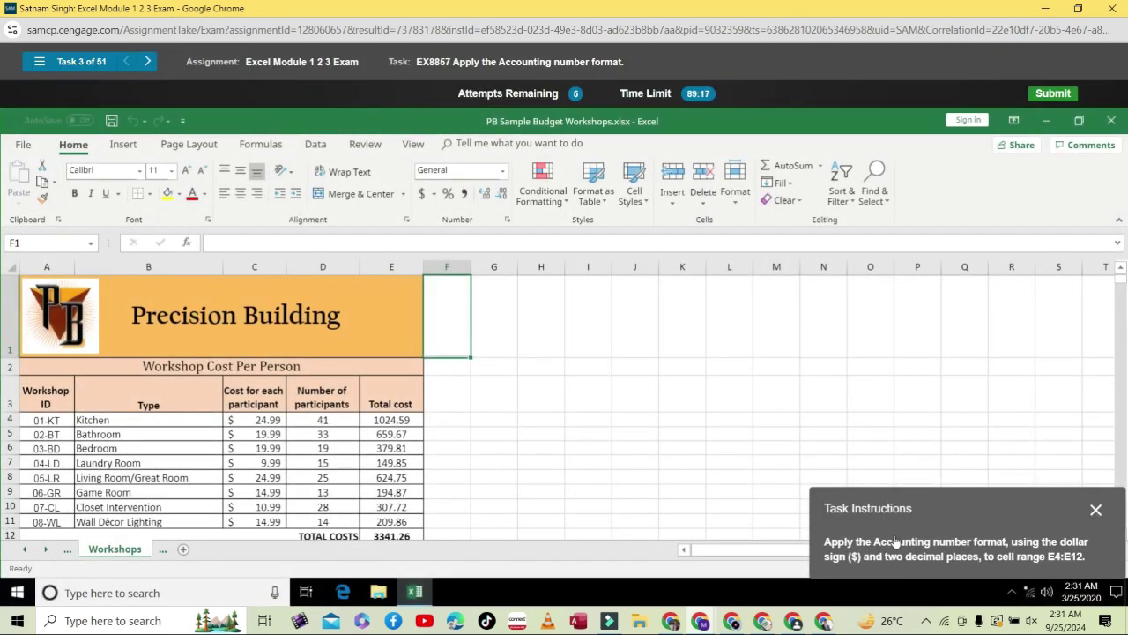
Apply the Accounting number format with the $ symbol and two decimal places to range E4:E12.
left_click_drag(896, 543, 870, 456)
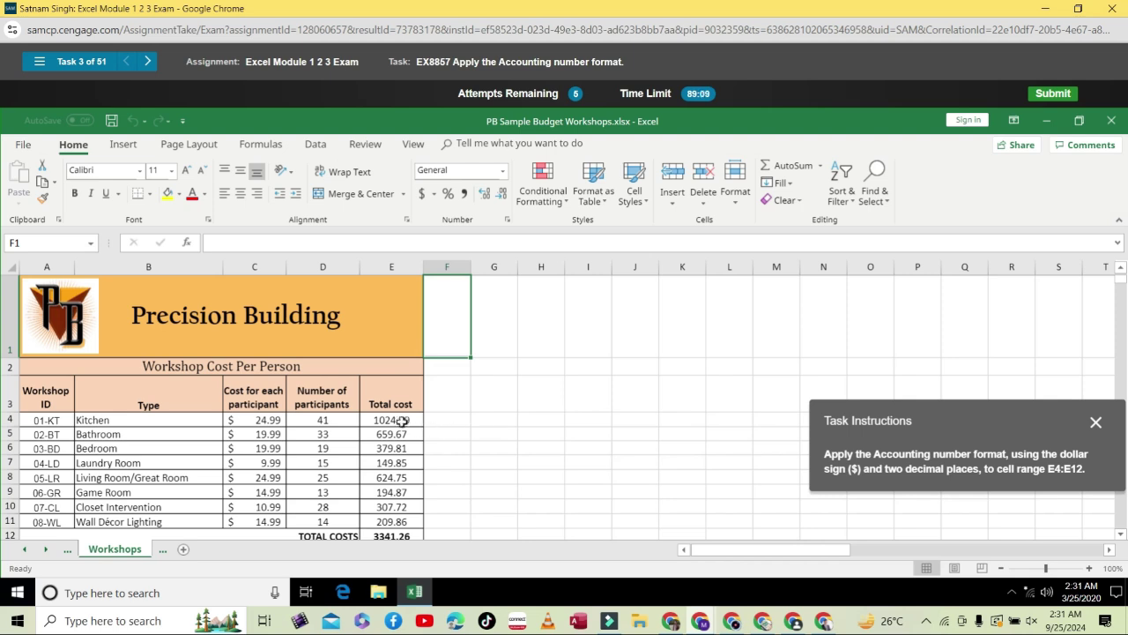
left_click_drag(391, 420, 380, 453)
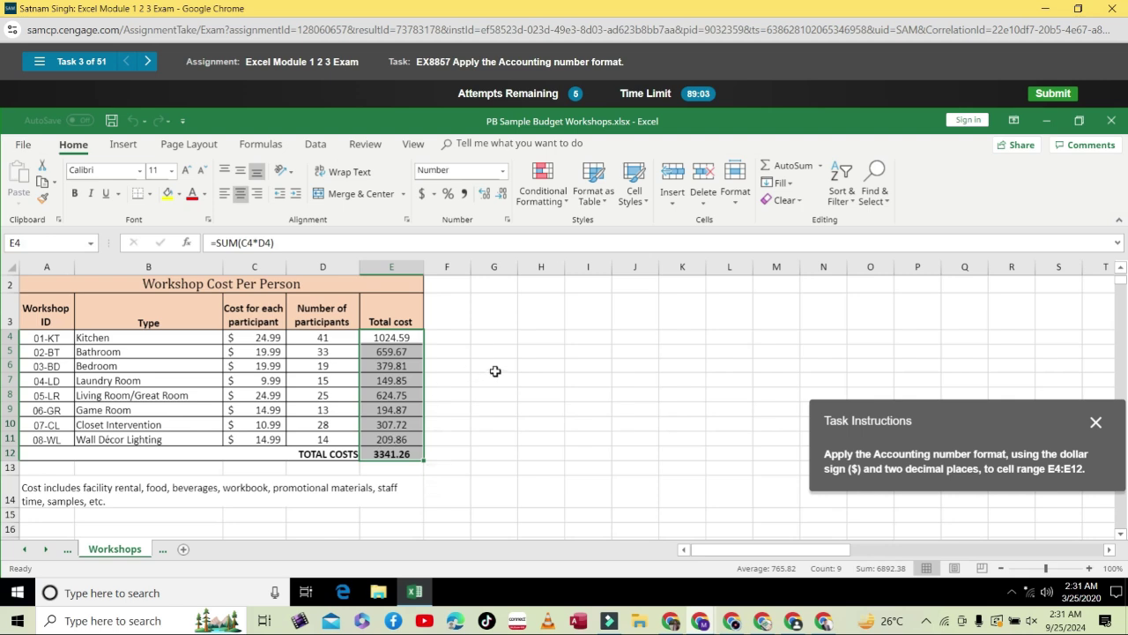
left_click(508, 221)
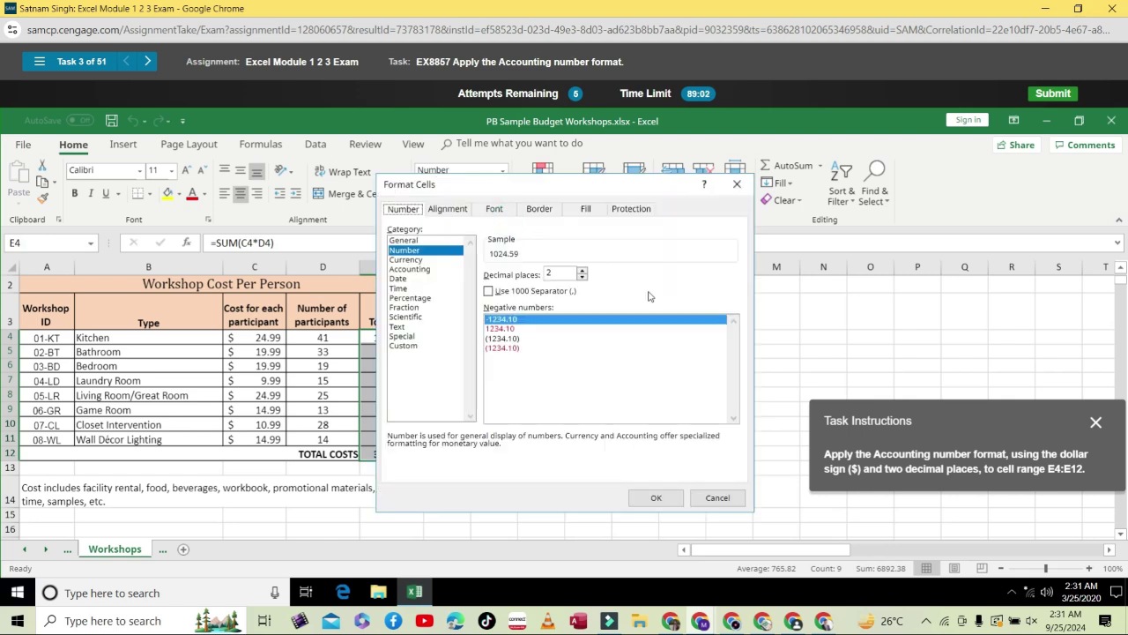
left_click(417, 269)
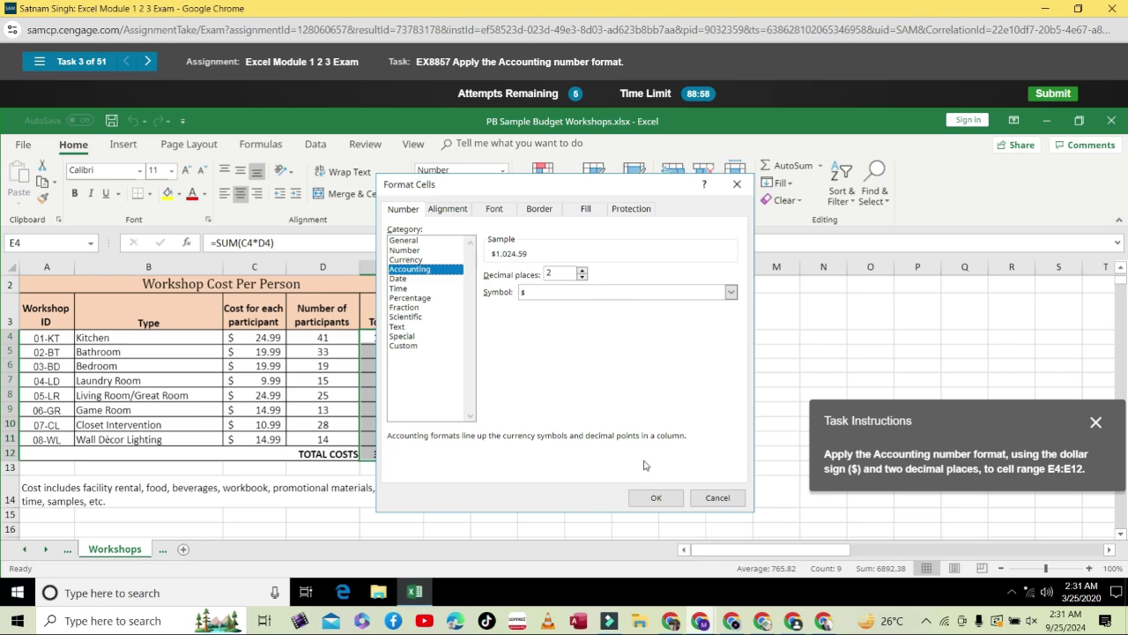
left_click(650, 498)
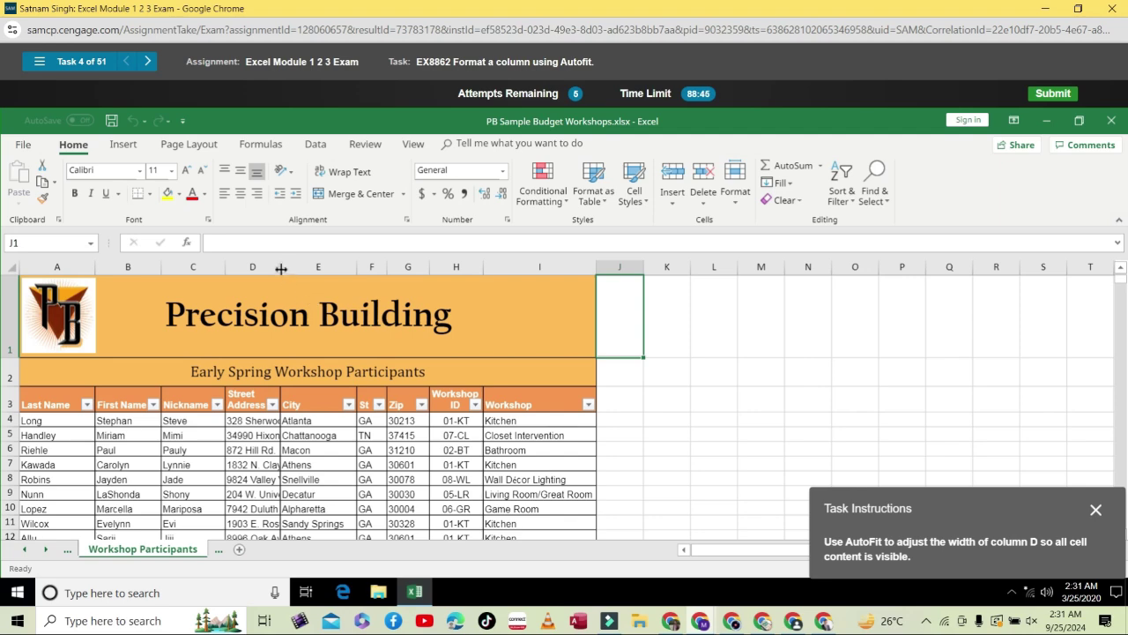
AutoFit the width of column D to its street address contents.
scroll(278, 266, "down", 1)
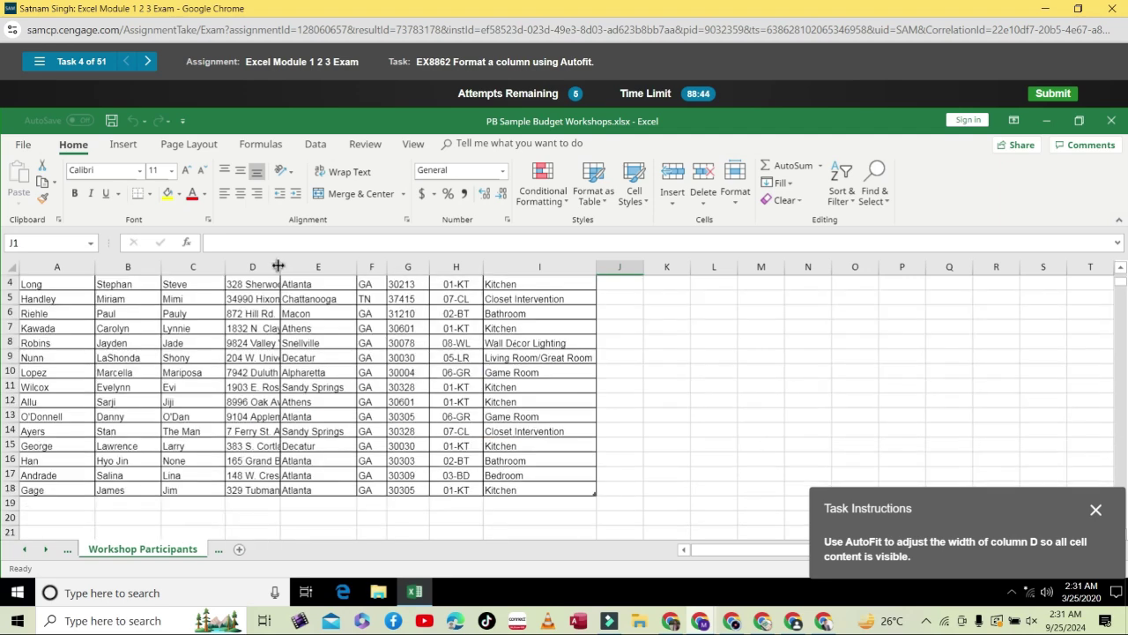
double_click(277, 265)
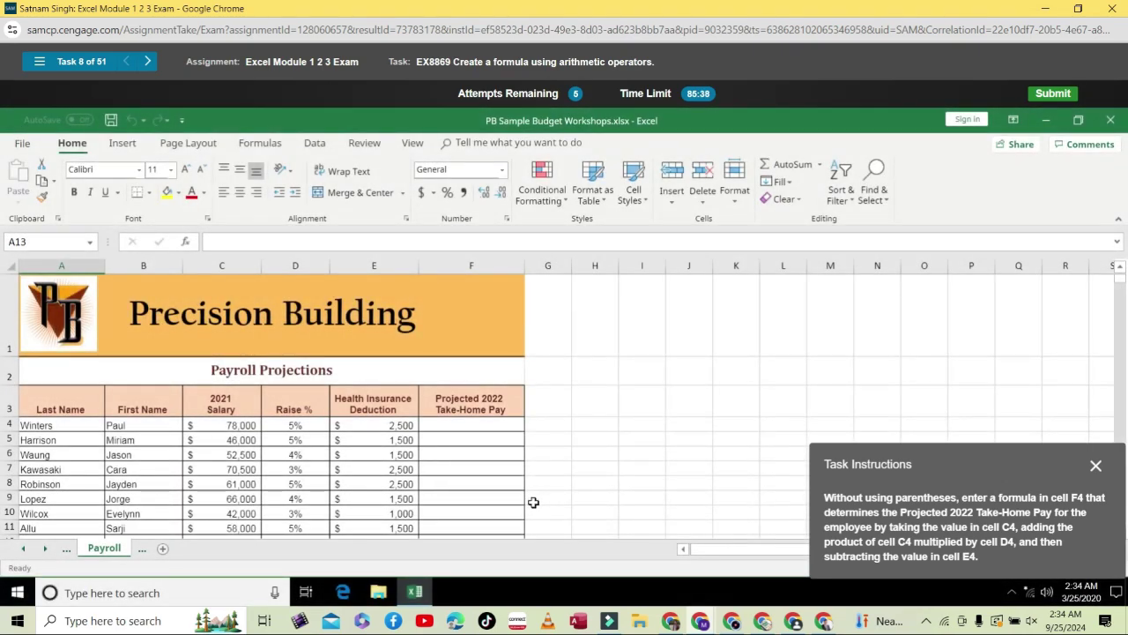
Open cell F4 for entering the Projected 2022 Take-Home Pay formula.
left_click(477, 425)
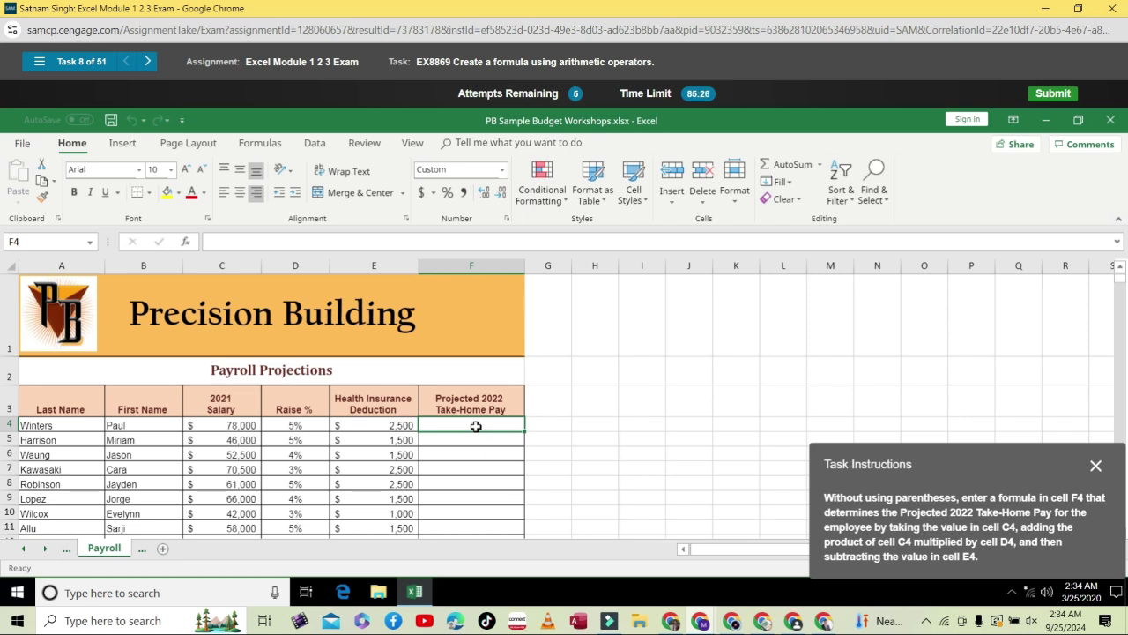
left_click(372, 244)
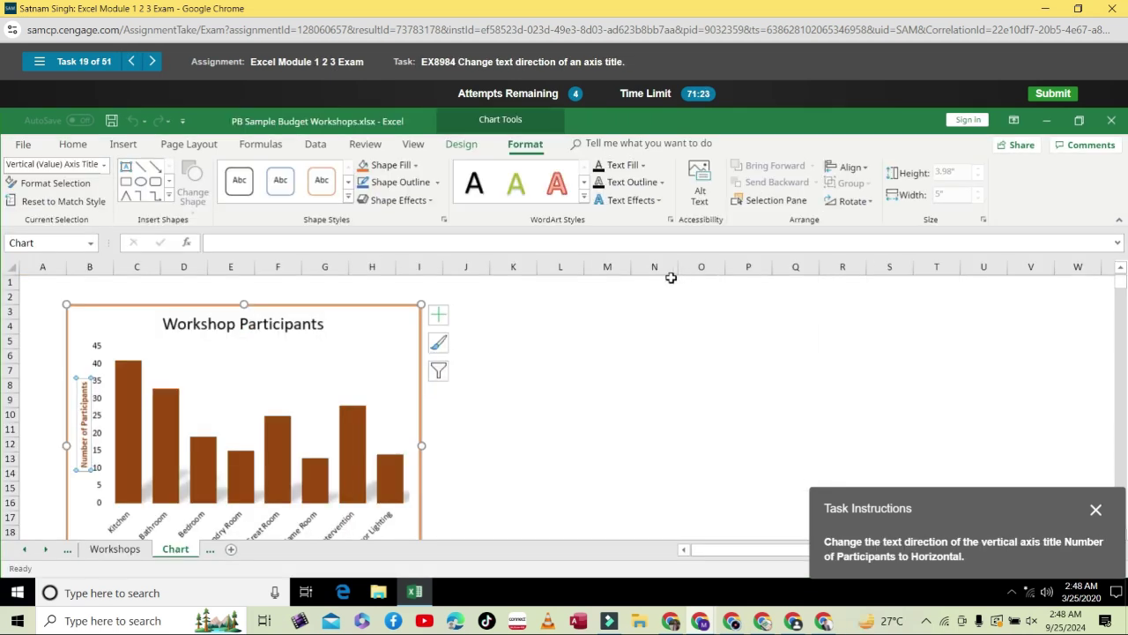
Try to reach More Rotation Options for the vertical axis title Number of Participants, and retry the task.
left_click(871, 202)
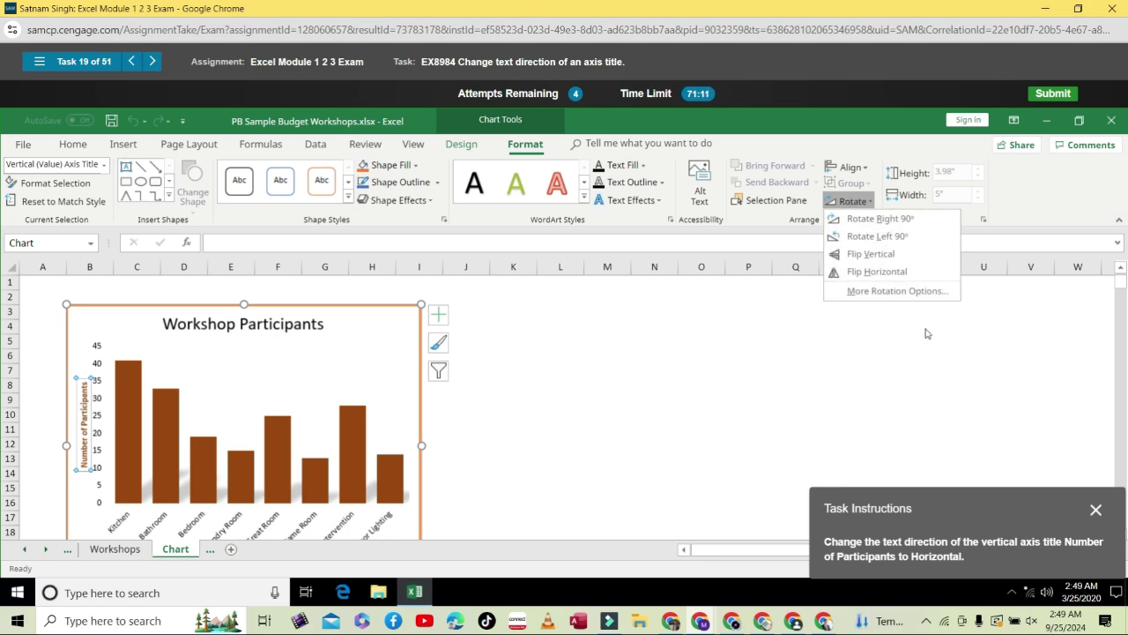
left_click(891, 296)
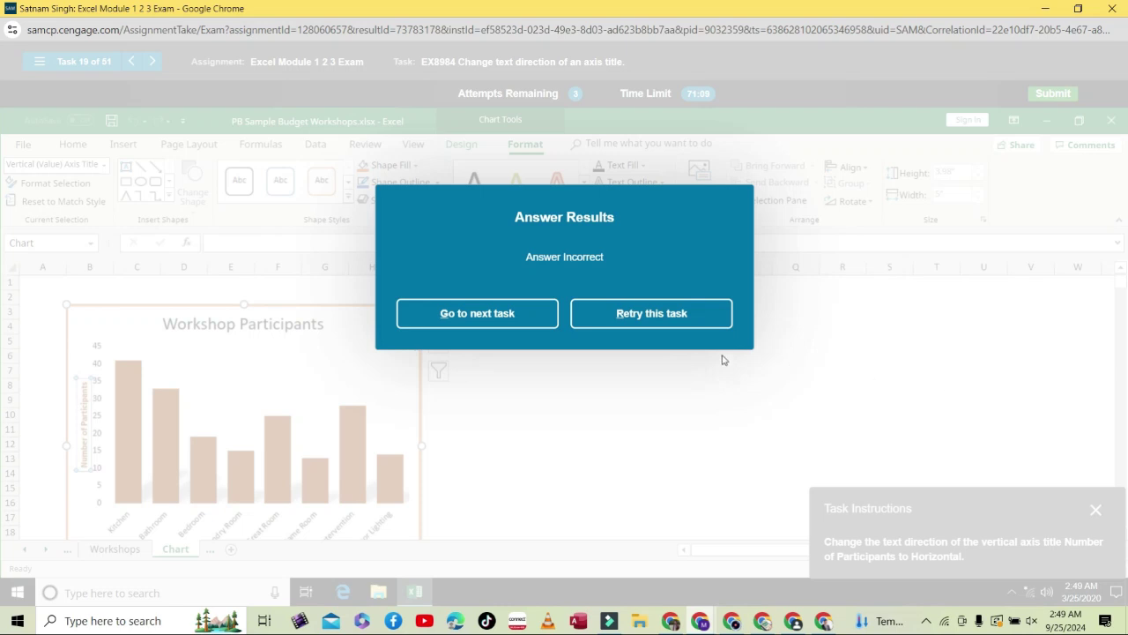
left_click(689, 324)
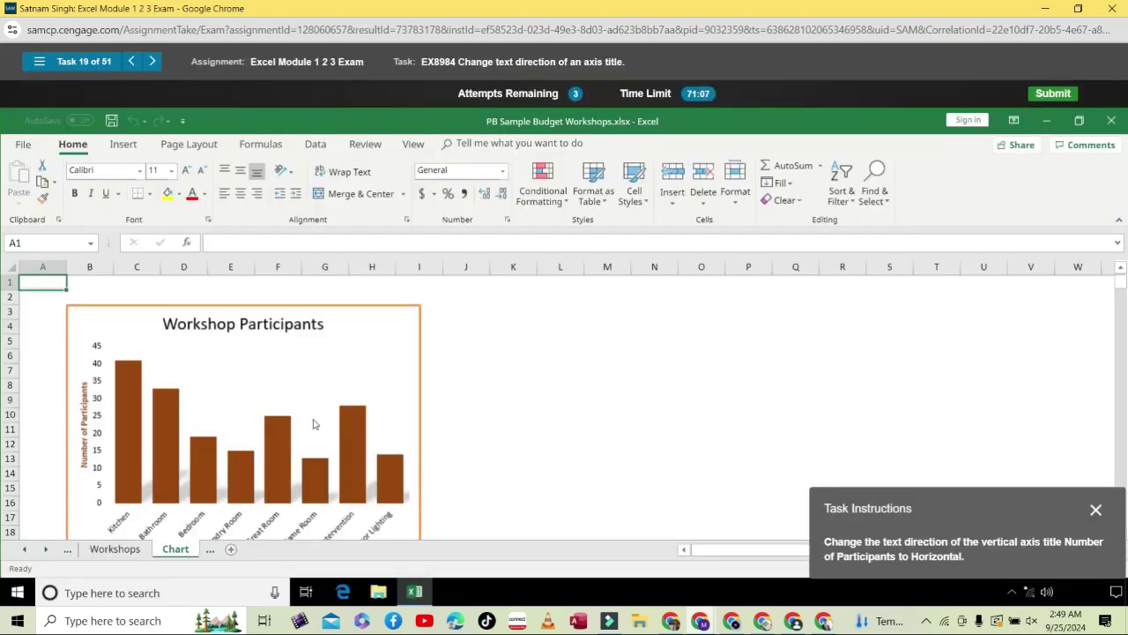
Try the Edit Text command on the vertical axis title Number of Participants, and retry the task.
left_click(84, 428)
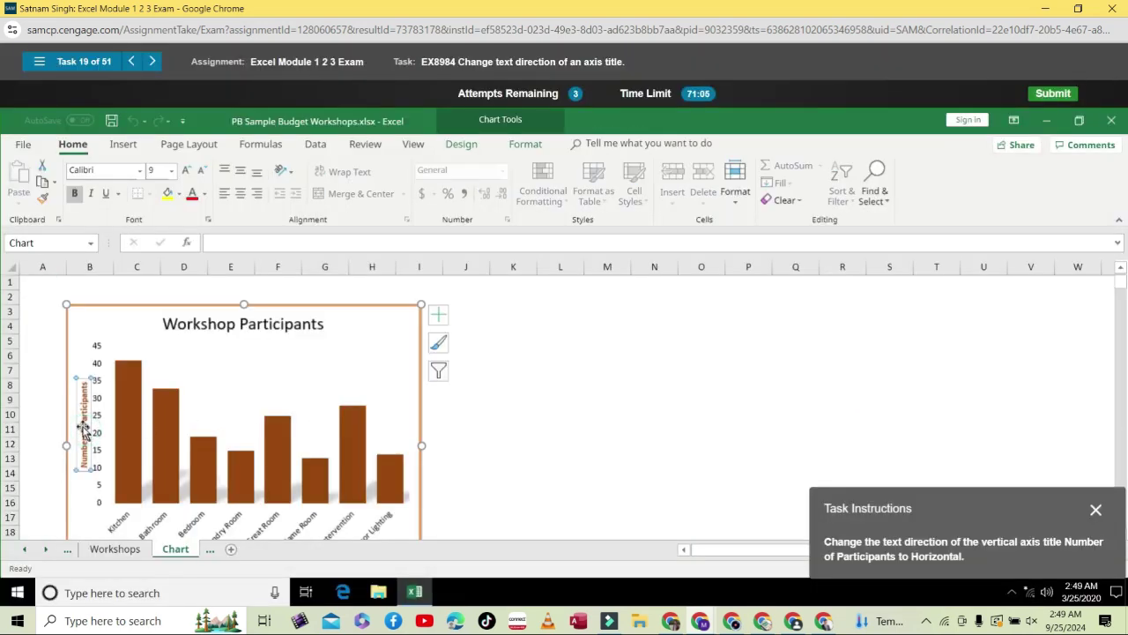
right_click(82, 429)
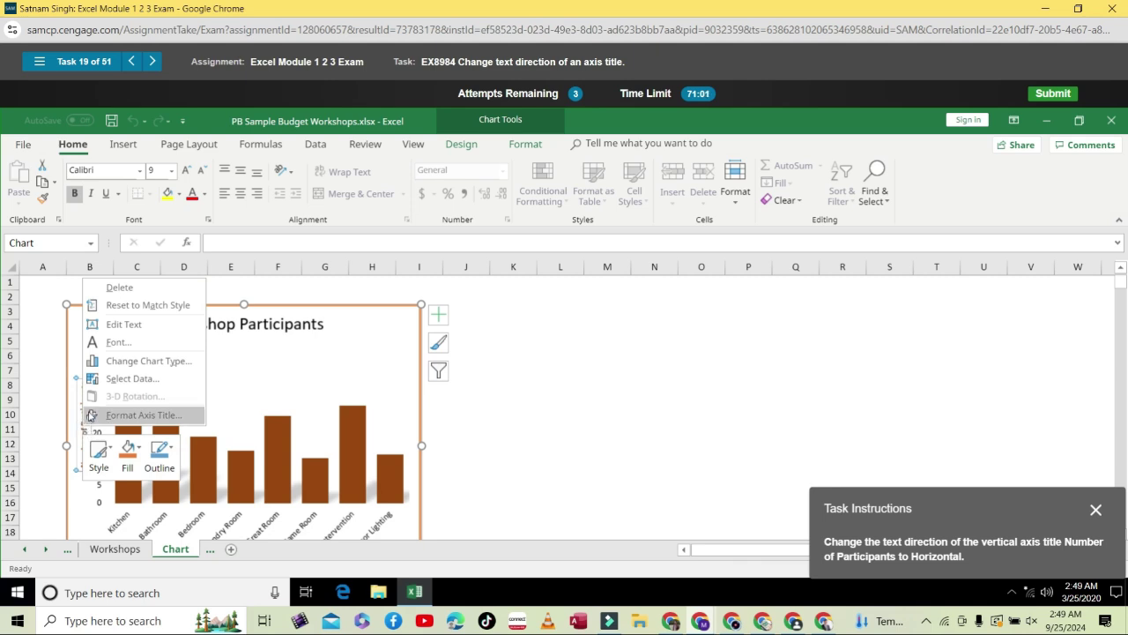
left_click(162, 326)
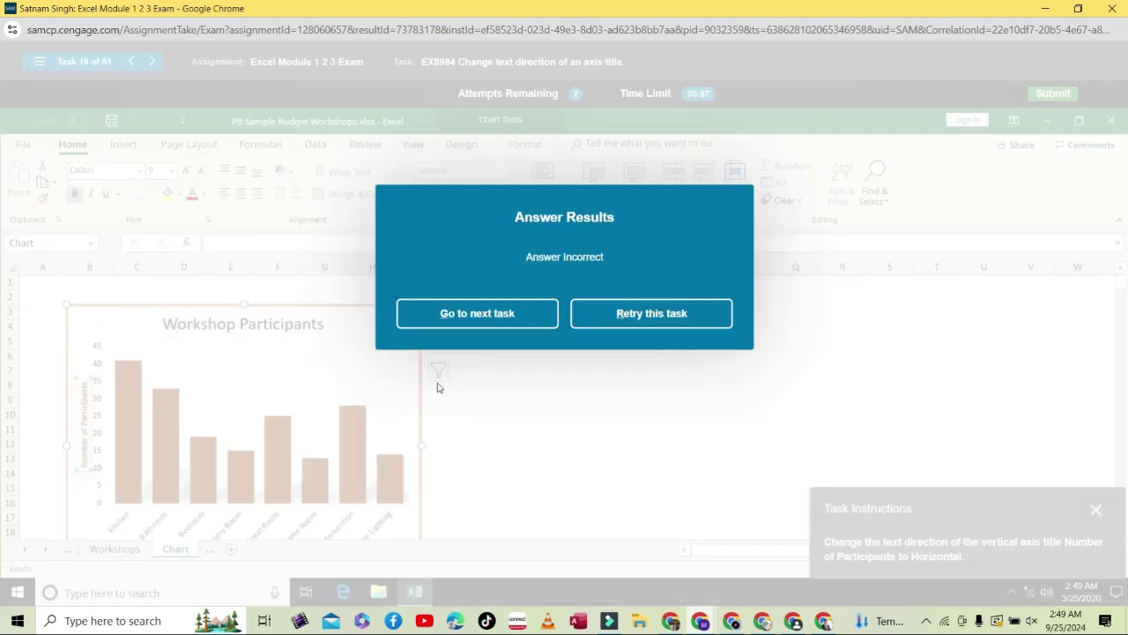
left_click(626, 322)
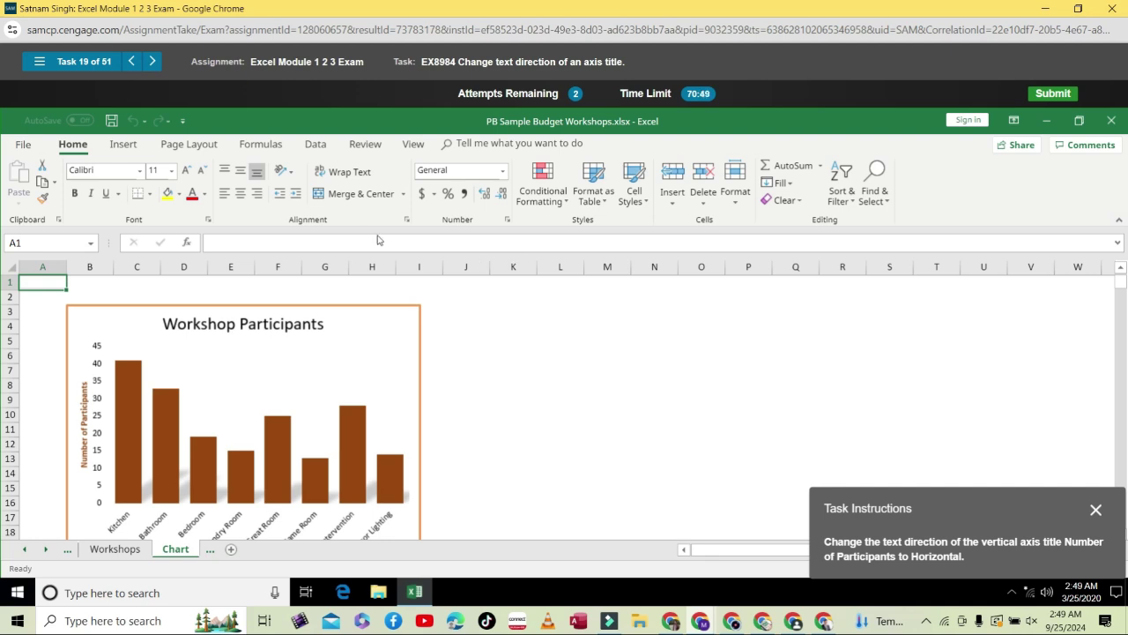
left_click(295, 176)
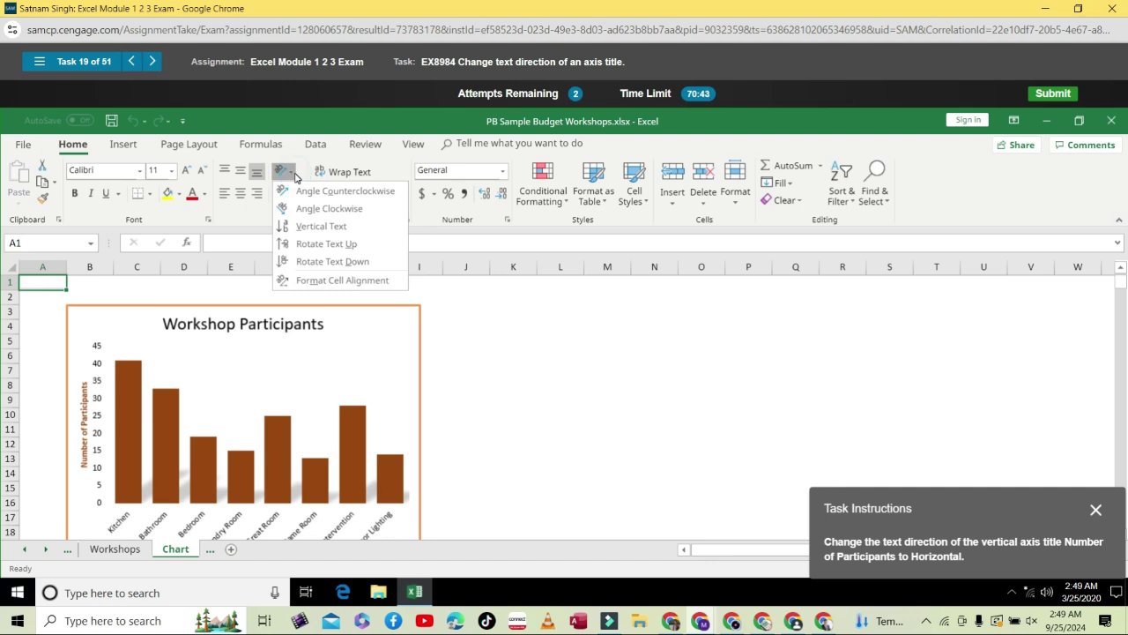
left_click(527, 342)
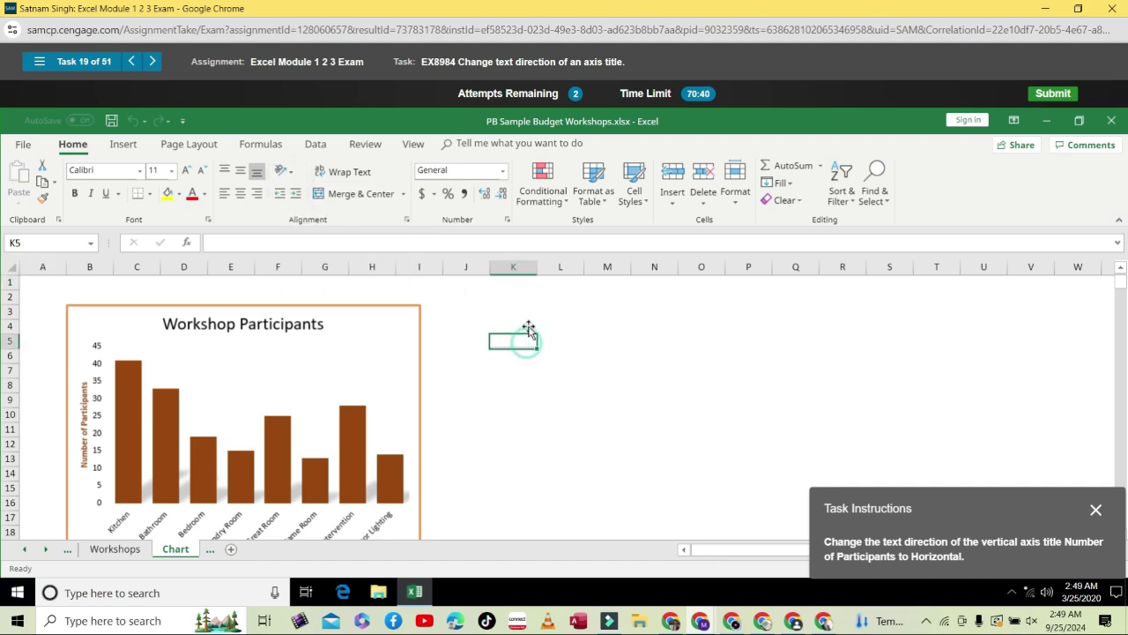
left_click(507, 220)
left_click(507, 221)
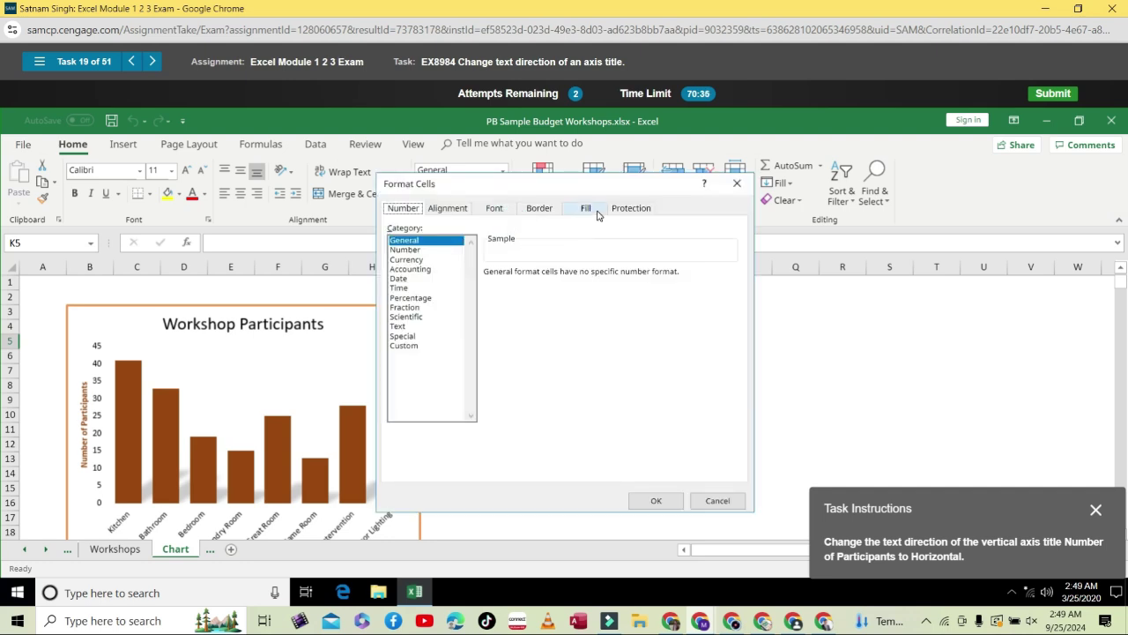
left_click(439, 212)
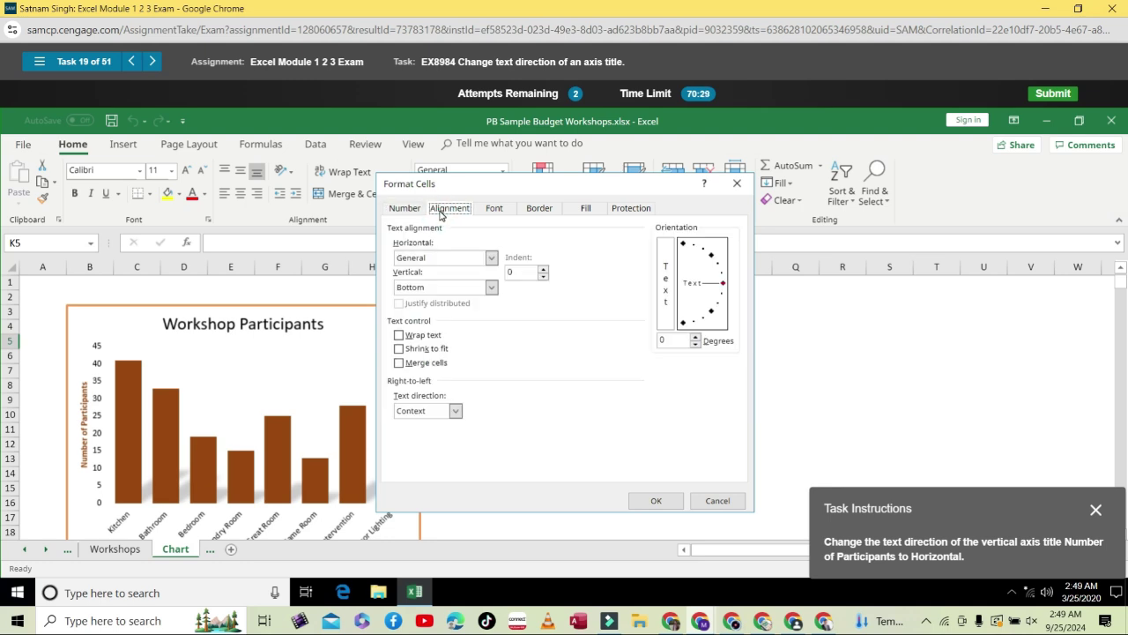
left_click(456, 412)
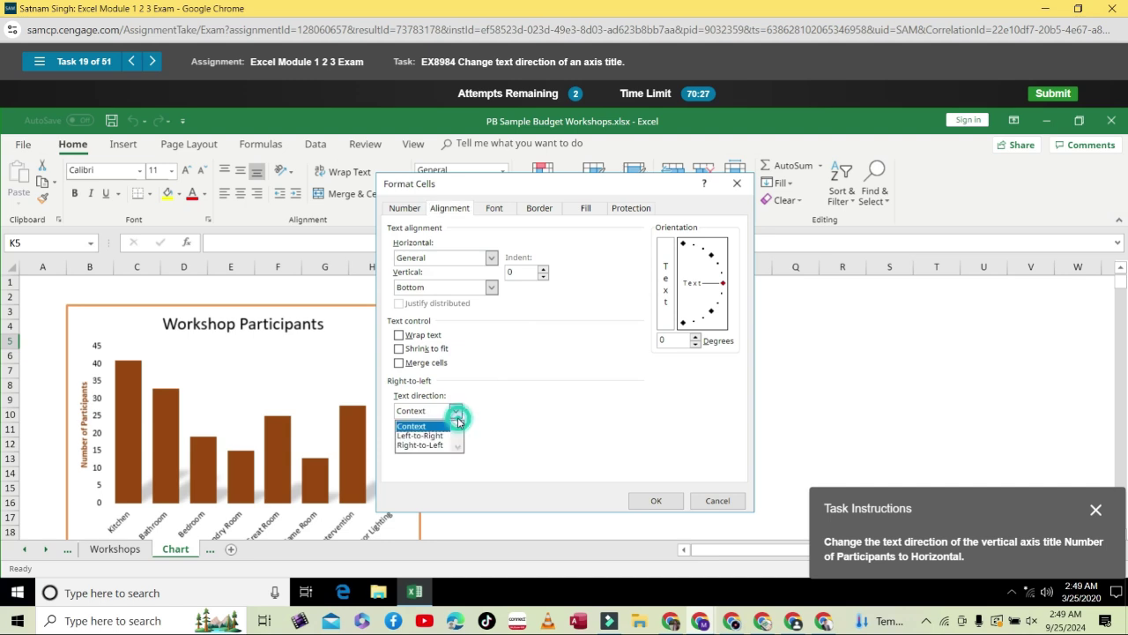
left_click(511, 388)
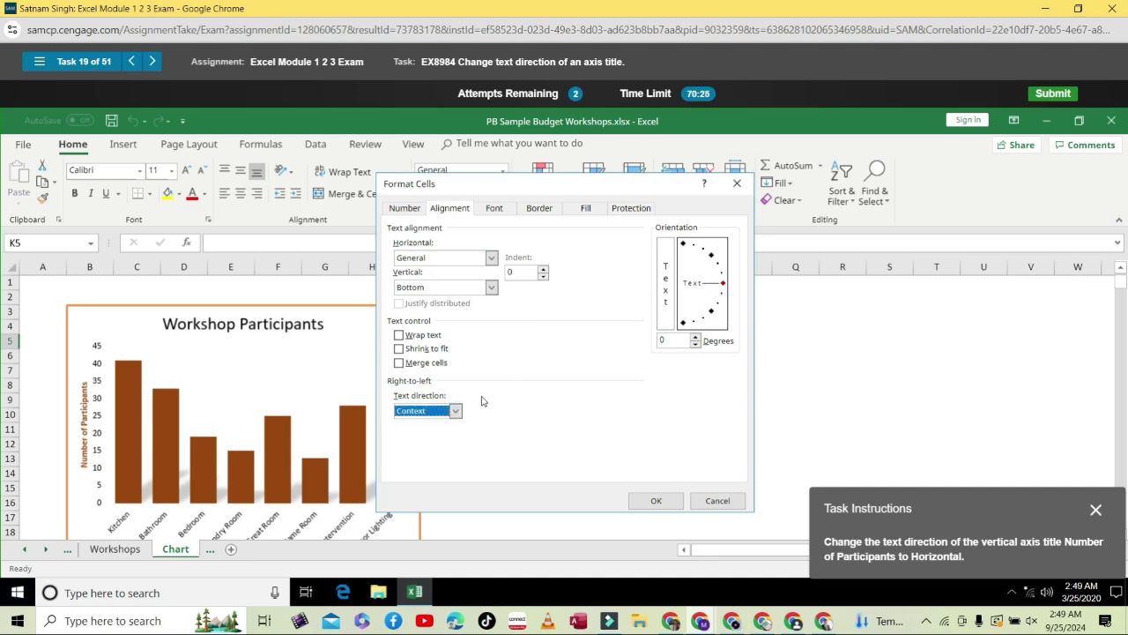
left_click(454, 411)
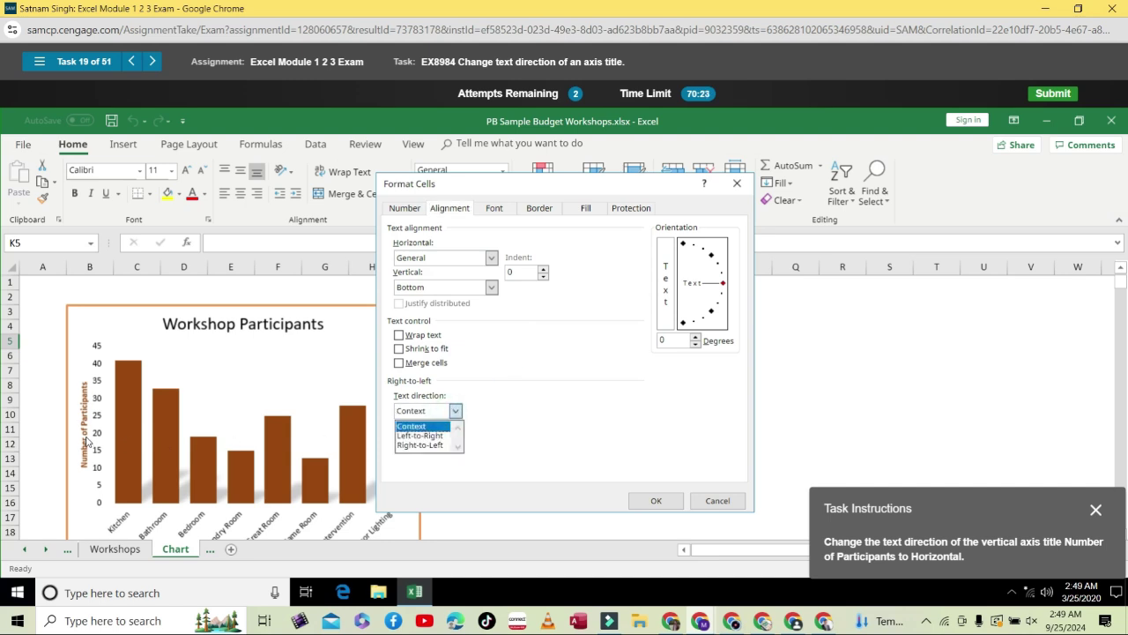
left_click(706, 507)
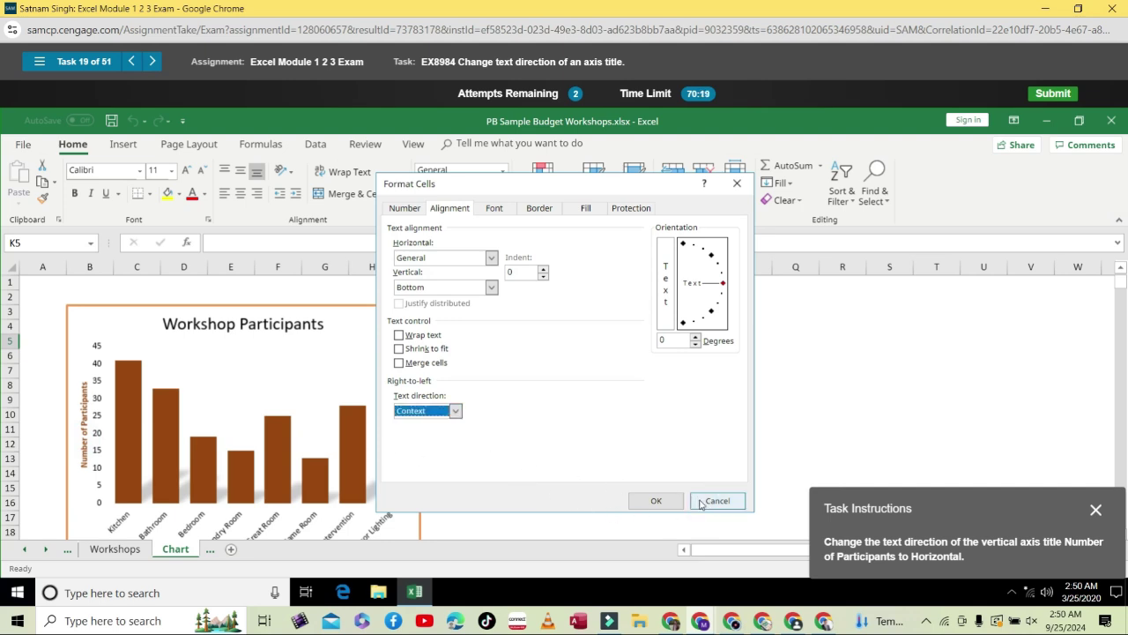
left_click(701, 504)
Set the text direction of the vertical axis title Number of Participants to Horizontal in its text box formatting options.
left_click(85, 418)
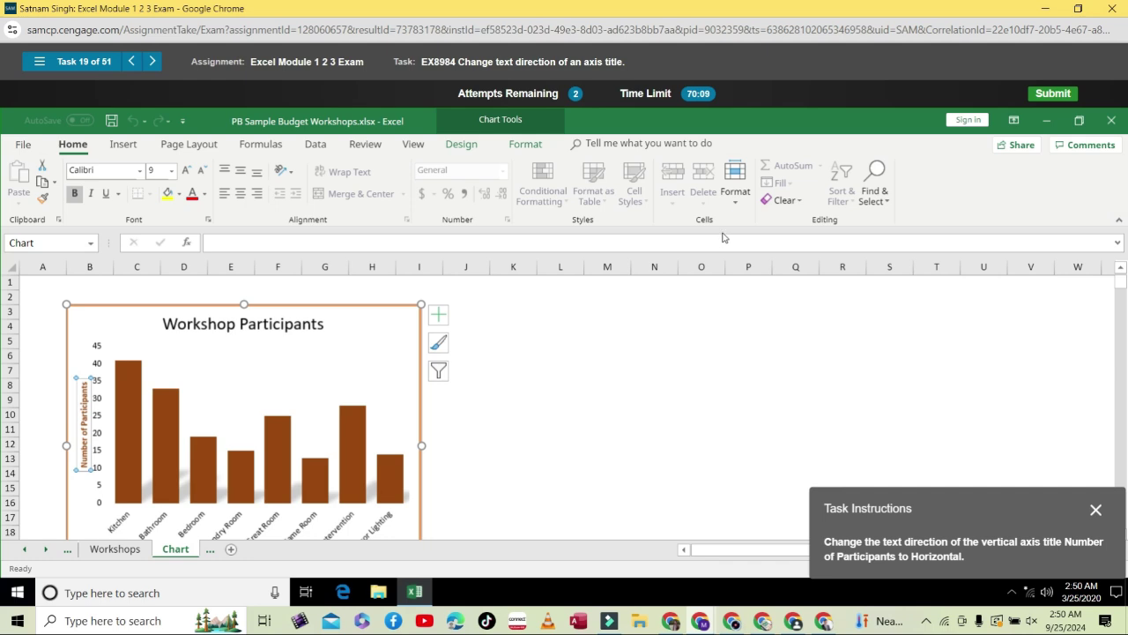
left_click(476, 150)
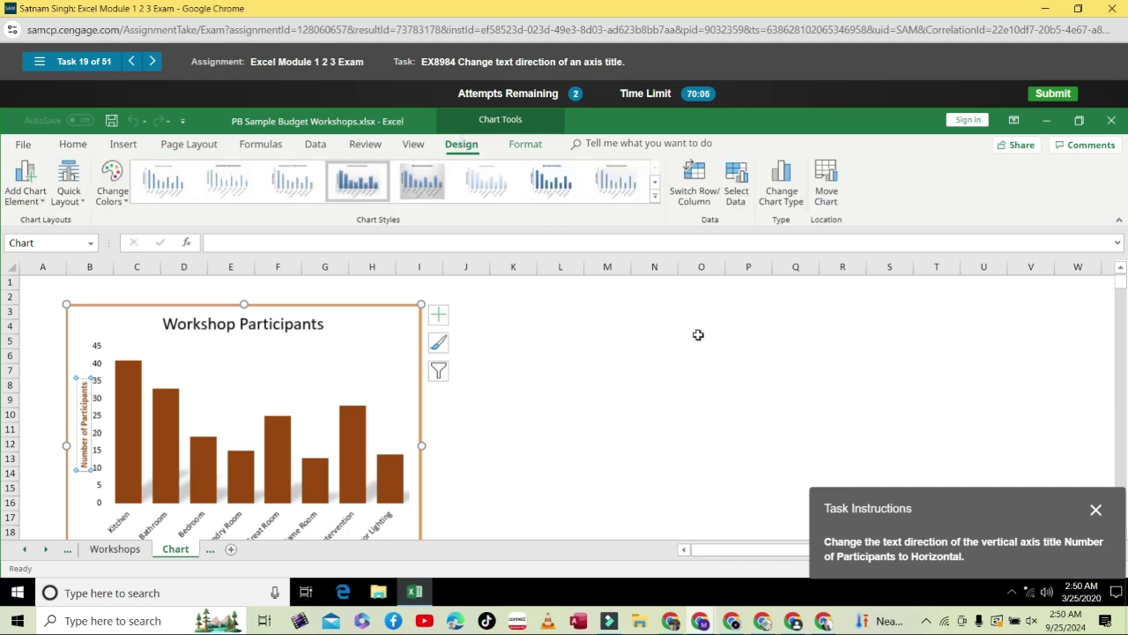
double_click(84, 411)
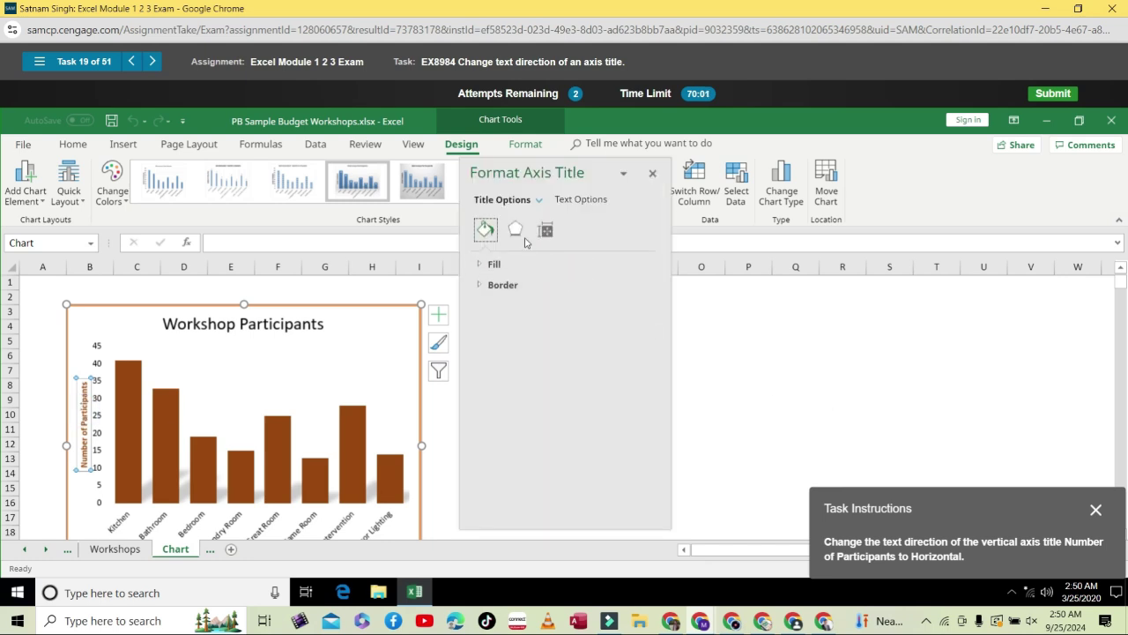
left_click(565, 199)
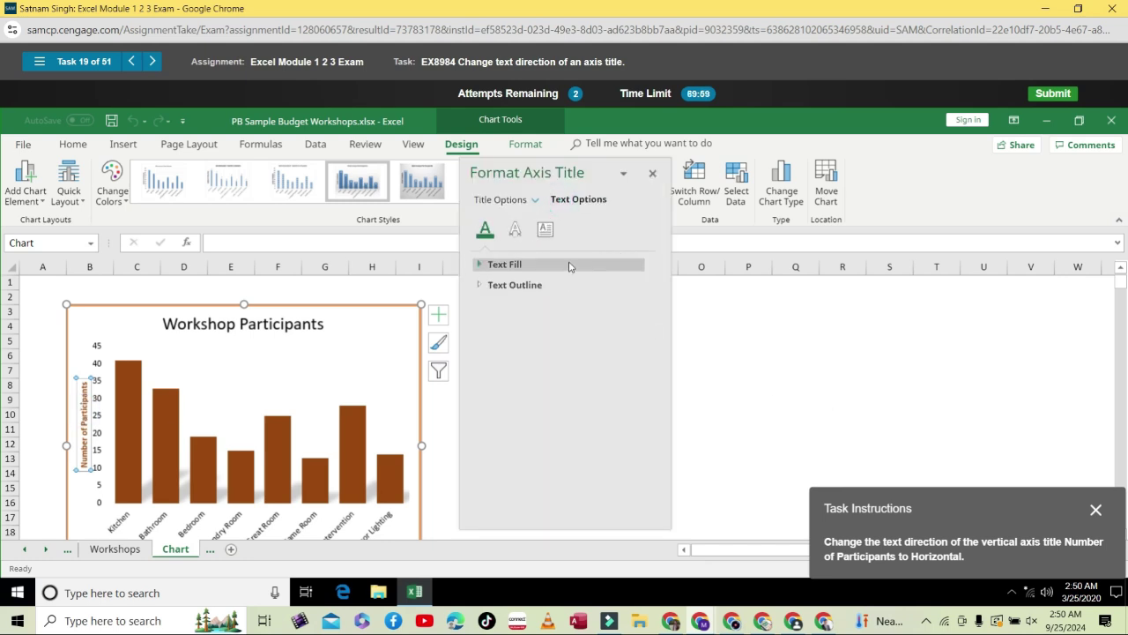
left_click(480, 285)
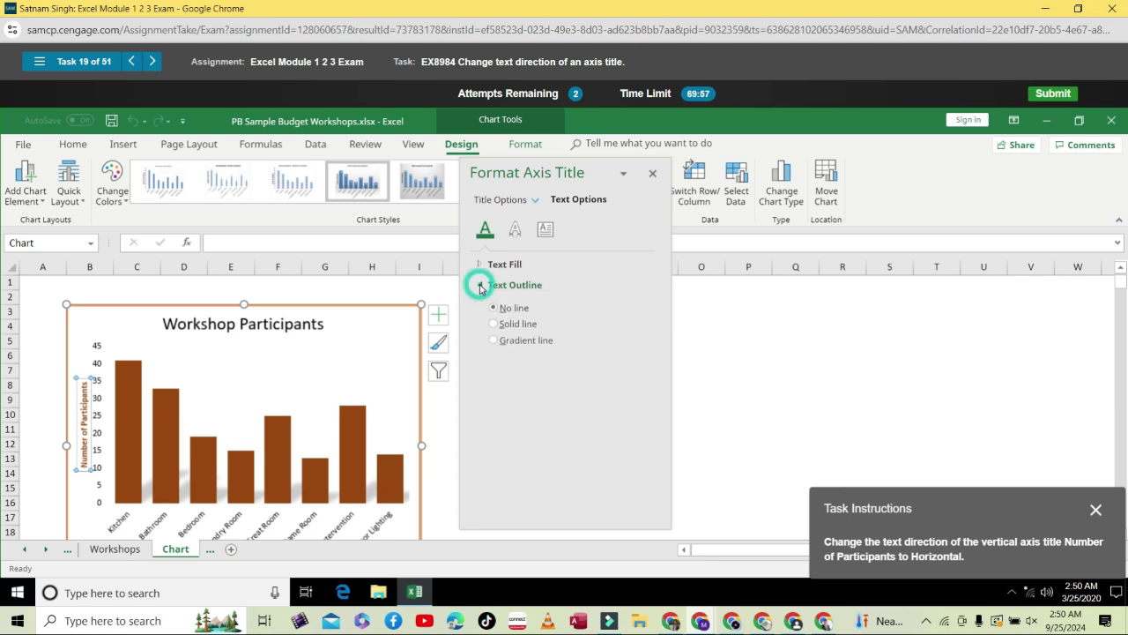
left_click(481, 285)
left_click(514, 230)
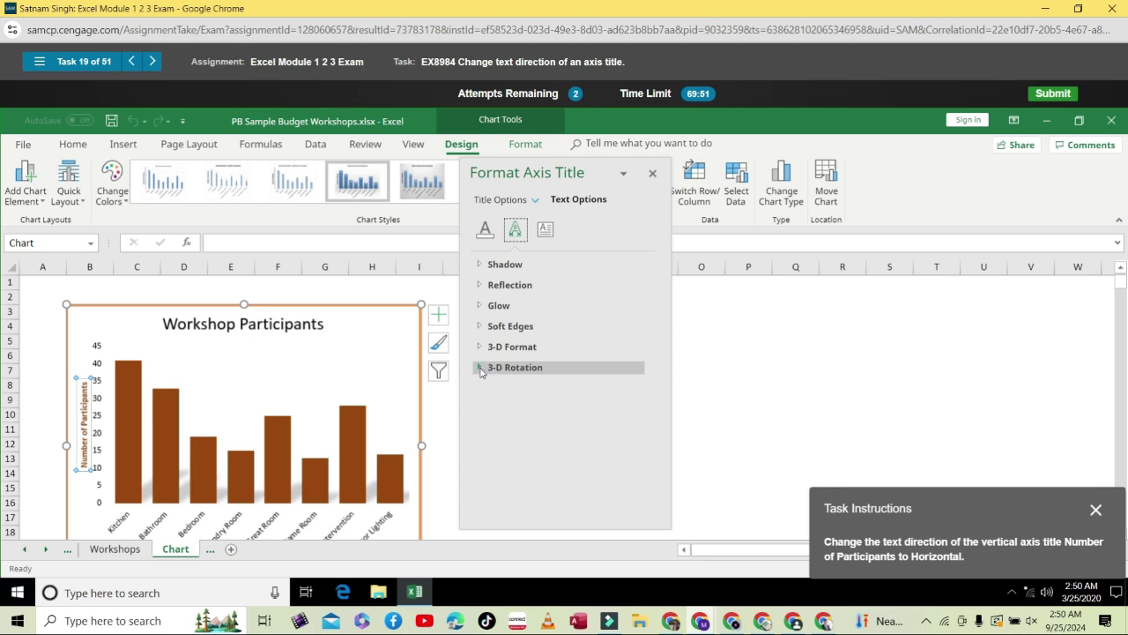
left_click(546, 229)
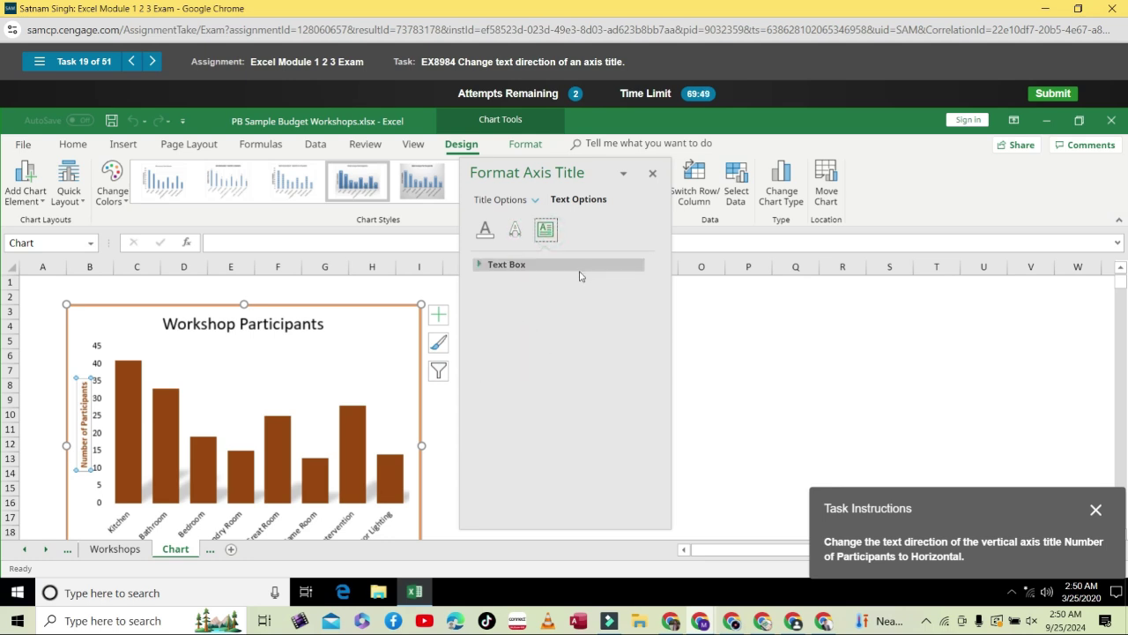
left_click(481, 265)
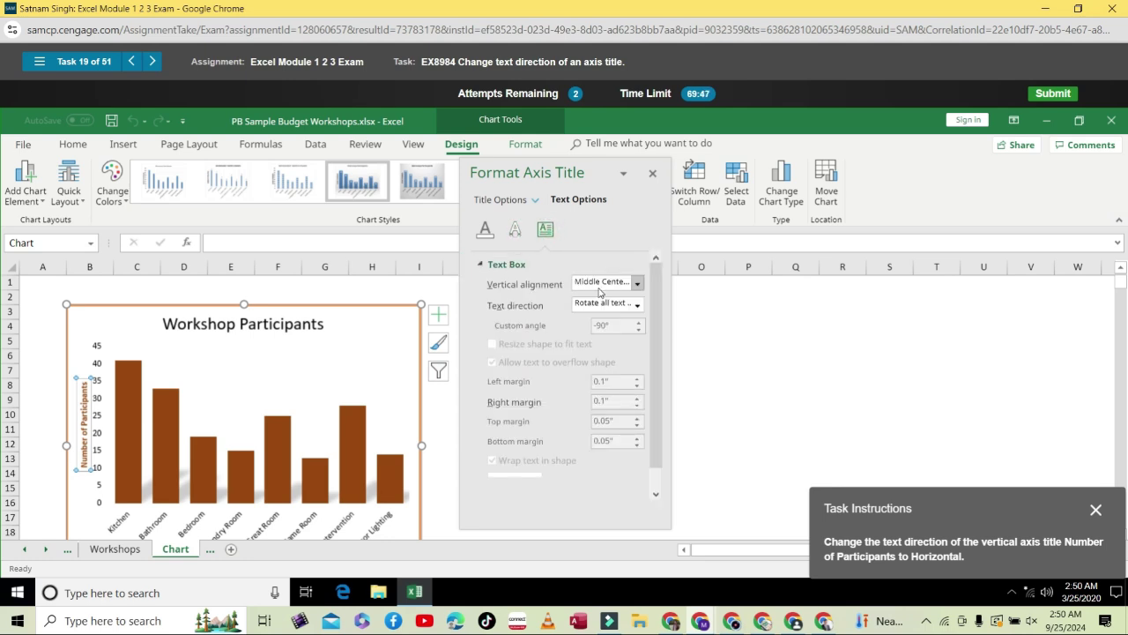
left_click(636, 305)
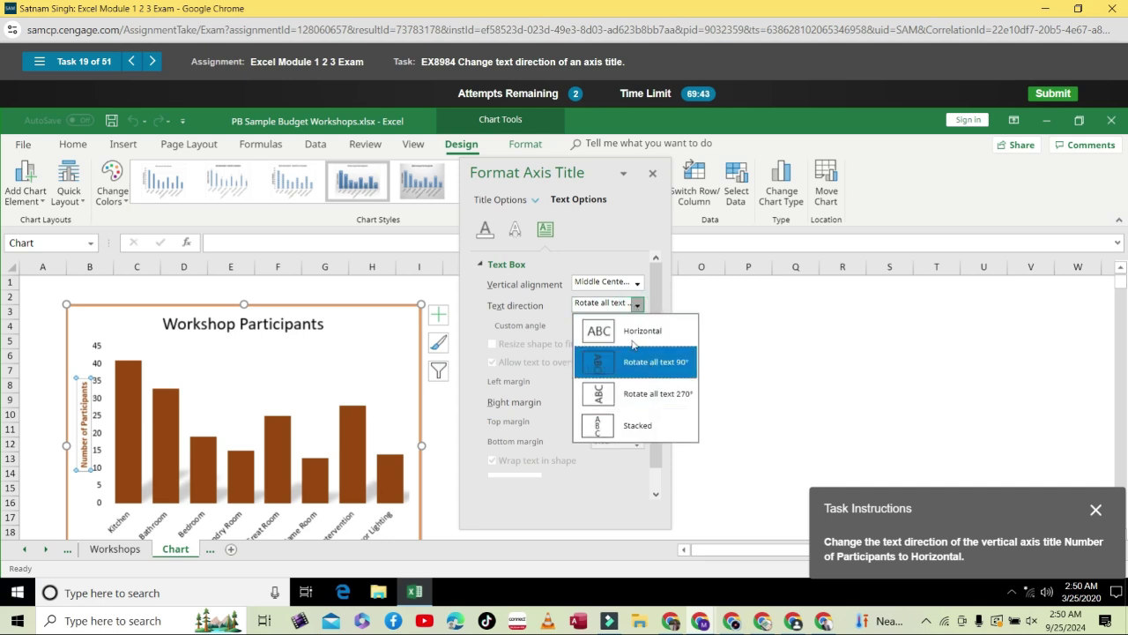
left_click(627, 331)
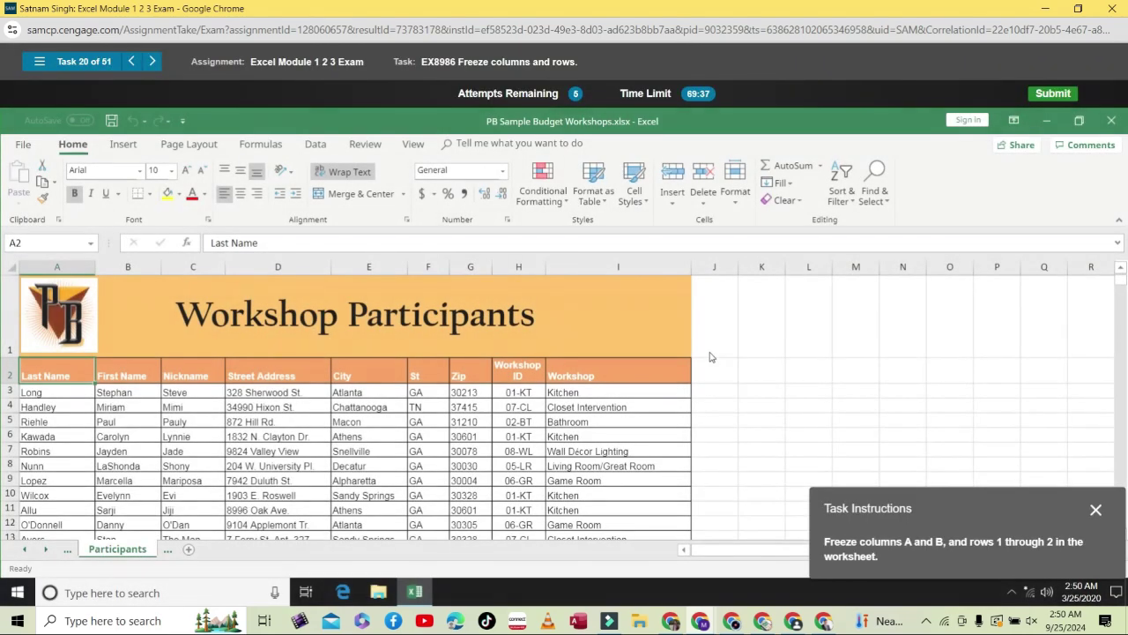
Try to freeze the worksheet panes at cell C2, and retry the task.
left_click(199, 368)
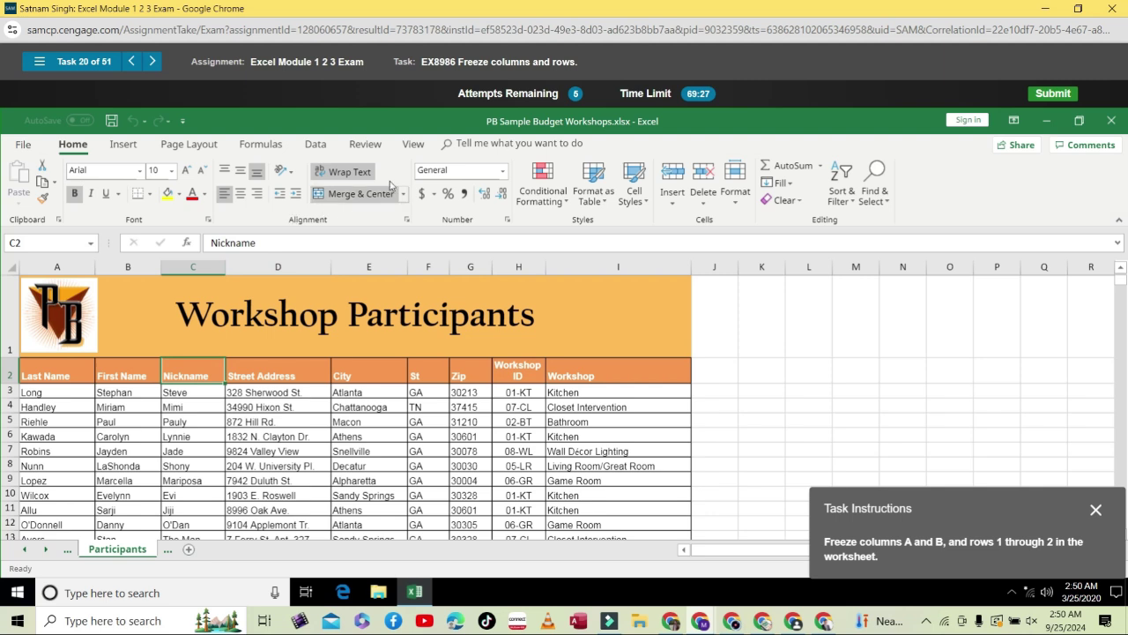
left_click(412, 145)
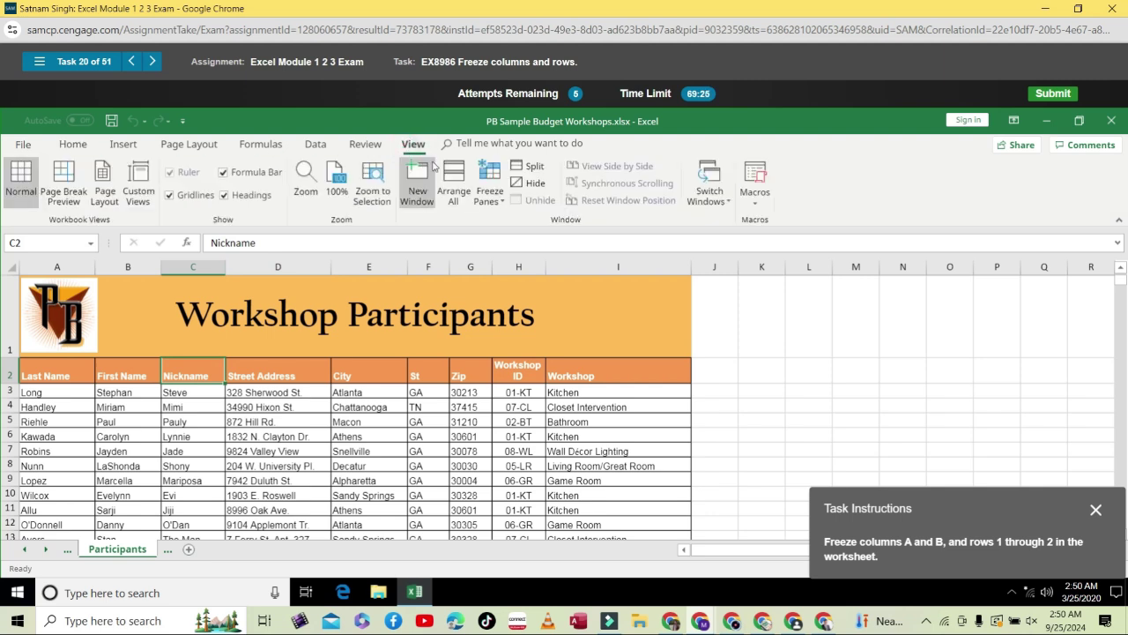
left_click(502, 206)
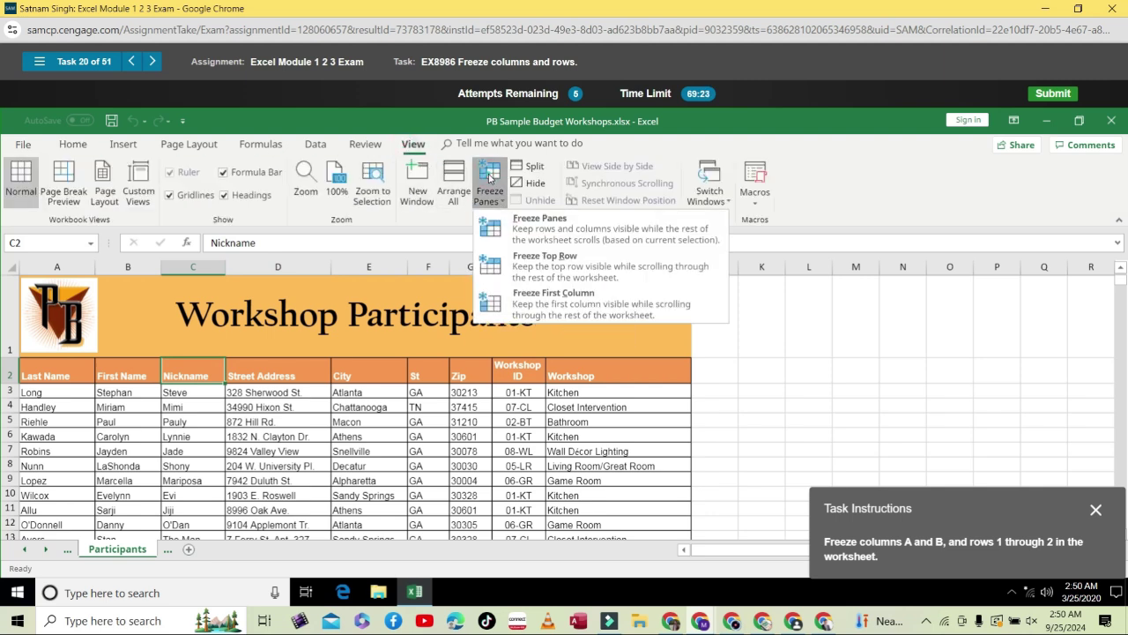
left_click(551, 229)
left_click(637, 316)
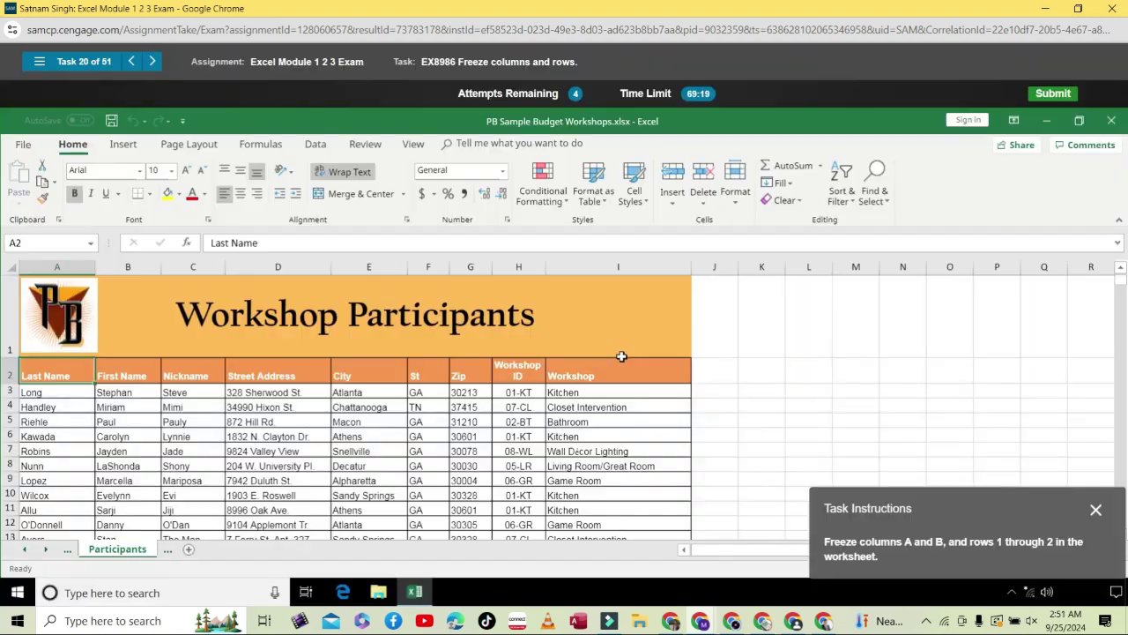
Try to freeze the worksheet panes at cell B2, and retry the task.
left_click(141, 377)
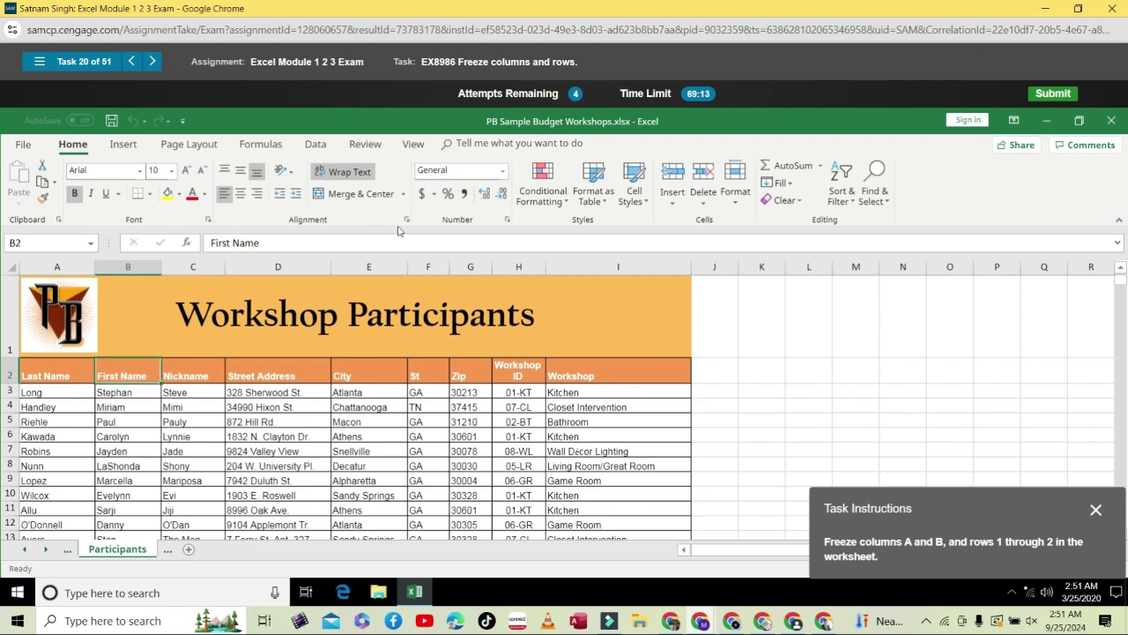
left_click(411, 145)
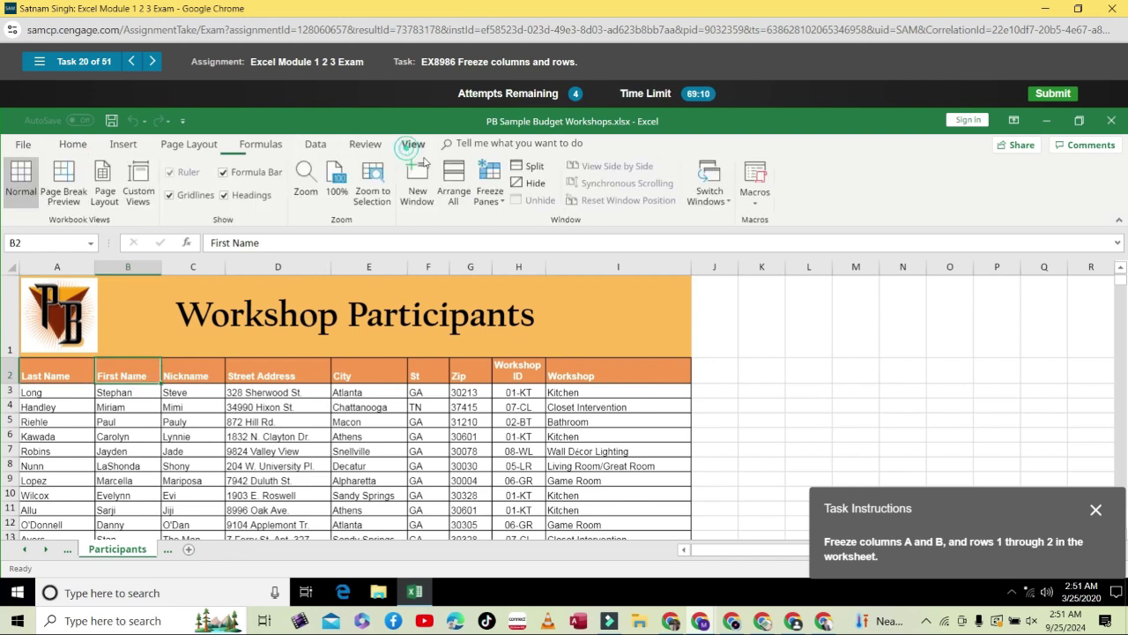
left_click(504, 206)
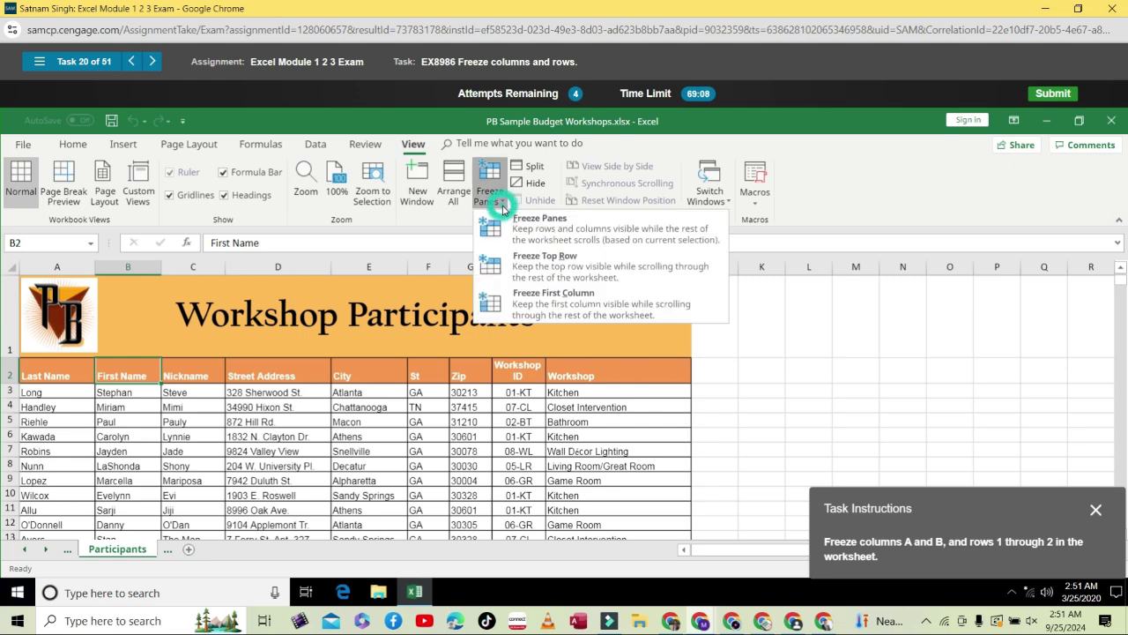
left_click(571, 231)
left_click(641, 319)
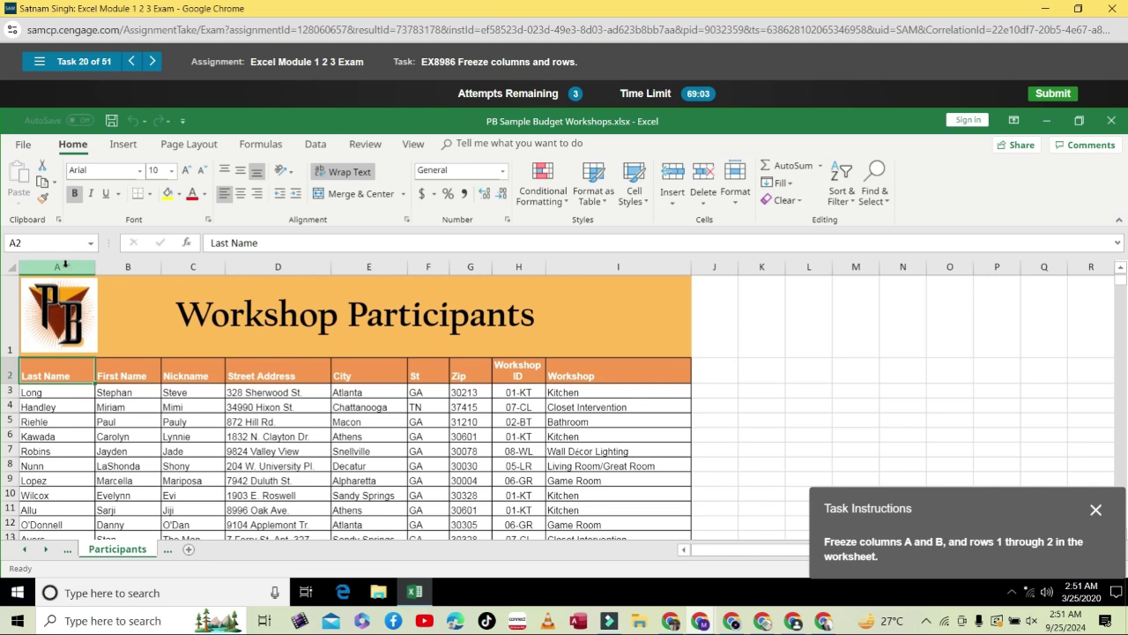
Freeze the worksheet panes at cell C3 so columns A and B and rows 1 through 2 stay fixed.
left_click_drag(64, 262, 138, 267)
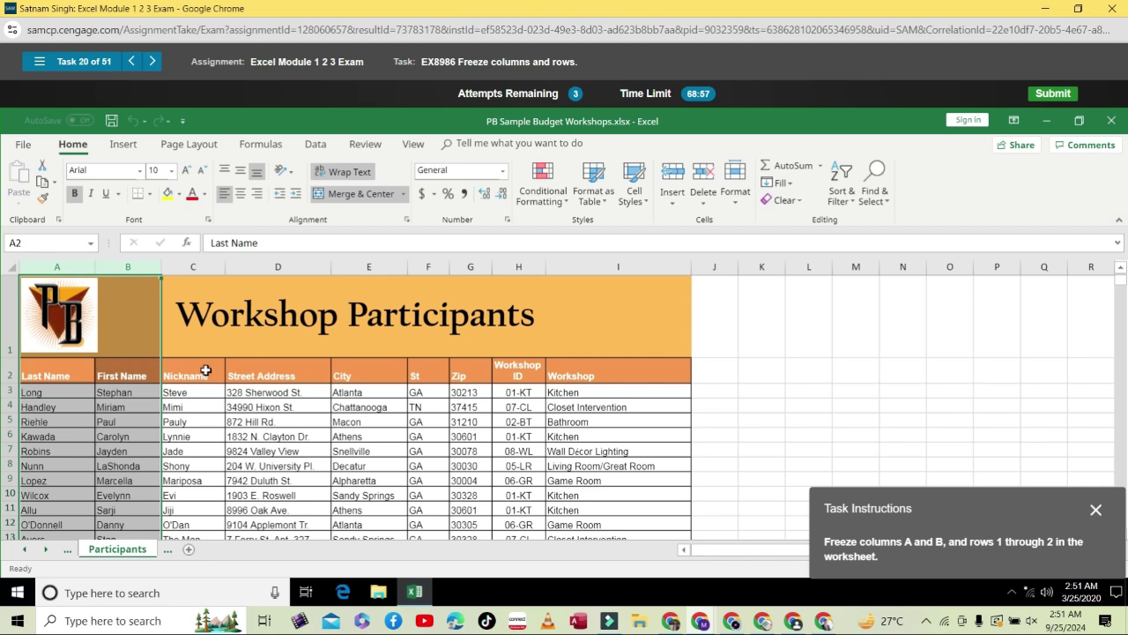
left_click(204, 370)
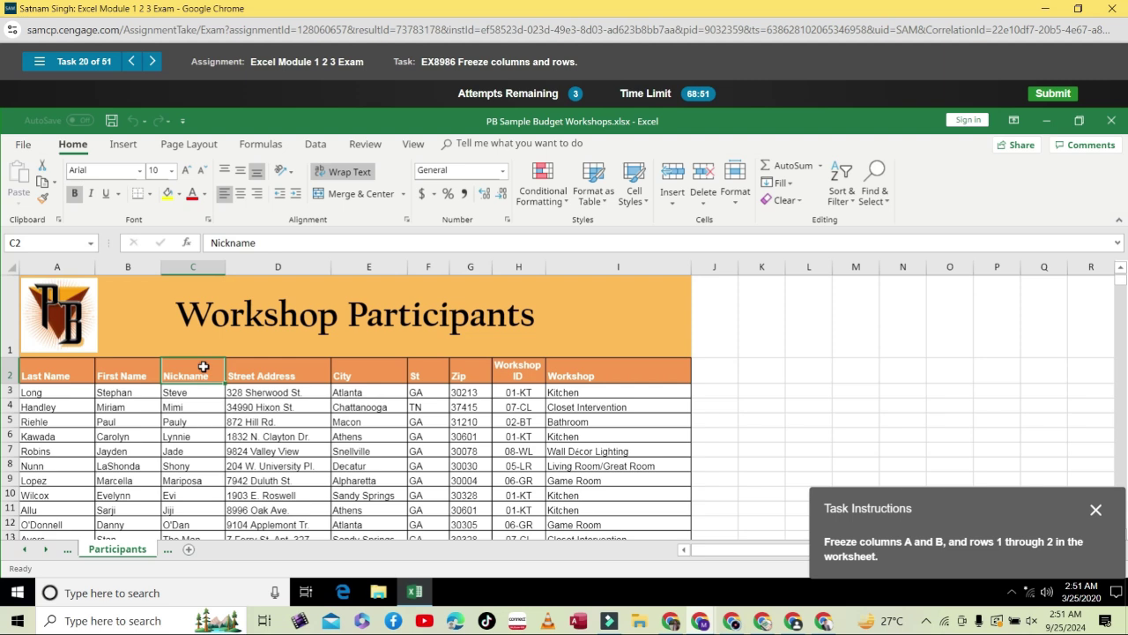
left_click(192, 388)
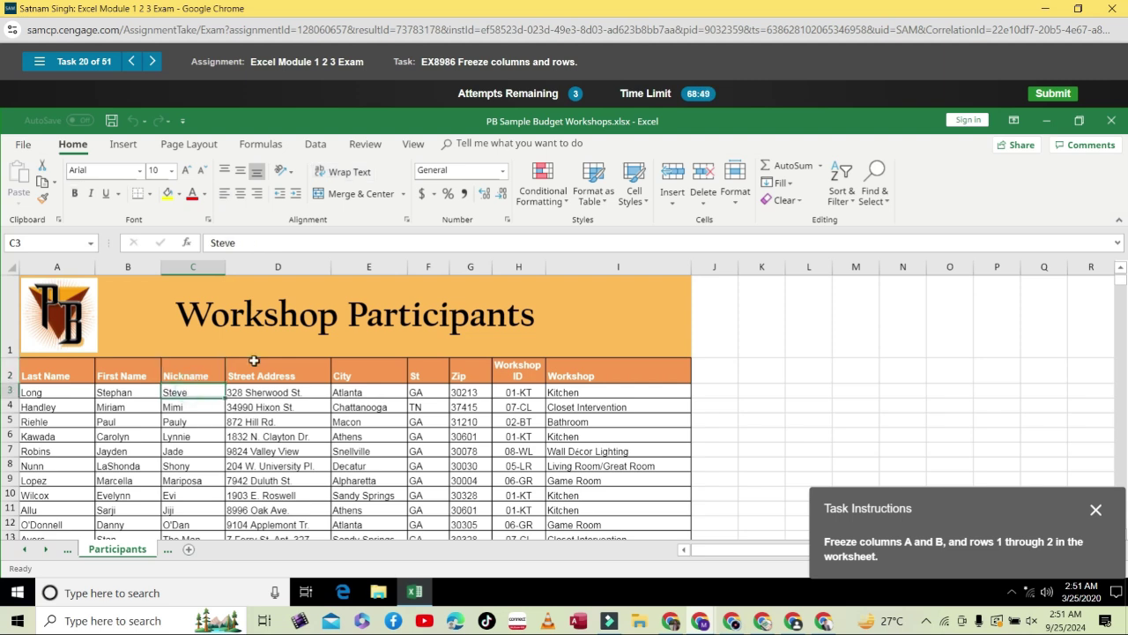
left_click(410, 145)
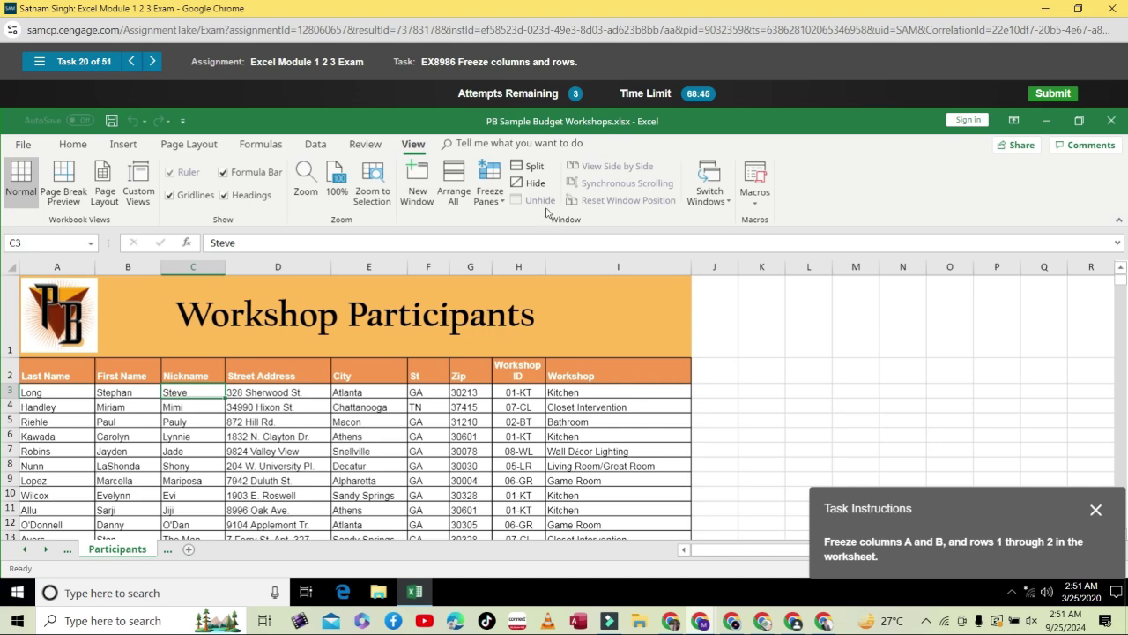
left_click(510, 204)
left_click(522, 224)
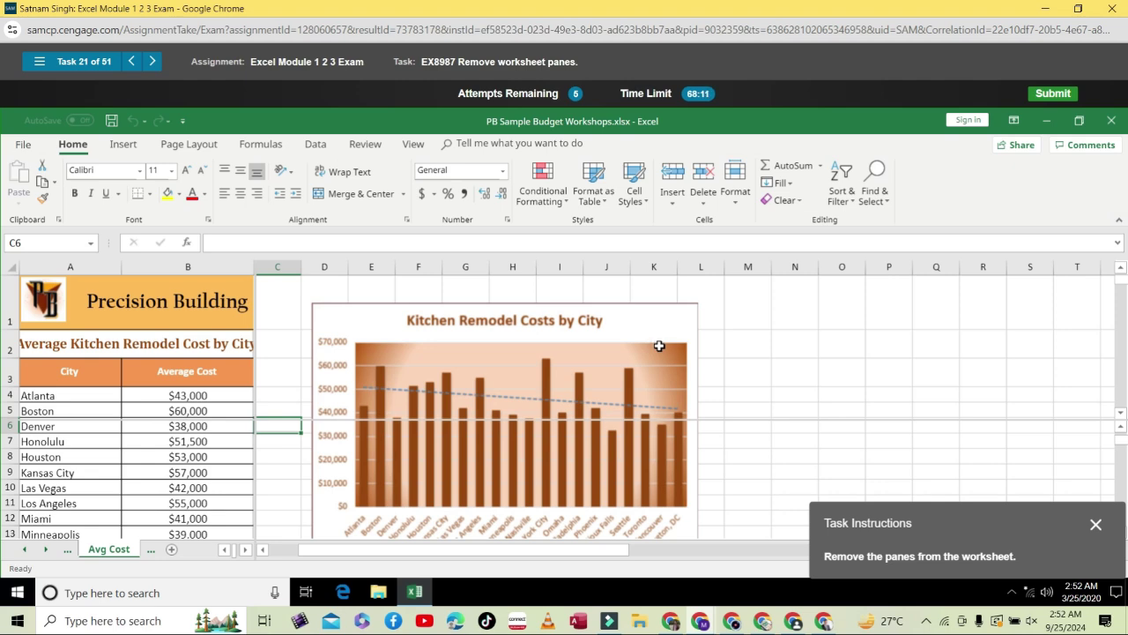
Remove the split panes from the Avg Cost worksheet.
left_click(415, 143)
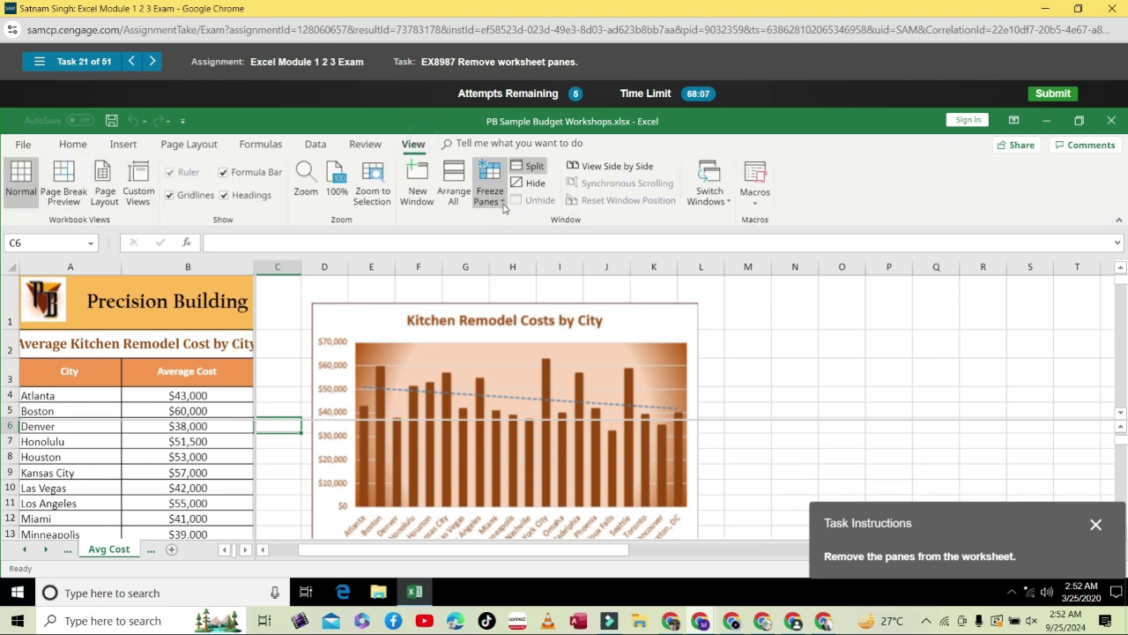
left_click(505, 205)
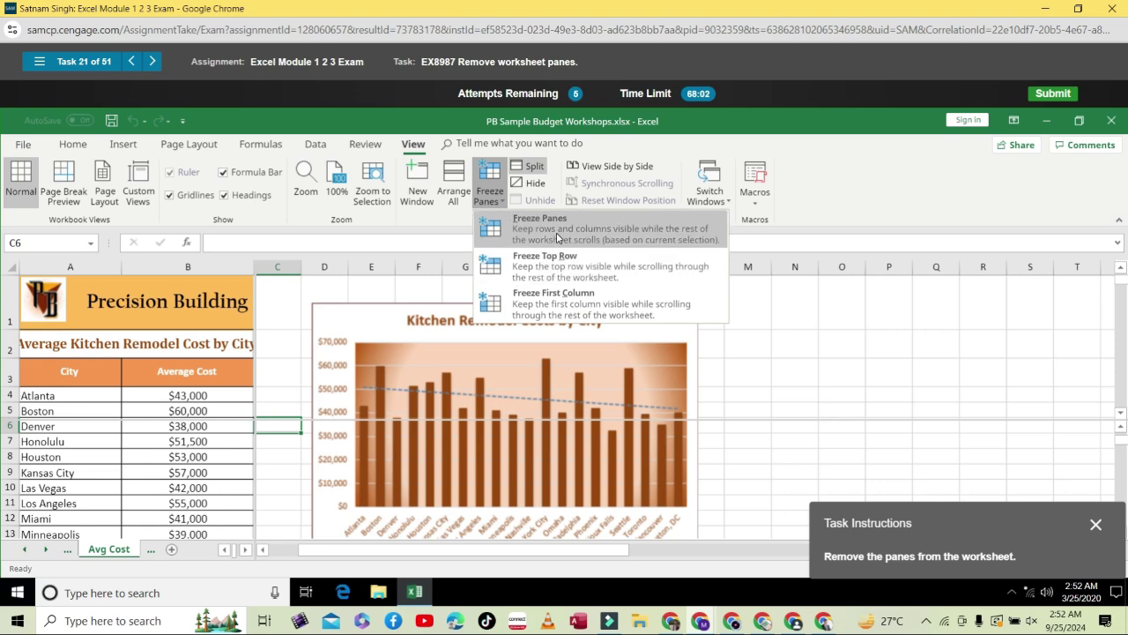
left_click(440, 225)
left_click(532, 167)
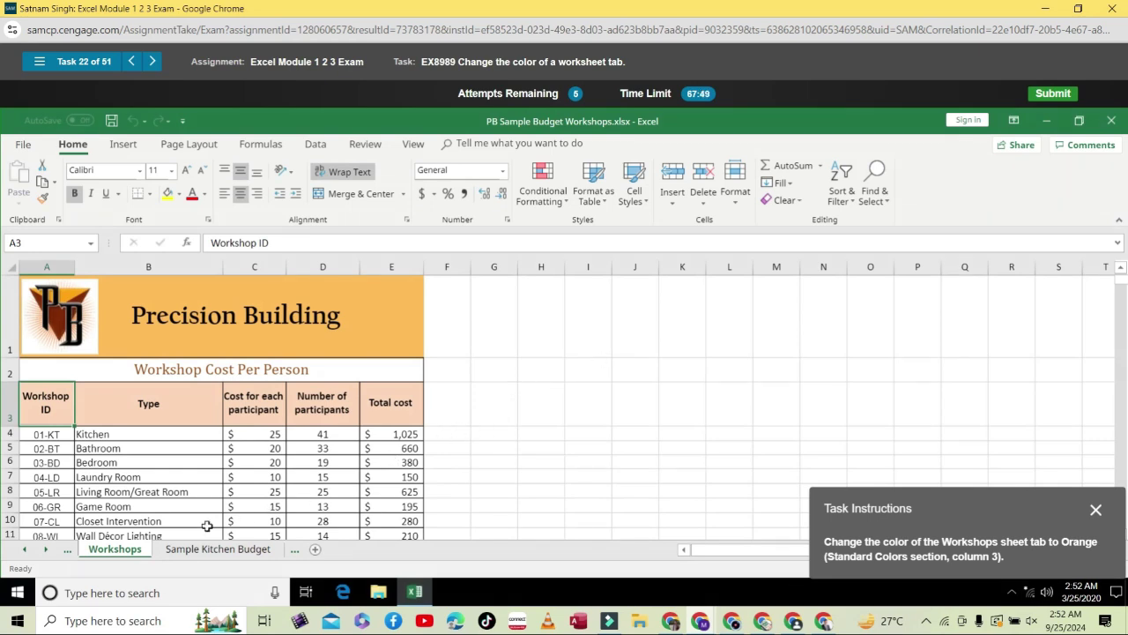
Change the Workshops sheet tab color to Orange from the standard colors.
right_click(131, 552)
mouse_move(212, 510)
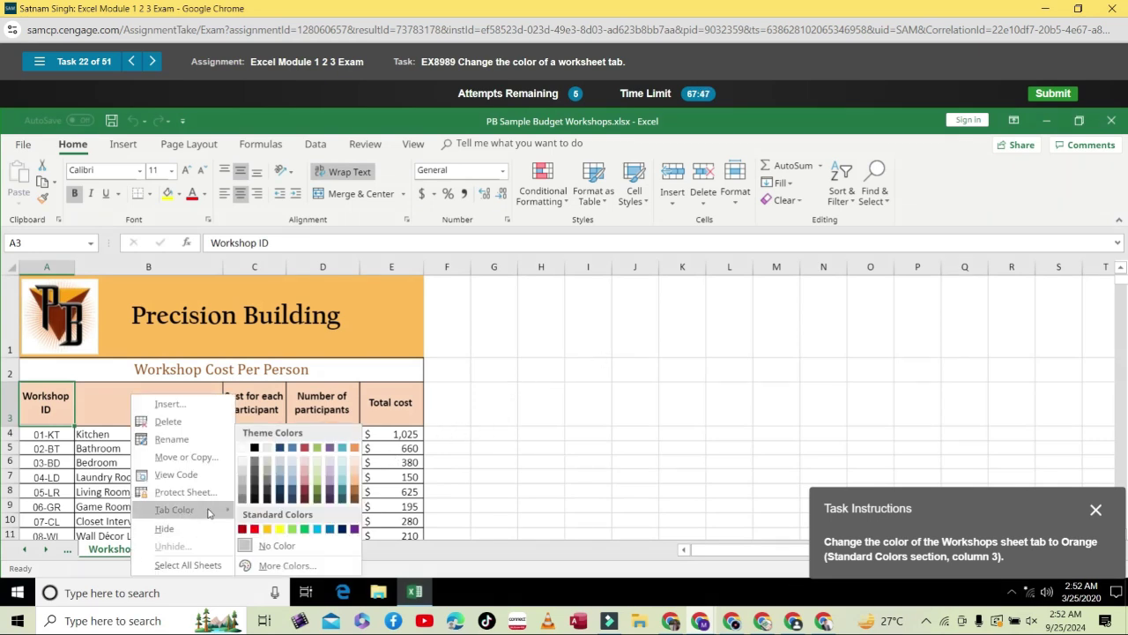
left_click(267, 529)
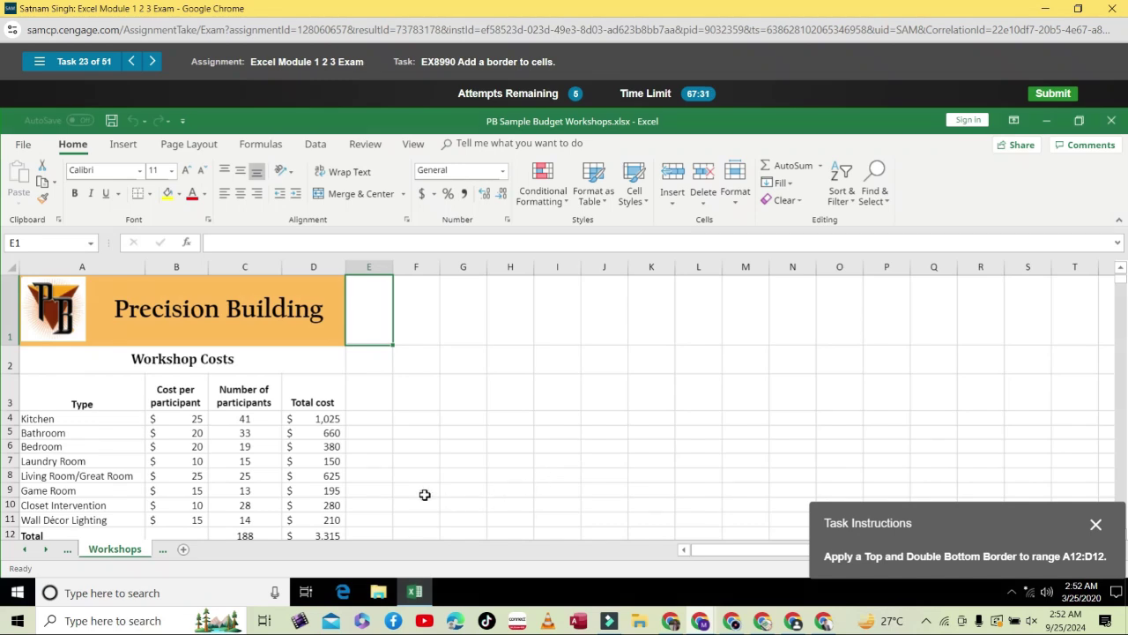
Try applying a Top and Bottom Border to range A12:D12, and retry the task.
scroll(238, 471, "down", 2)
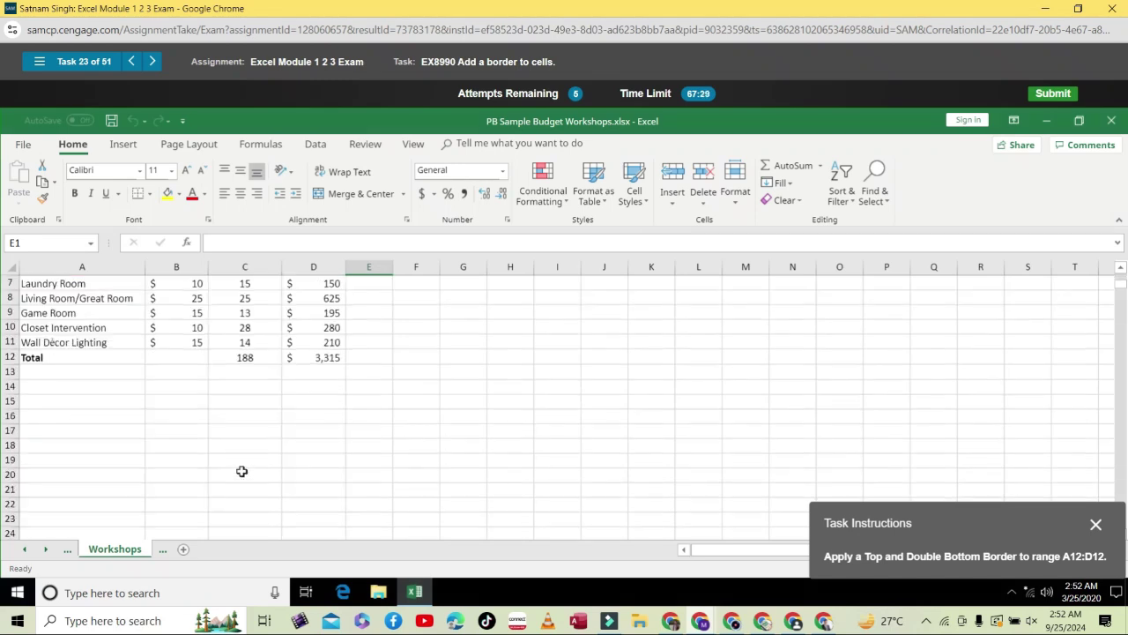
left_click_drag(53, 359, 322, 358)
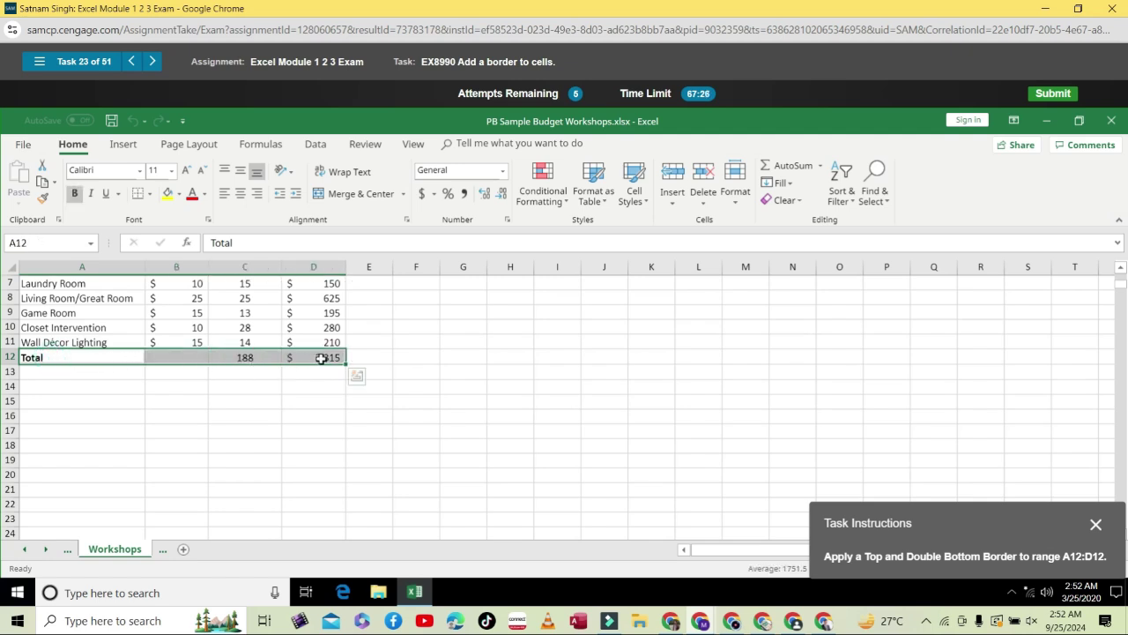
left_click(148, 196)
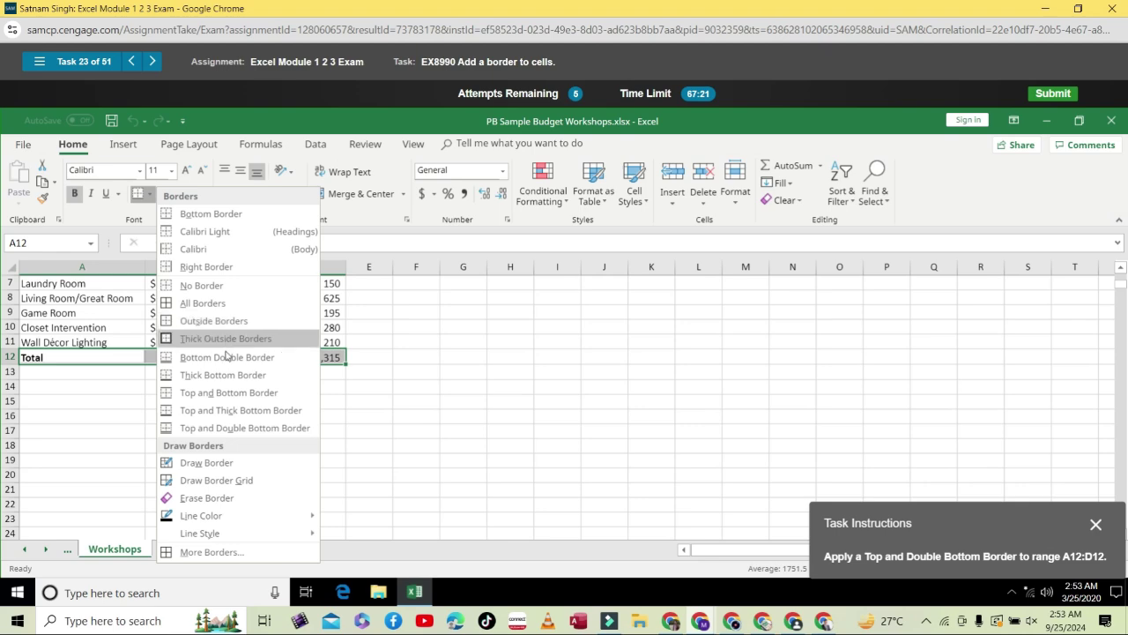
left_click(248, 396)
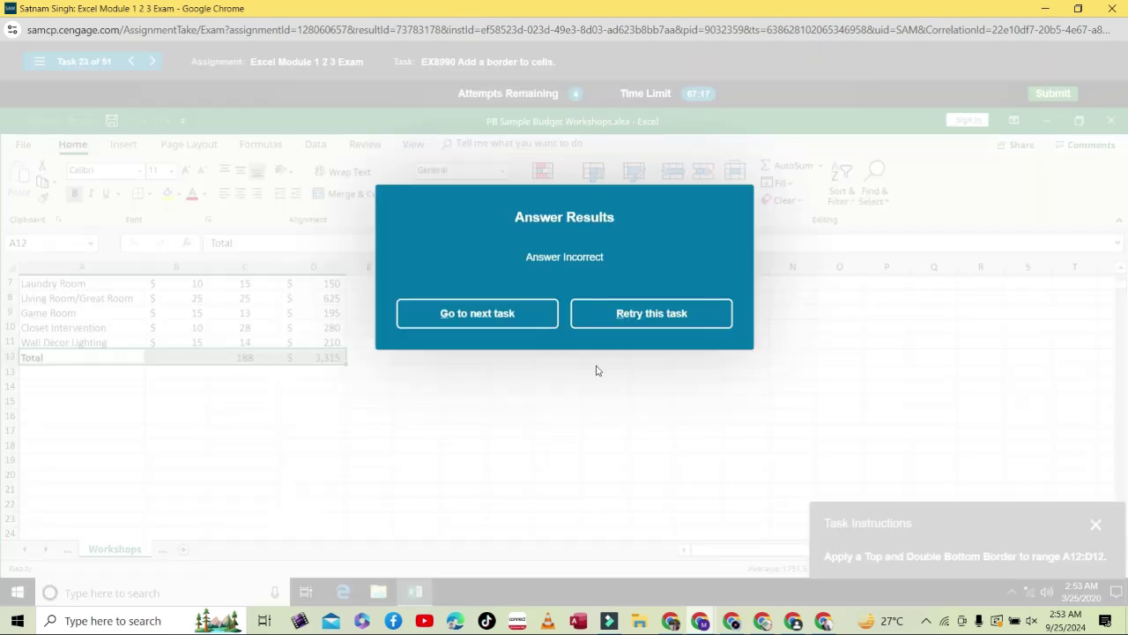
left_click(623, 319)
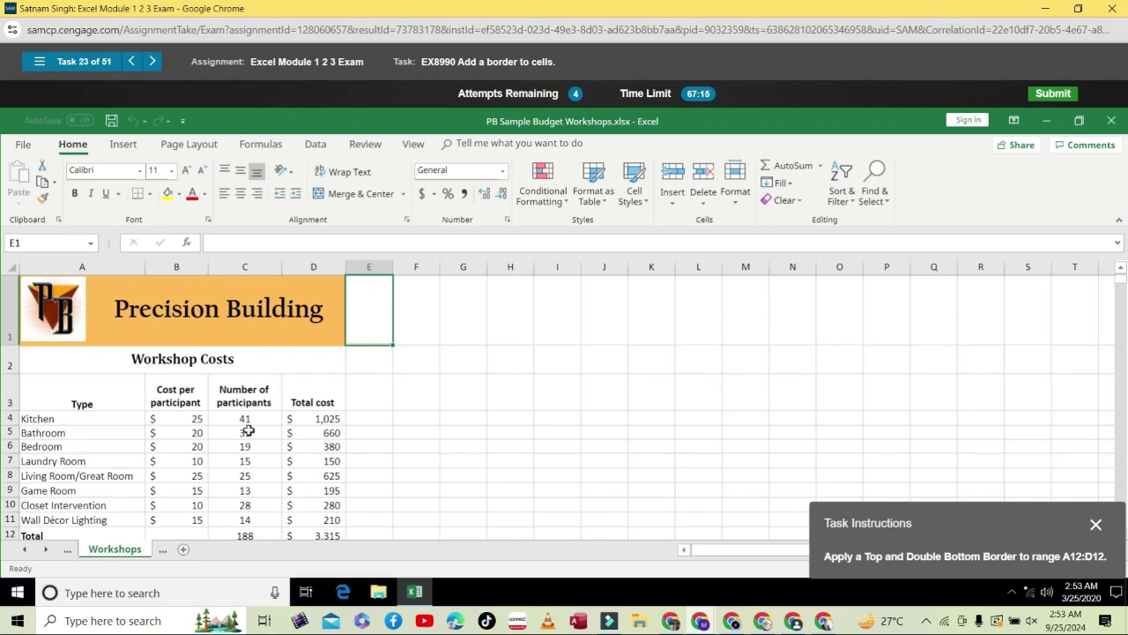
Apply a Top and Double Bottom Border to the Total row range A12:D12.
scroll(250, 429, "down", 3)
left_click_drag(50, 317, 328, 314)
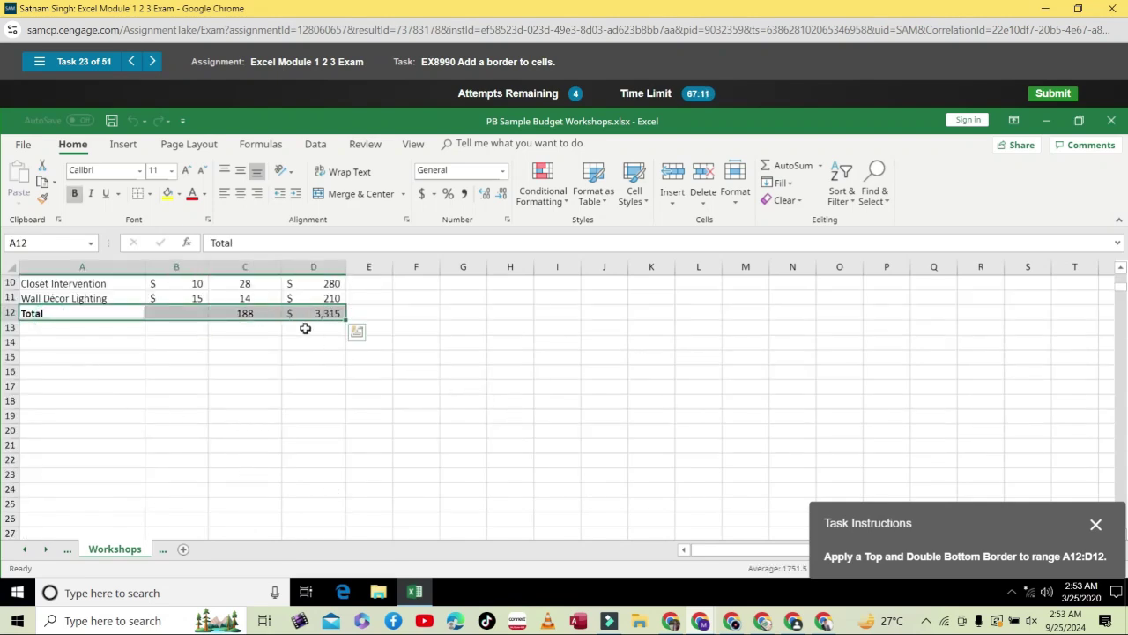
left_click(150, 196)
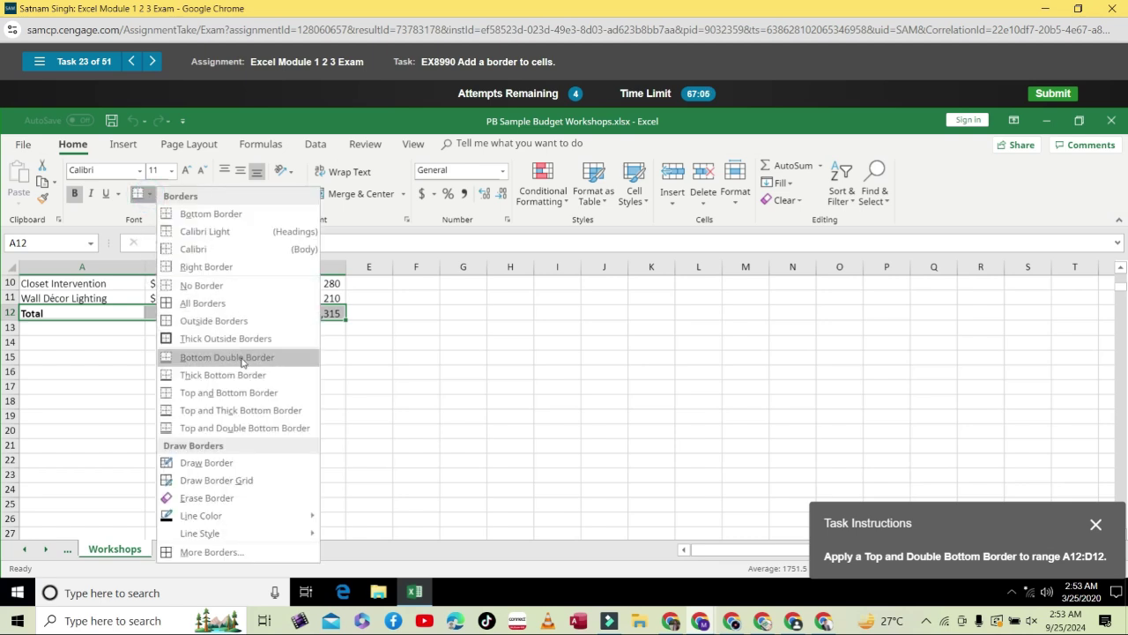
left_click(244, 428)
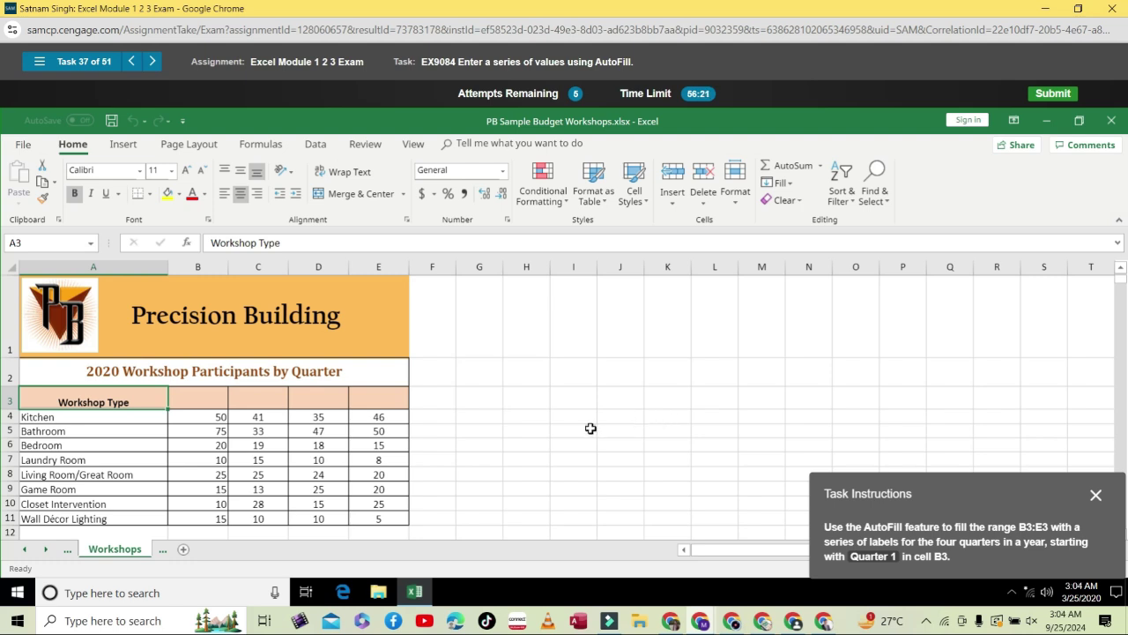
Try to AutoFill row 3 across from the Workshop Type heading in cell A3, and retry the task.
scroll(464, 431, "down", 1)
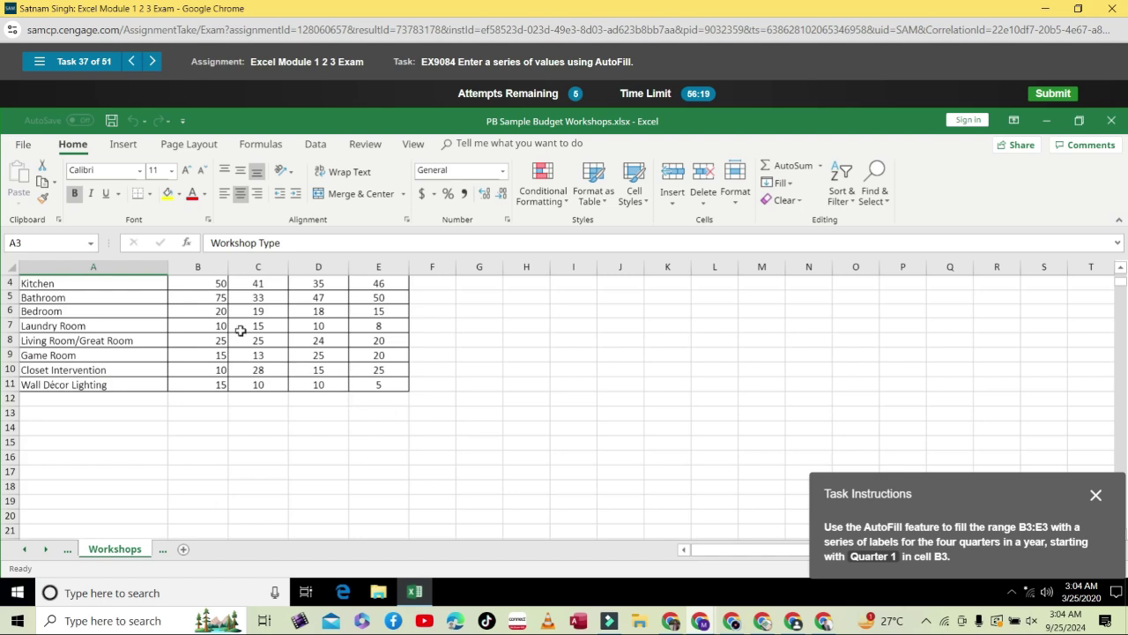
scroll(224, 322, "up", 1)
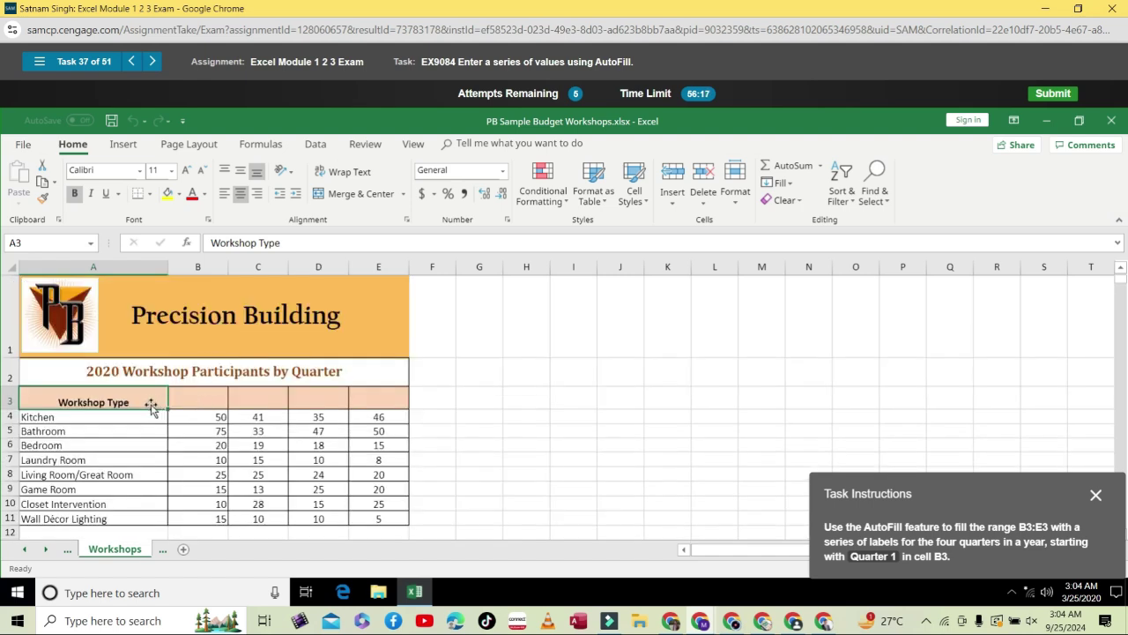
left_click_drag(167, 409, 508, 390)
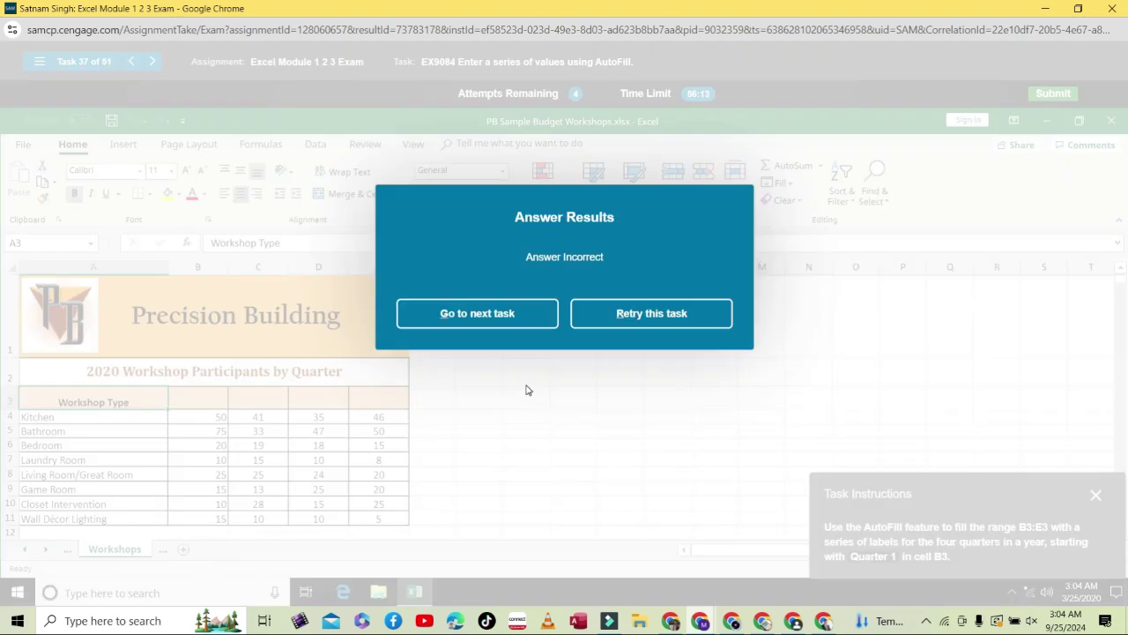
left_click(617, 323)
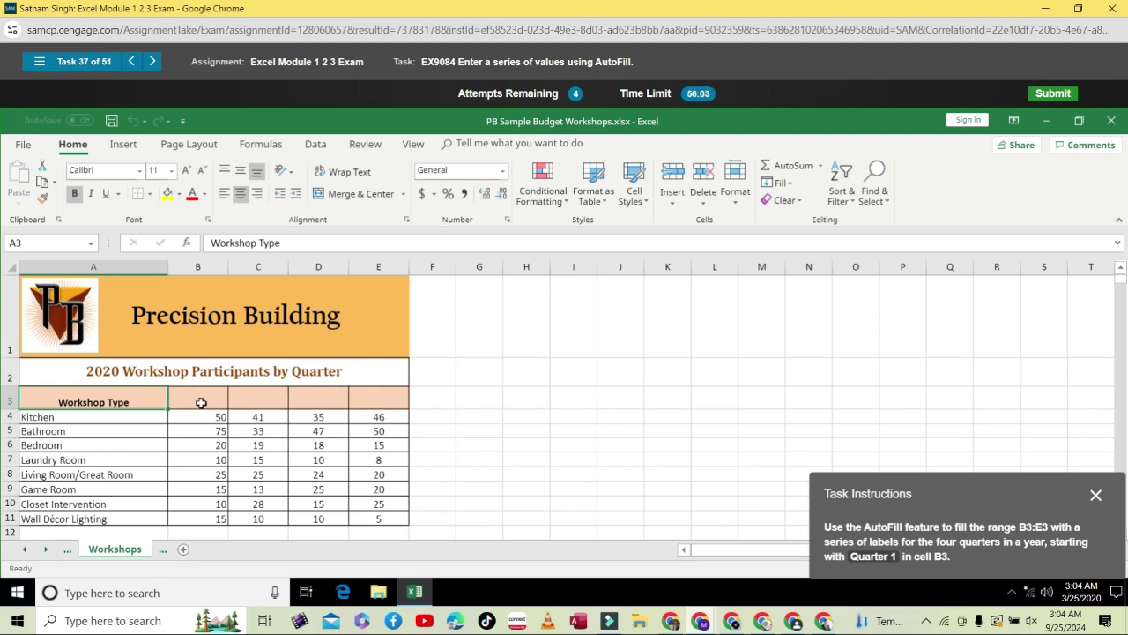
Enter Quarter 1 in cell B3 and AutoFill the quarter labels across through cell E3.
scroll(250, 413, "down", 1)
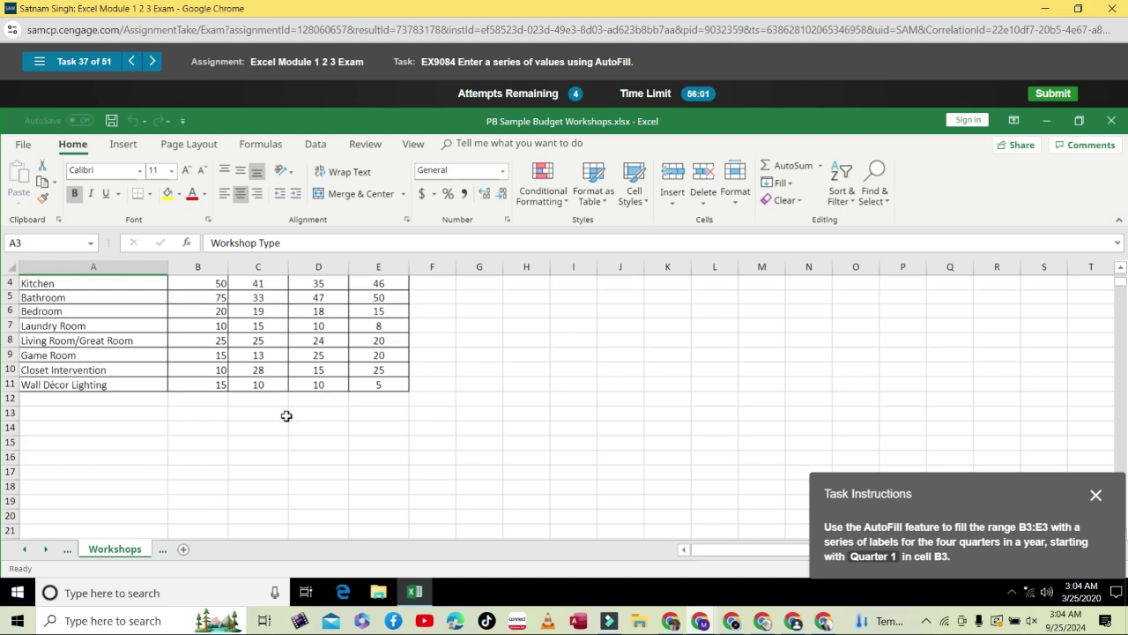
scroll(286, 415, "up", 1)
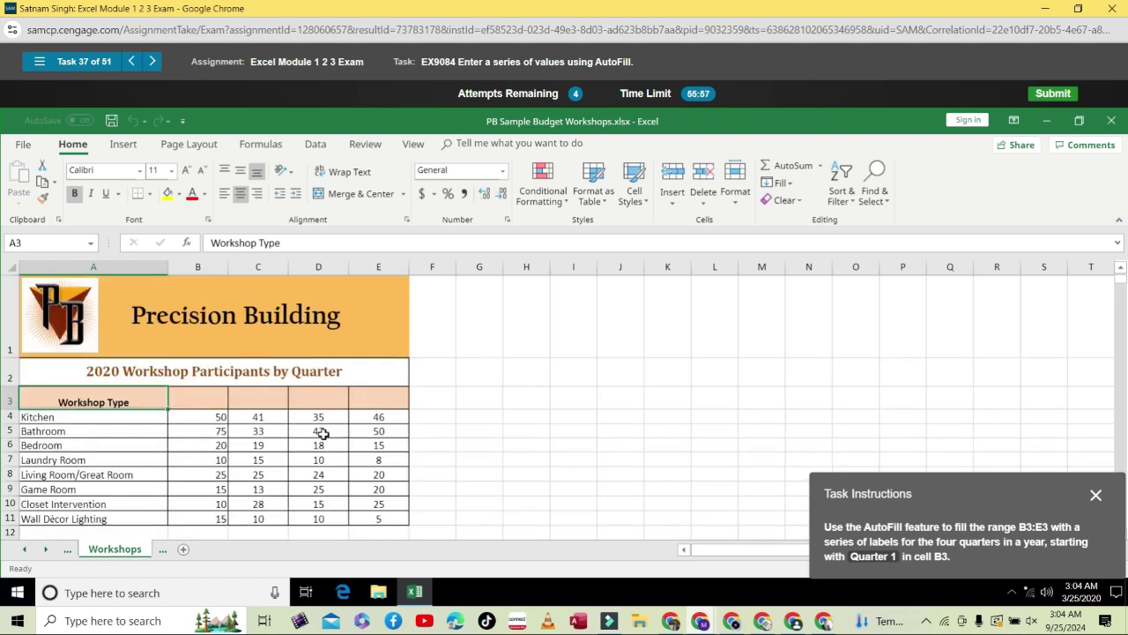
left_click(215, 404)
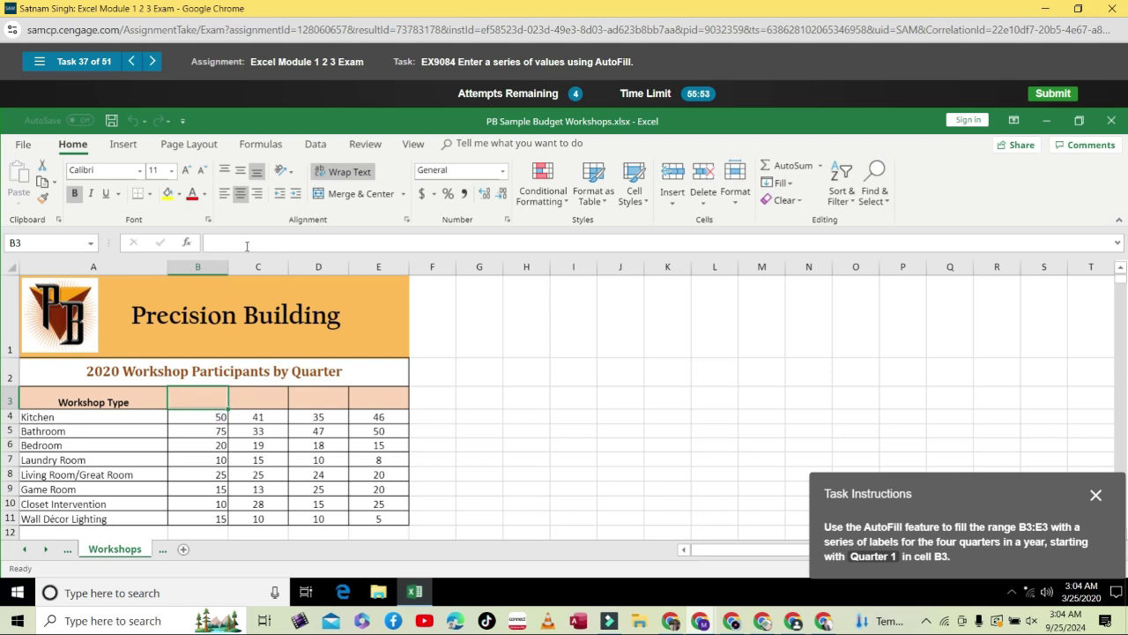
type("Q")
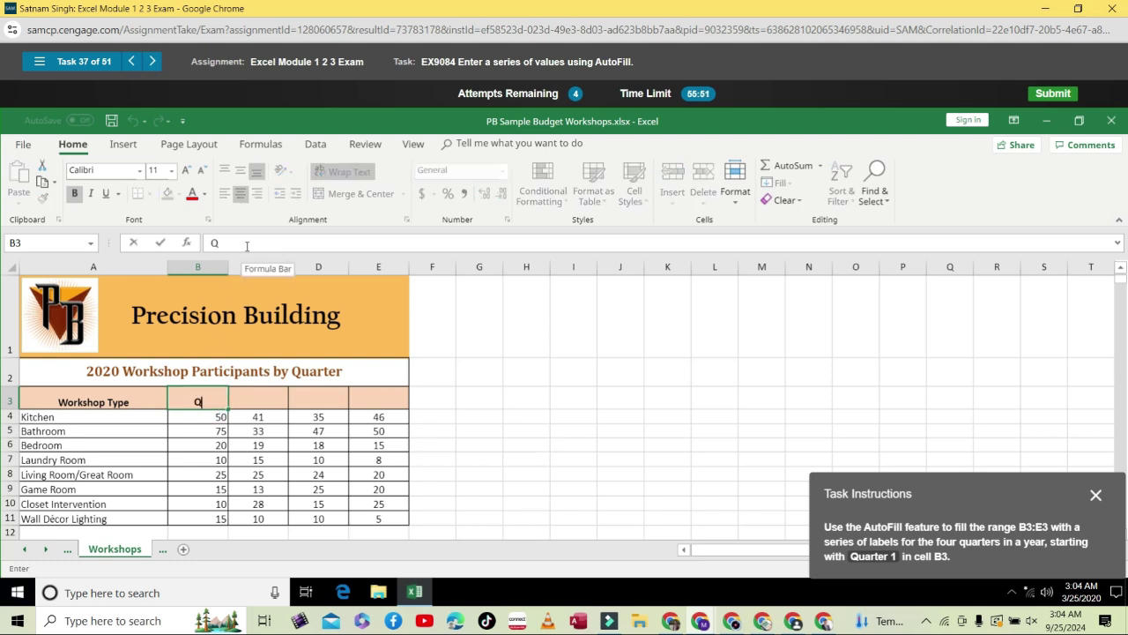
type("uarter")
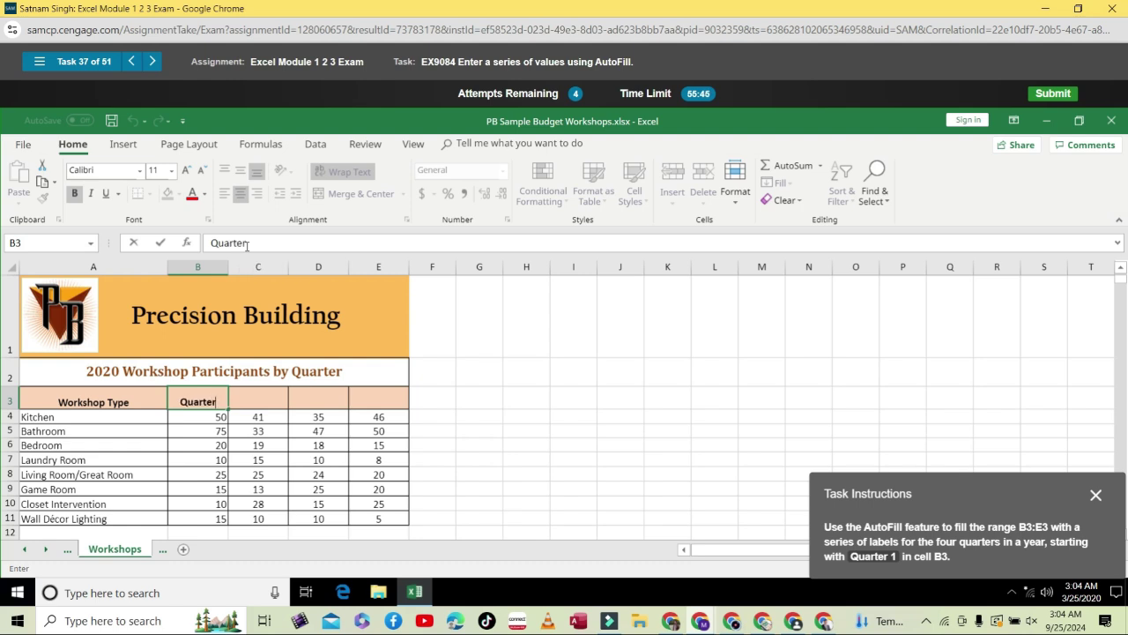
type(" 1")
key("Return")
left_click(214, 399)
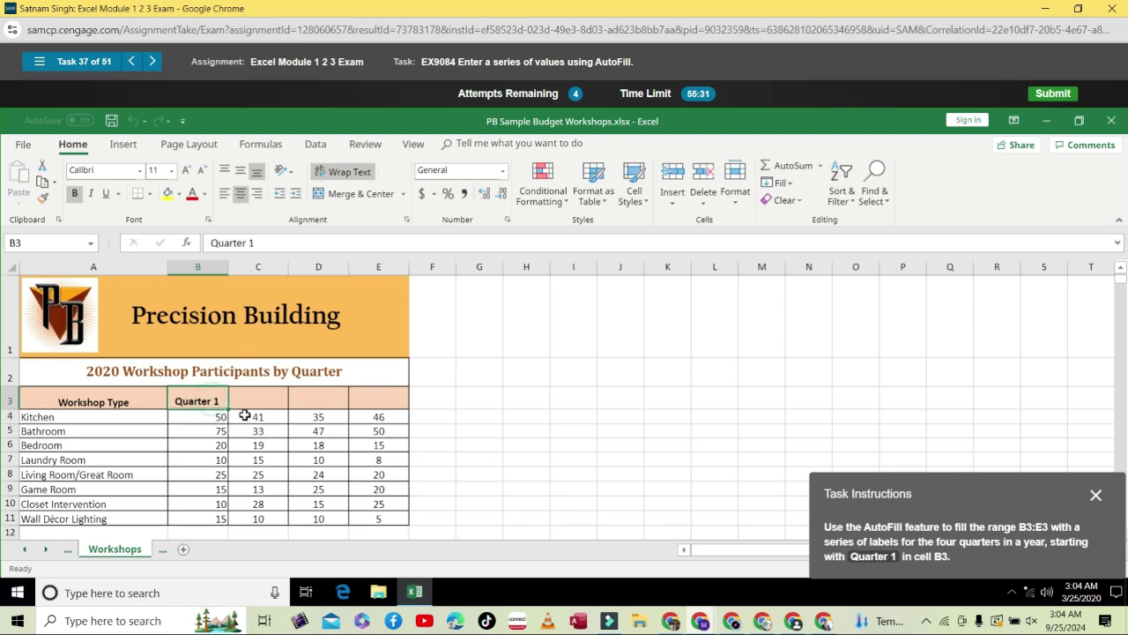
left_click_drag(228, 410, 391, 399)
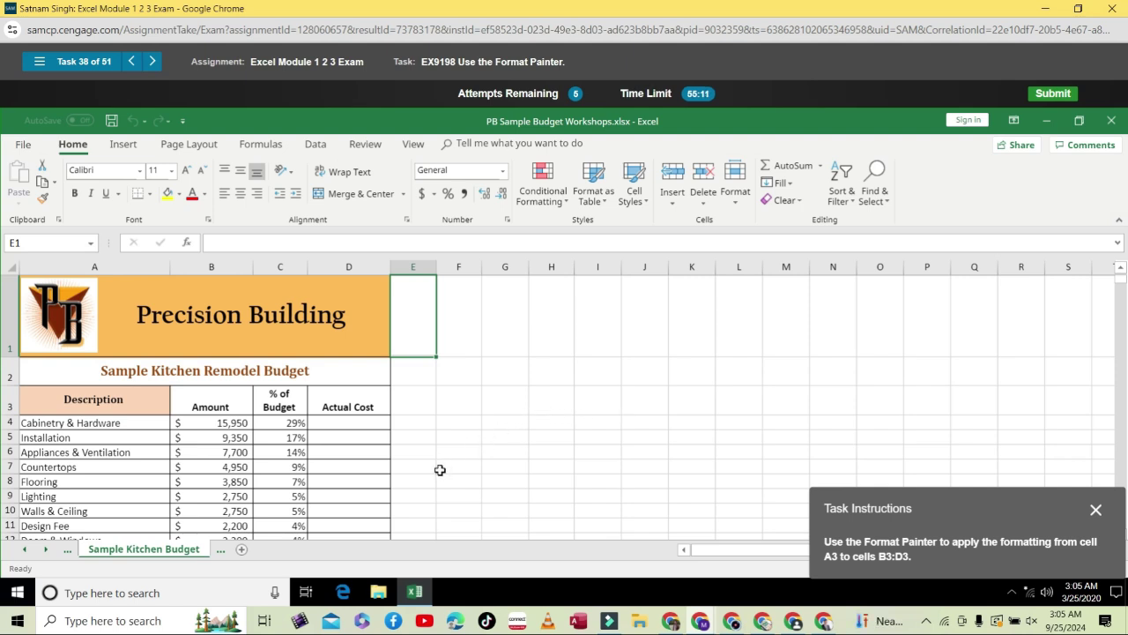
Copy the formatting of the Description heading in cell A3 to cells B3:D3 with the Format Painter.
left_click(67, 401)
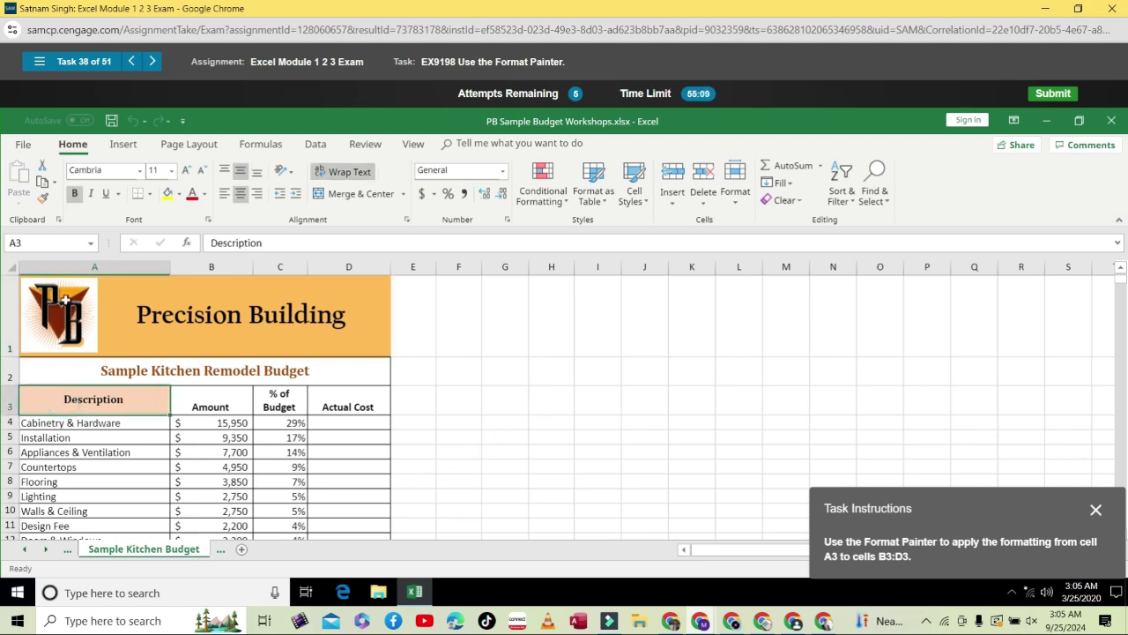
left_click(42, 197)
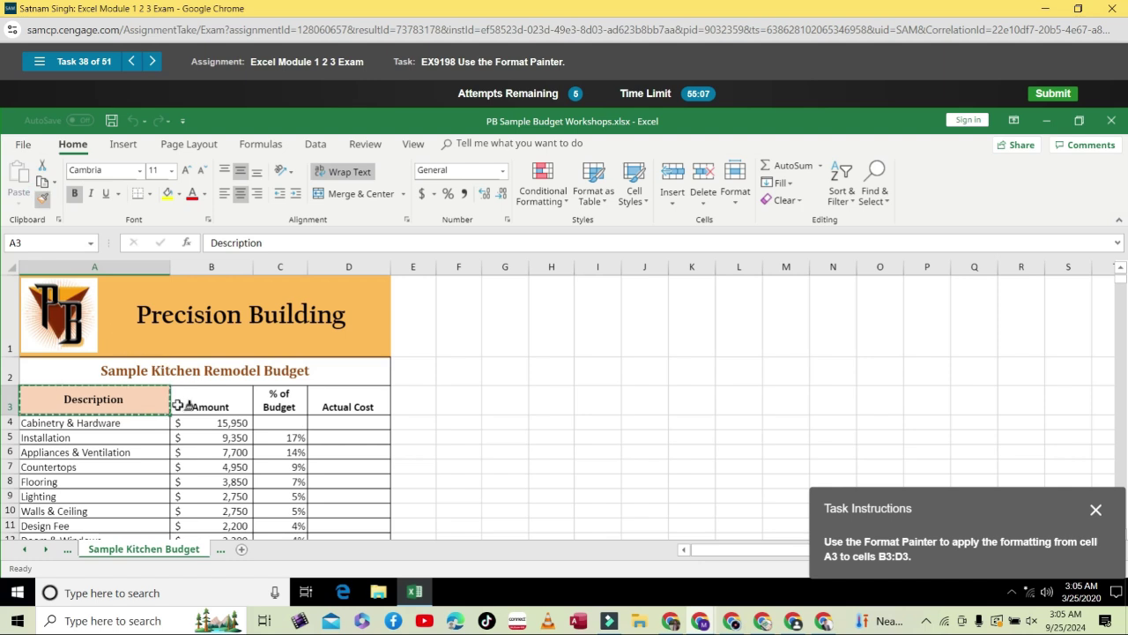
mouse_move(206, 403)
left_mouse_down()
mouse_move(335, 403)
mouse_move(350, 420)
left_mouse_up()
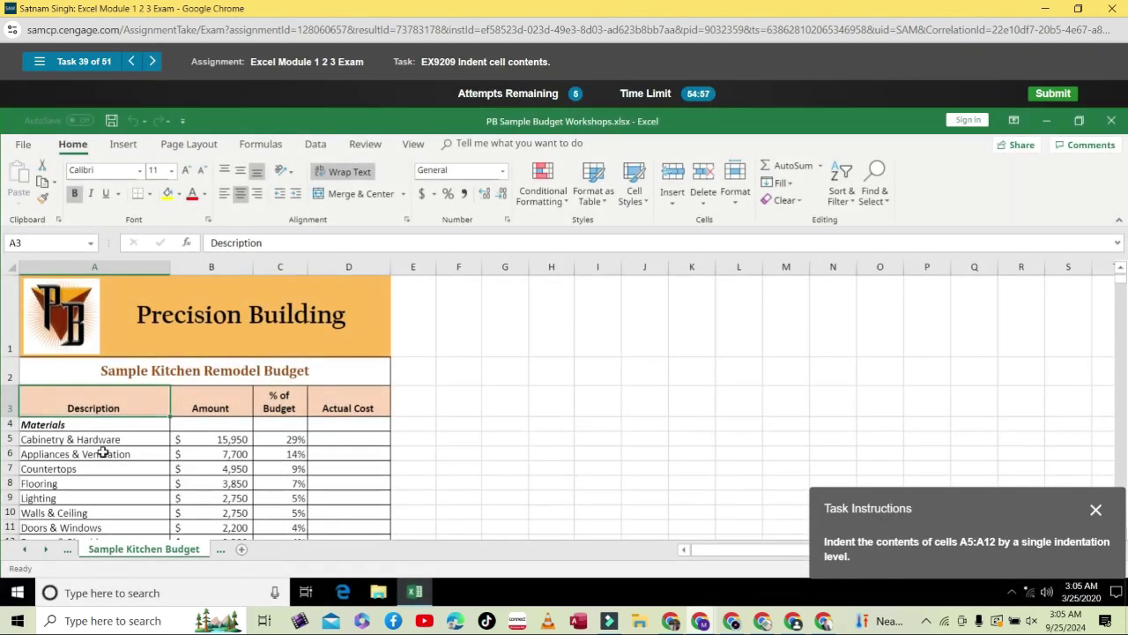
Indent the contents of cells A5:A12 by one level.
mouse_move(71, 441)
left_mouse_down()
mouse_move(64, 551)
mouse_move(71, 431)
left_mouse_up()
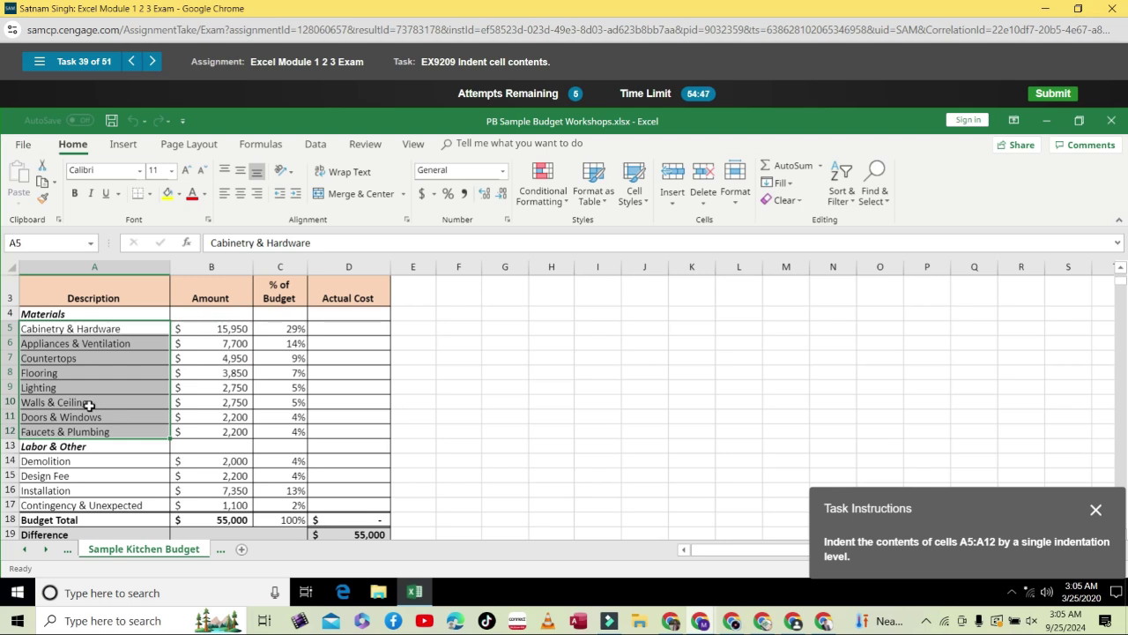
left_click(297, 196)
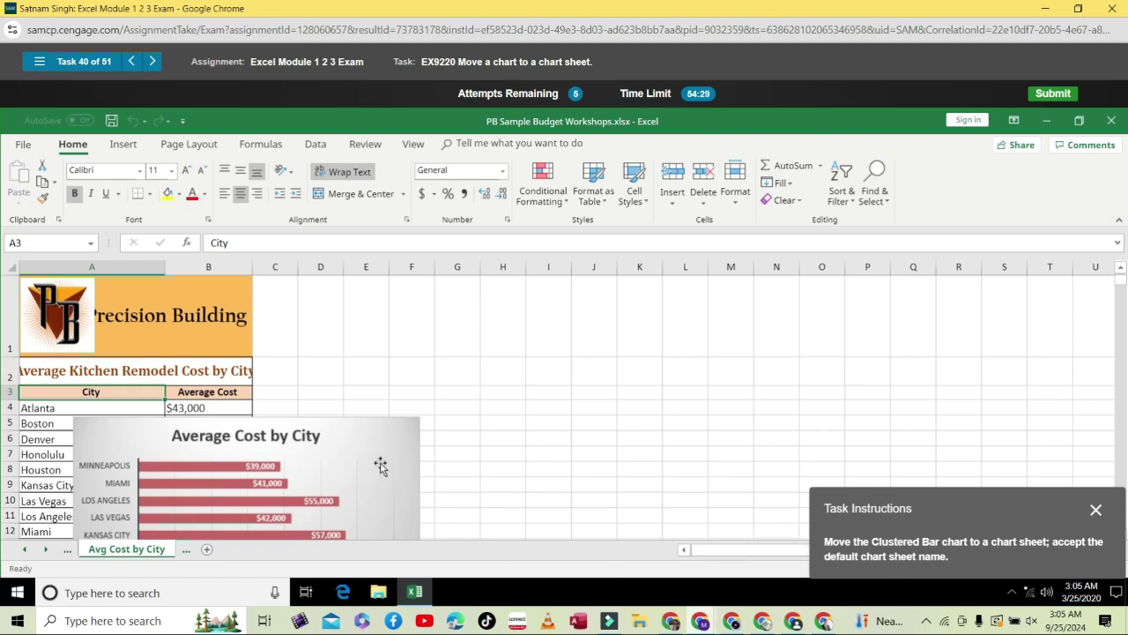
Try to move the Average Cost by City bar chart with the placement left as an object in Avg Cost by City, and retry the task.
left_click(352, 424)
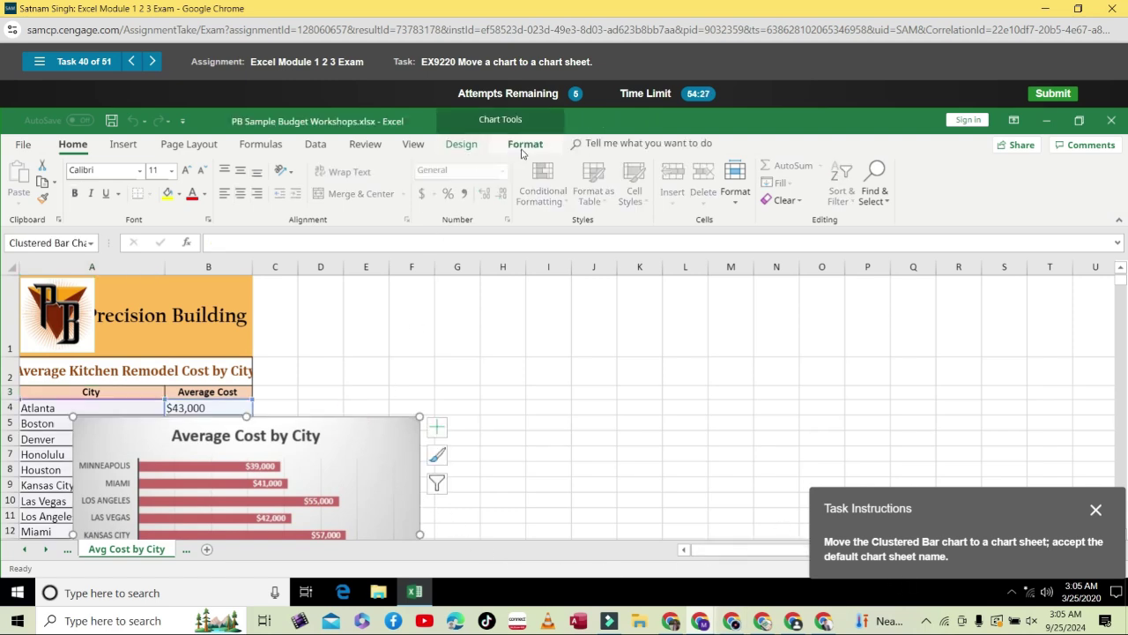
left_click(524, 146)
left_click(463, 145)
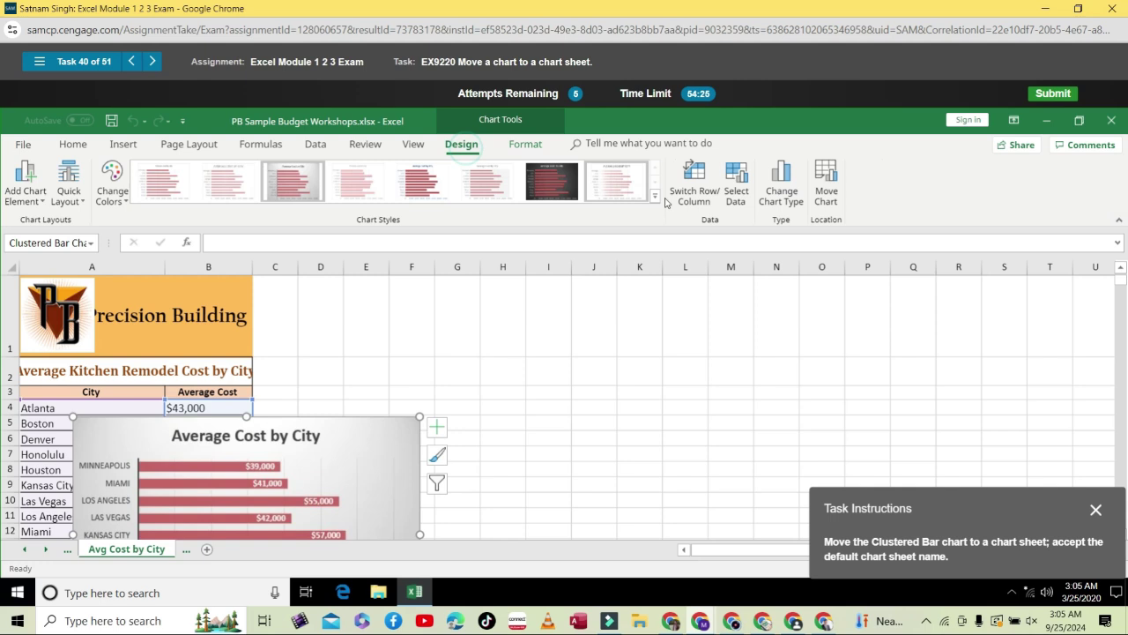
left_click(827, 183)
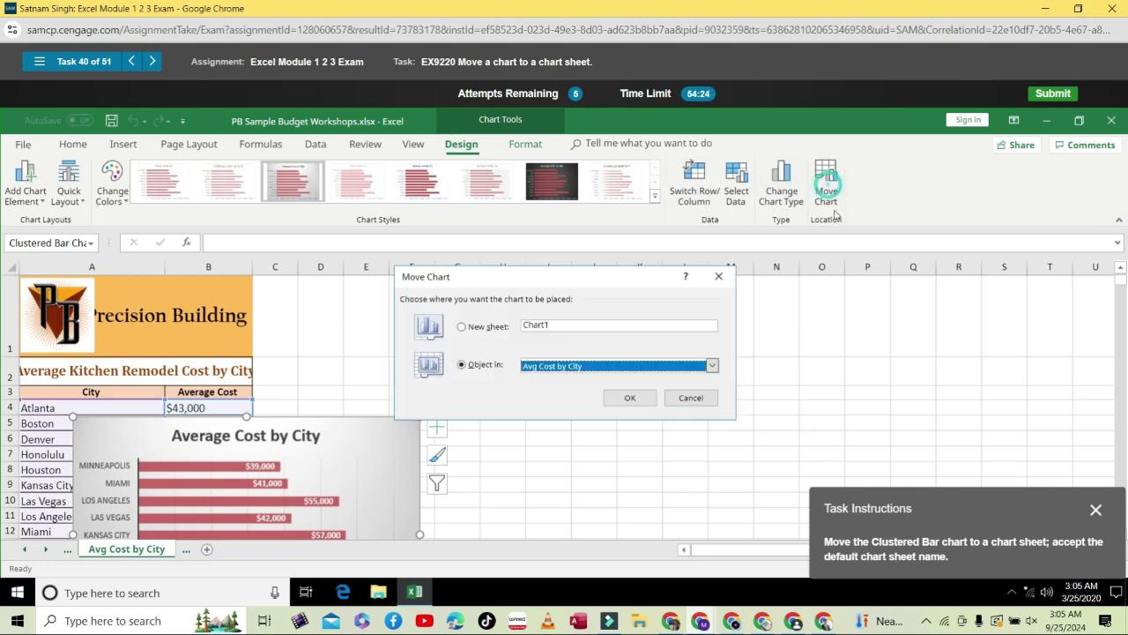
left_click(711, 367)
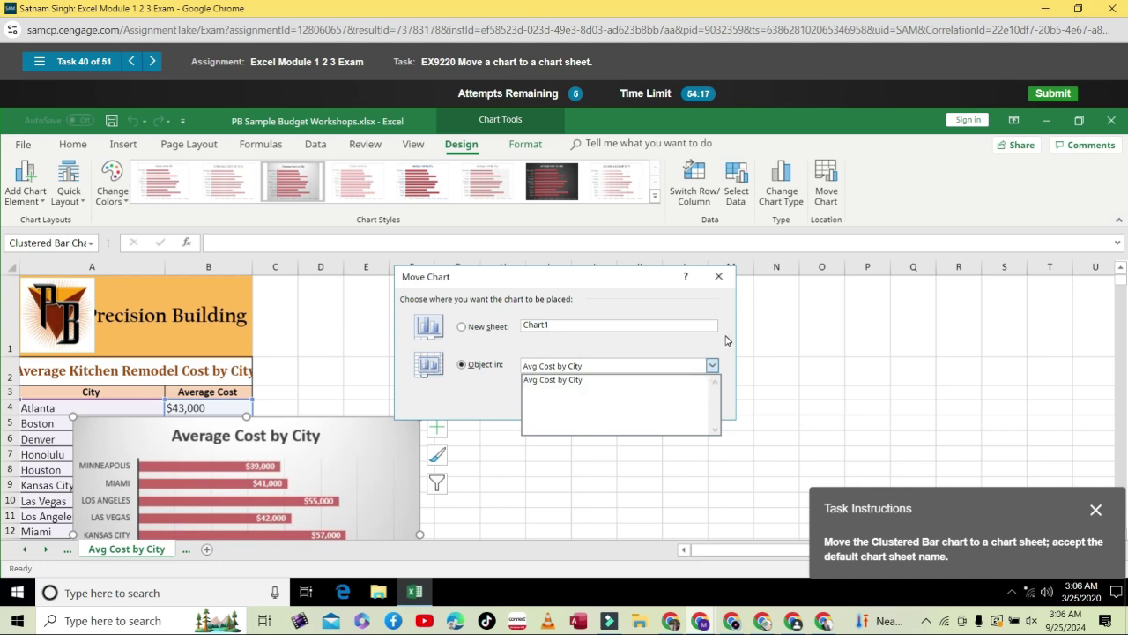
left_click(727, 339)
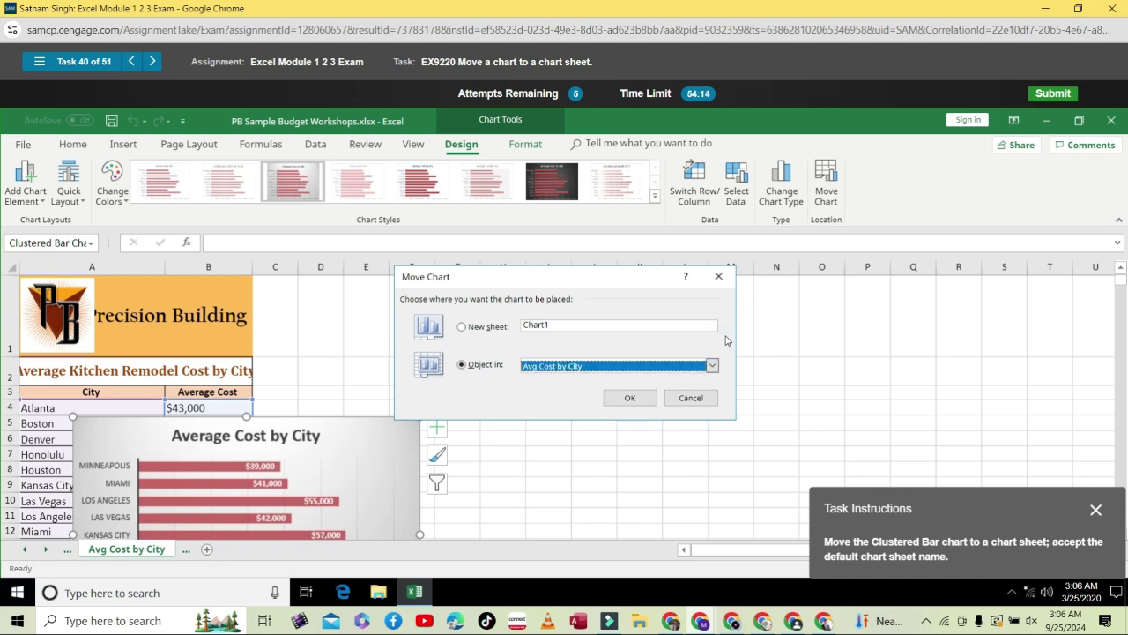
left_click(711, 368)
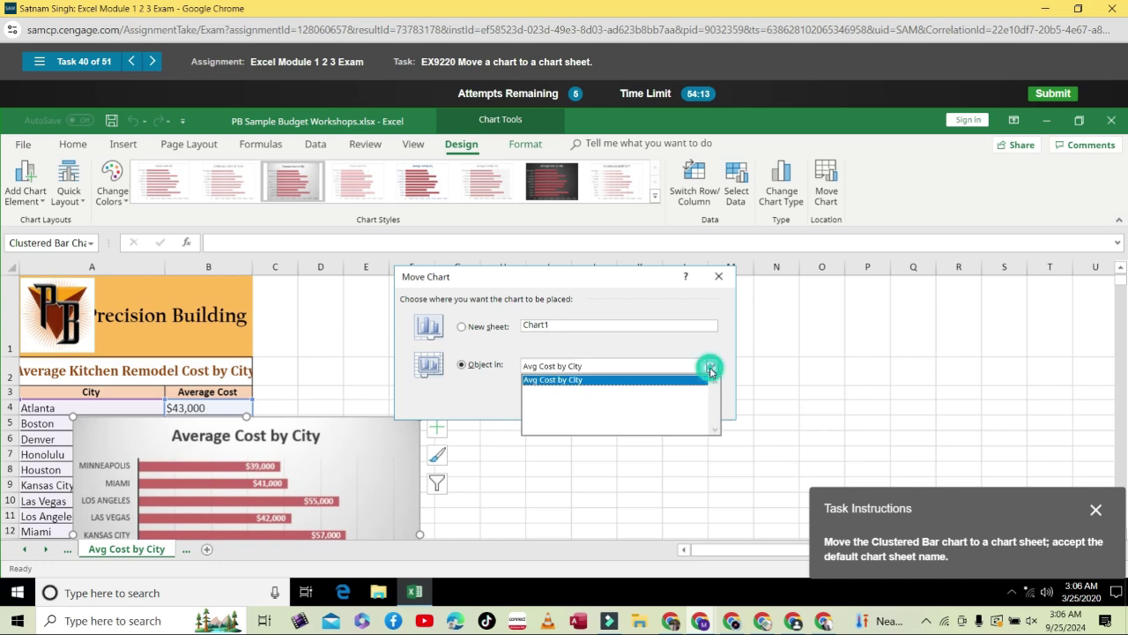
left_click(712, 369)
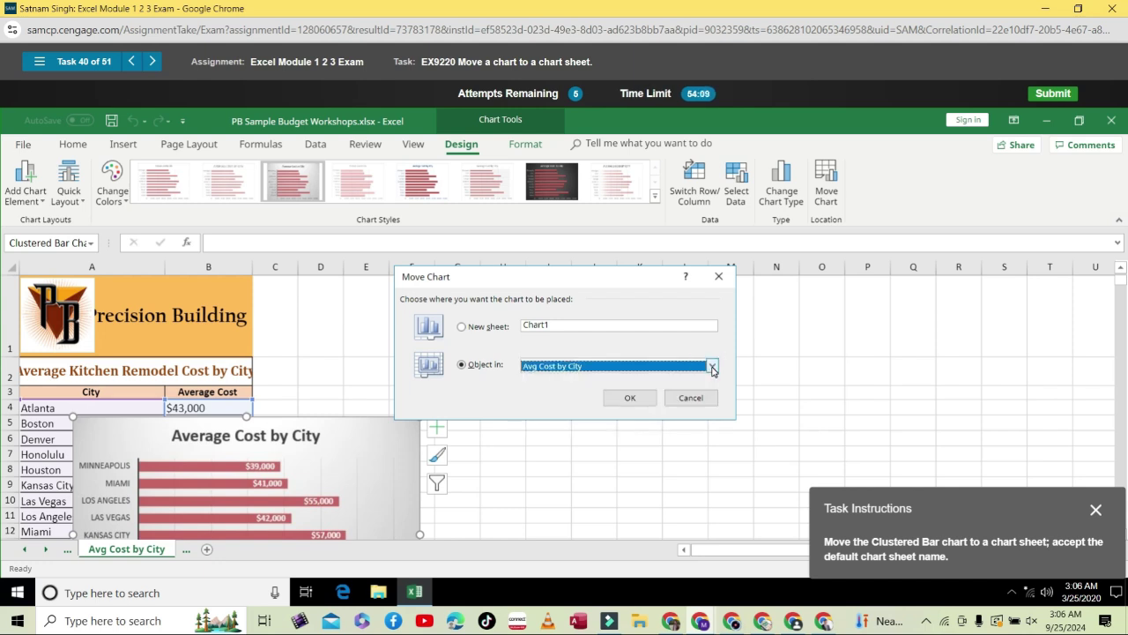
left_click(470, 332)
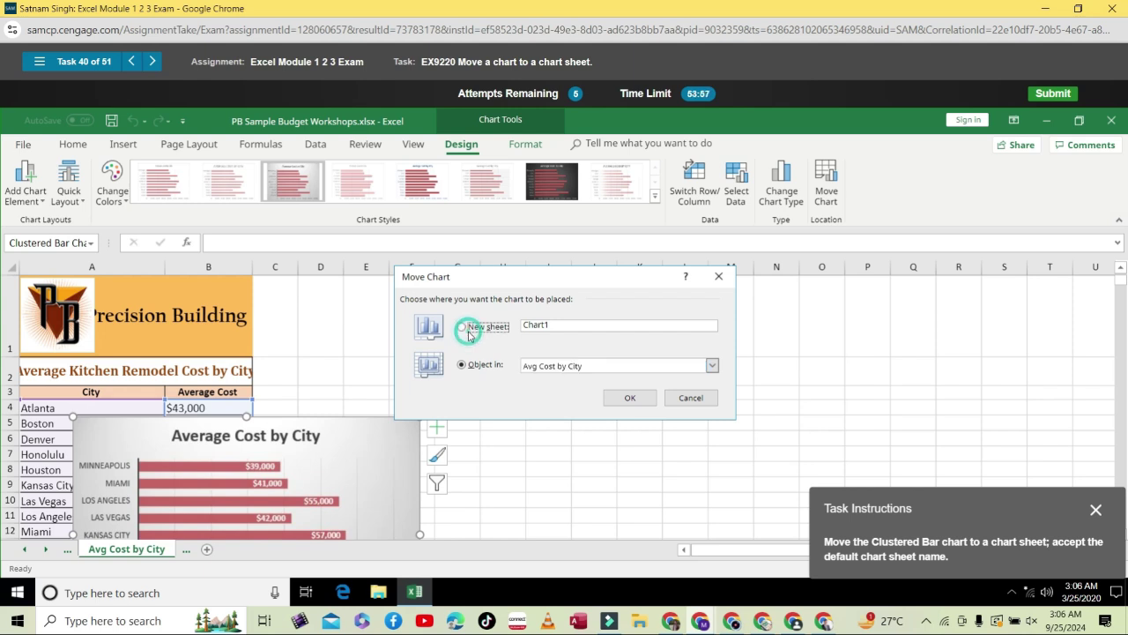
left_click(629, 399)
left_click(627, 316)
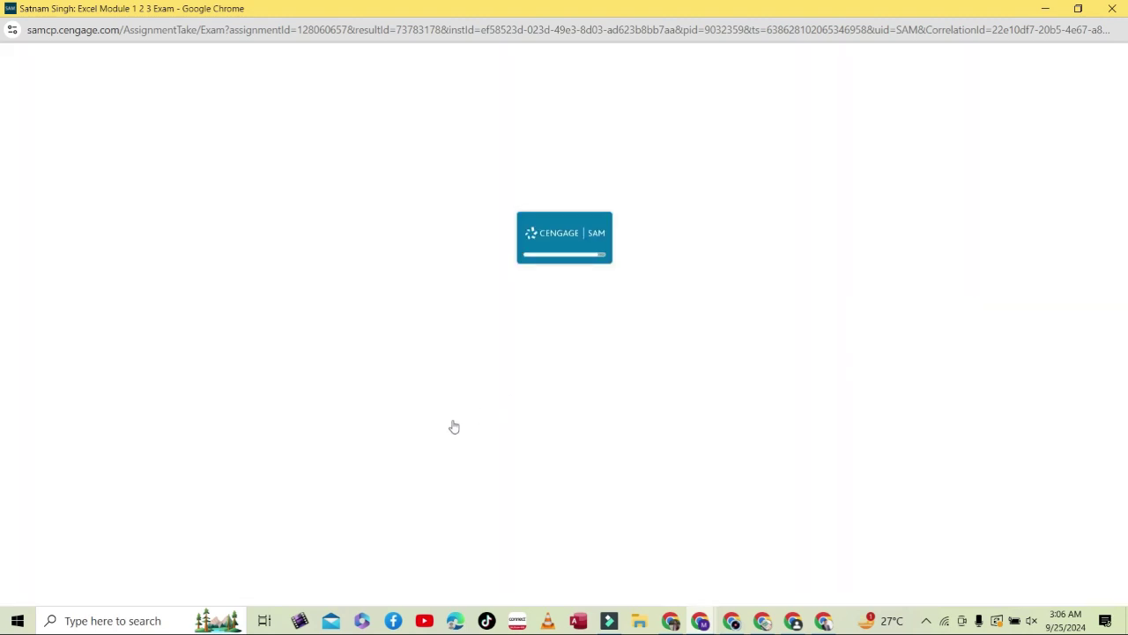
Move the Average Cost by City clustered bar chart to a new chart sheet, keeping the default name Chart1.
left_click(380, 449)
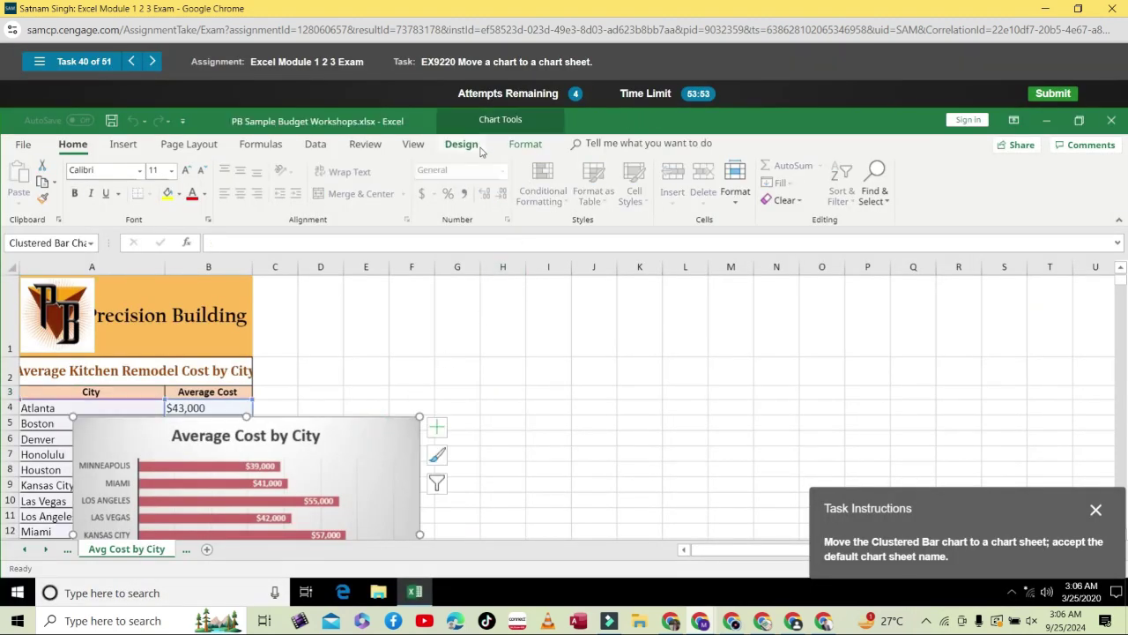
left_click(467, 145)
left_click(826, 186)
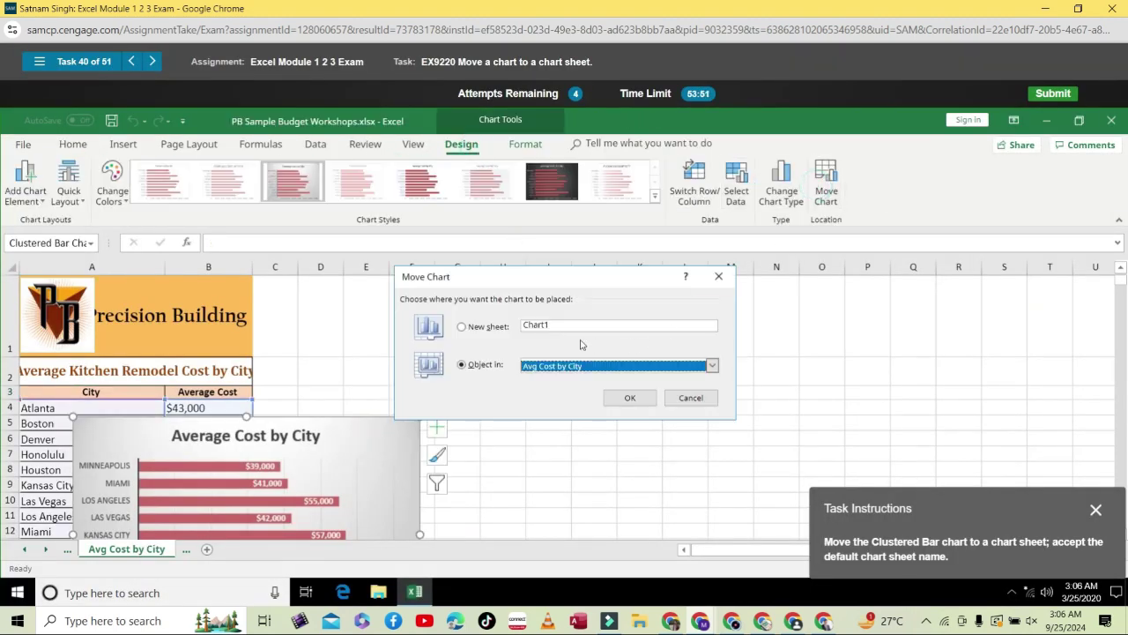
left_click(462, 327)
left_click(646, 398)
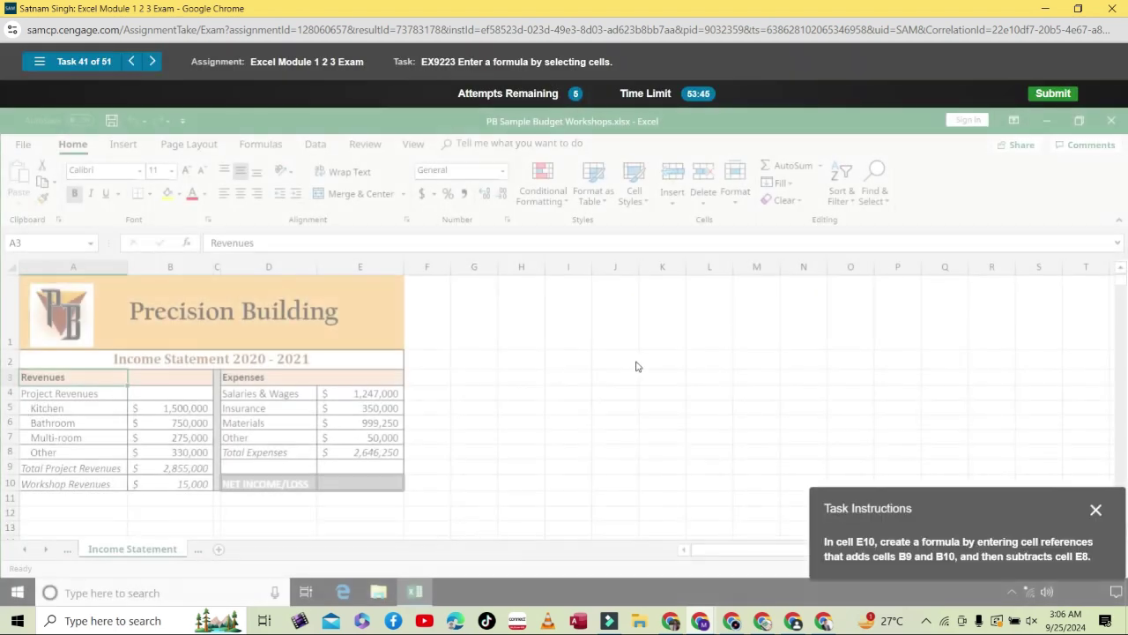
Begin the NET INCOME/LOSS formula in cell E10 with =(B9.
left_click(357, 485)
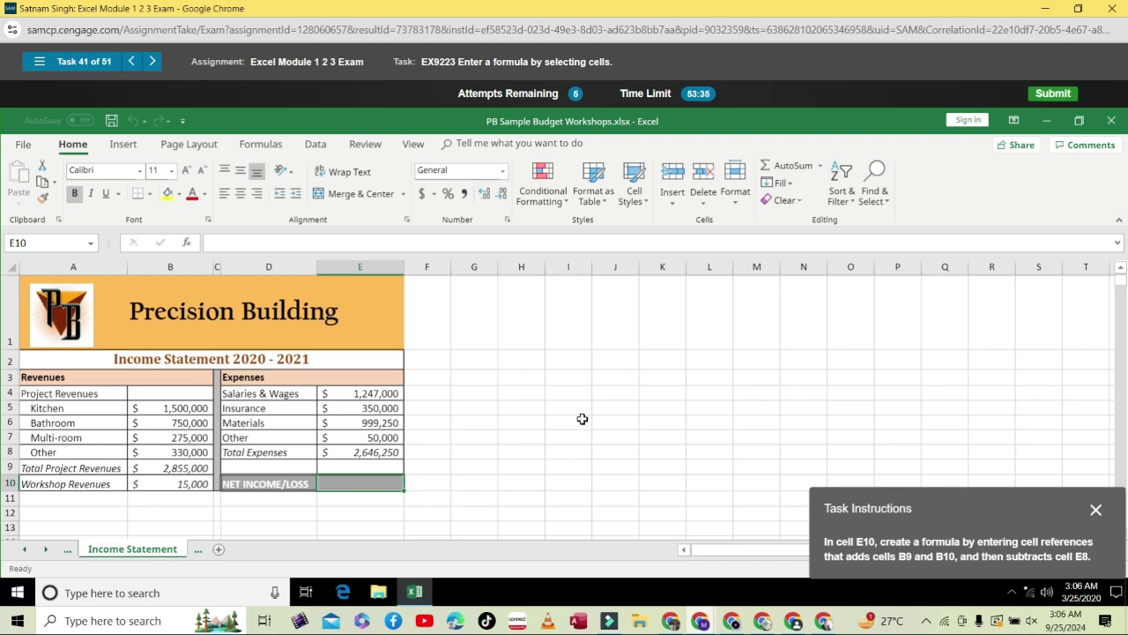
left_click(325, 242)
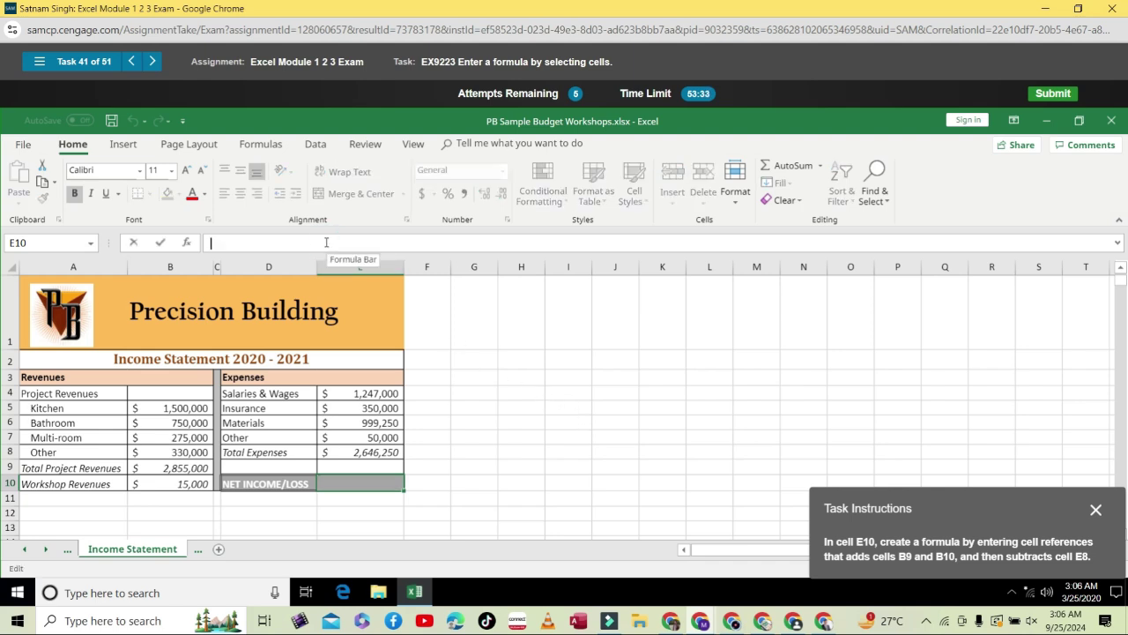
type("=")
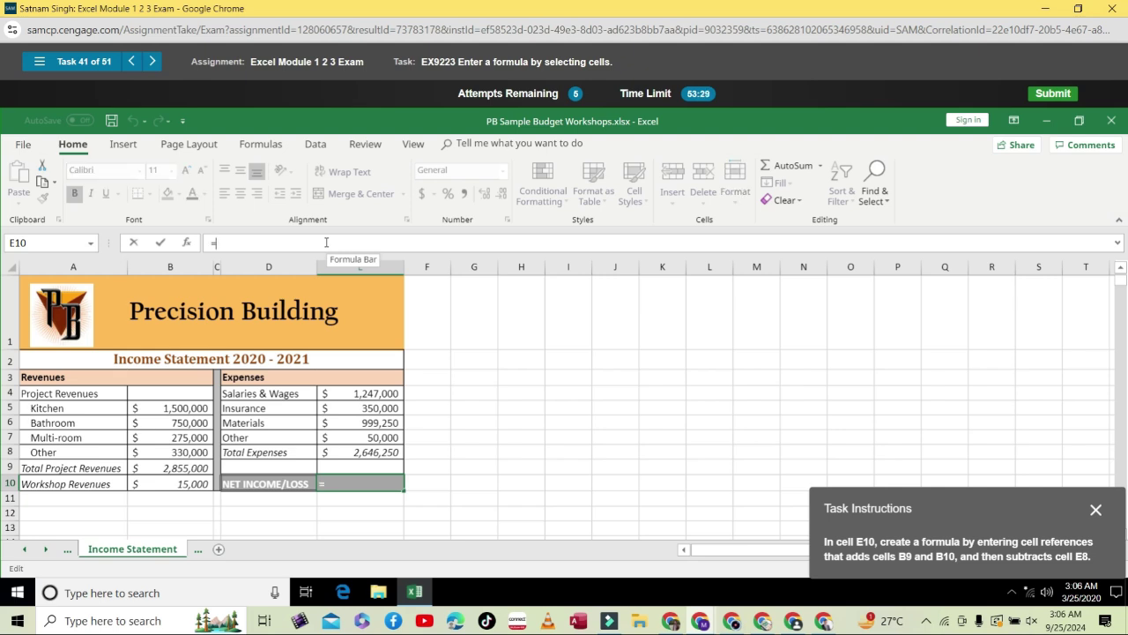
type("(B9")
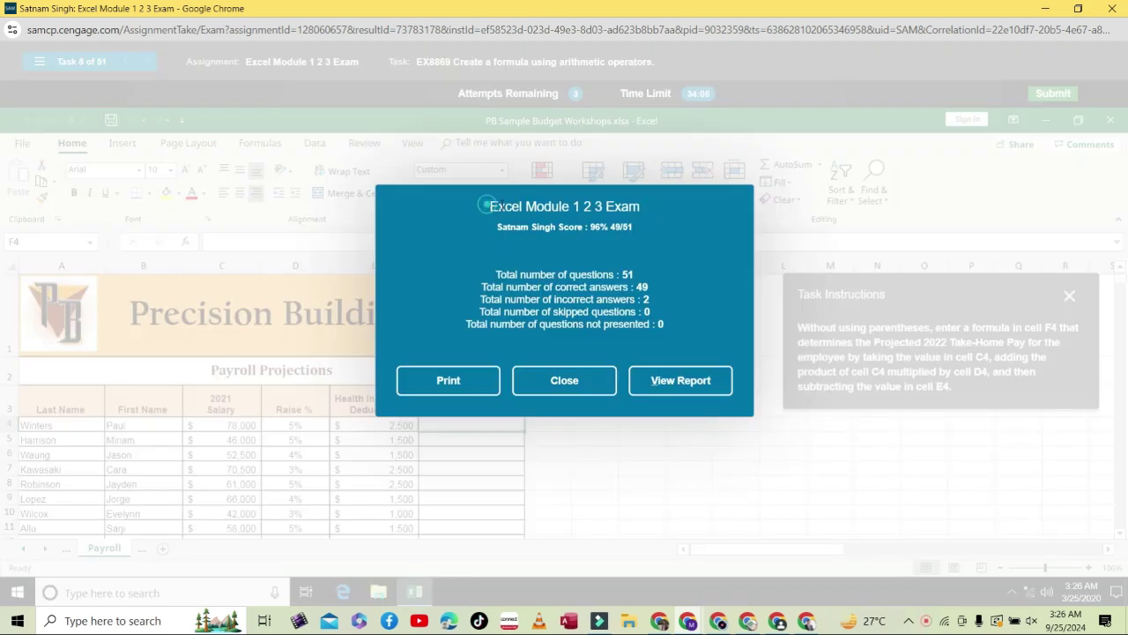
Examine the exam result summary, including the score and the numbers of correct, incorrect and skipped questions.
left_click_drag(486, 204, 650, 208)
left_click(649, 208)
left_click_drag(492, 227, 637, 232)
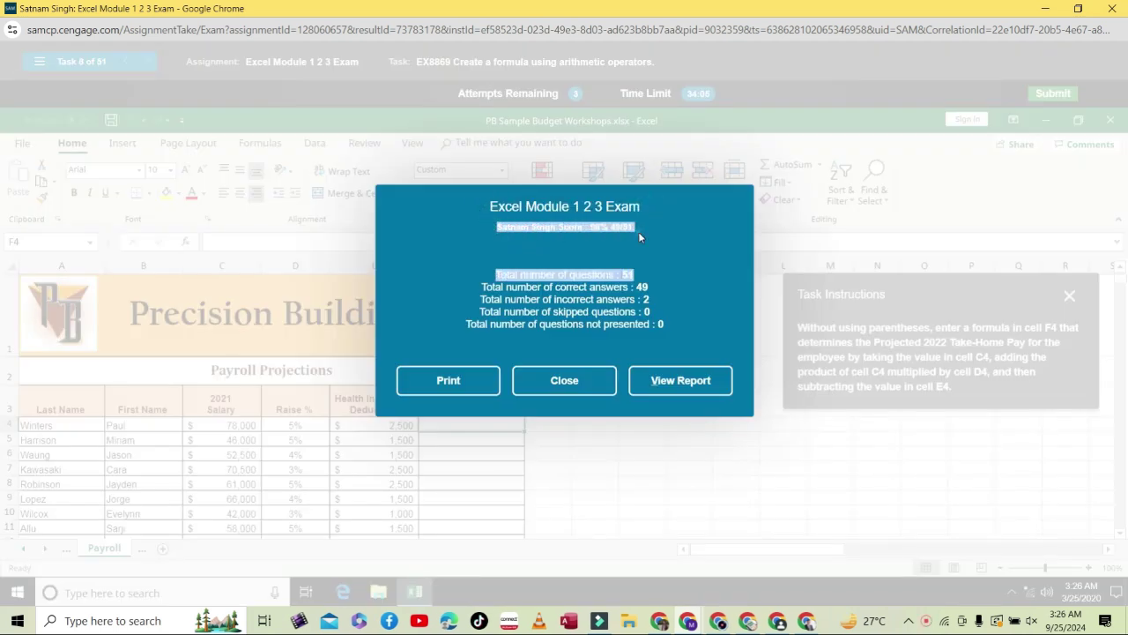
left_click(640, 232)
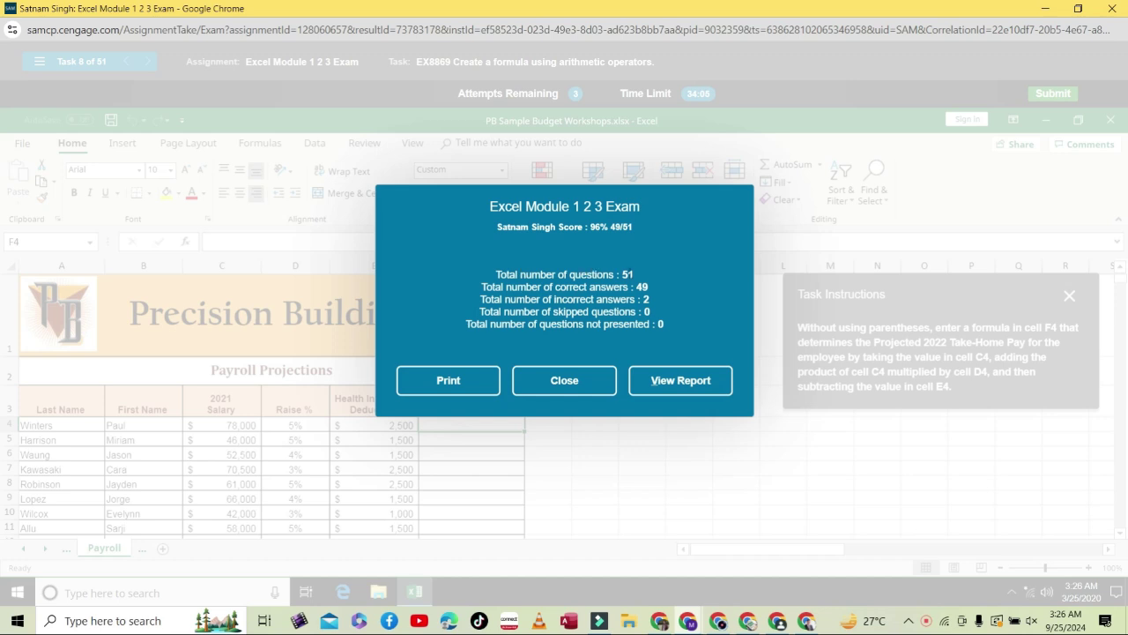
left_click_drag(638, 276, 496, 282)
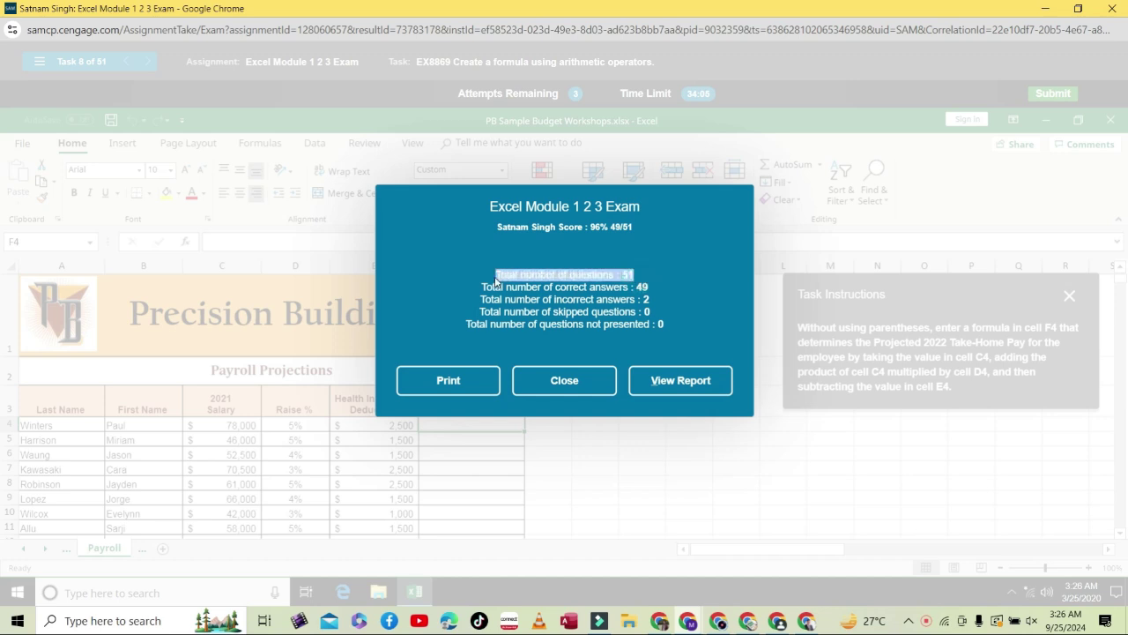
left_click(642, 284)
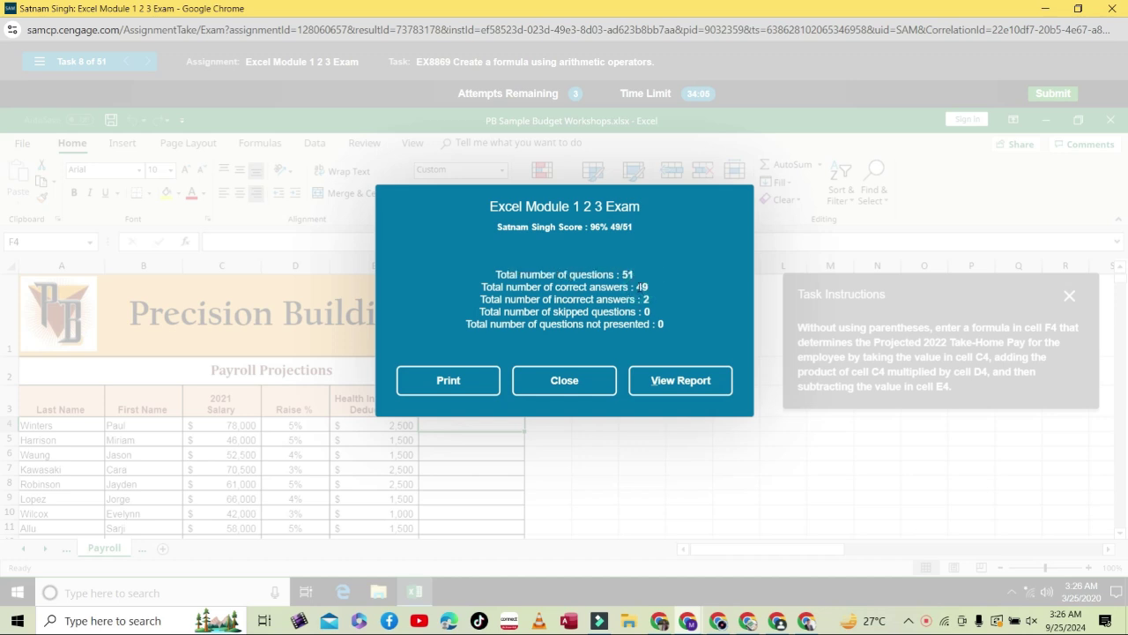
left_click(641, 285)
left_click(651, 285)
left_click_drag(476, 300, 680, 298)
left_click(647, 326)
Open the exam report in a maximized window and check the assignment name and score.
left_click(671, 387)
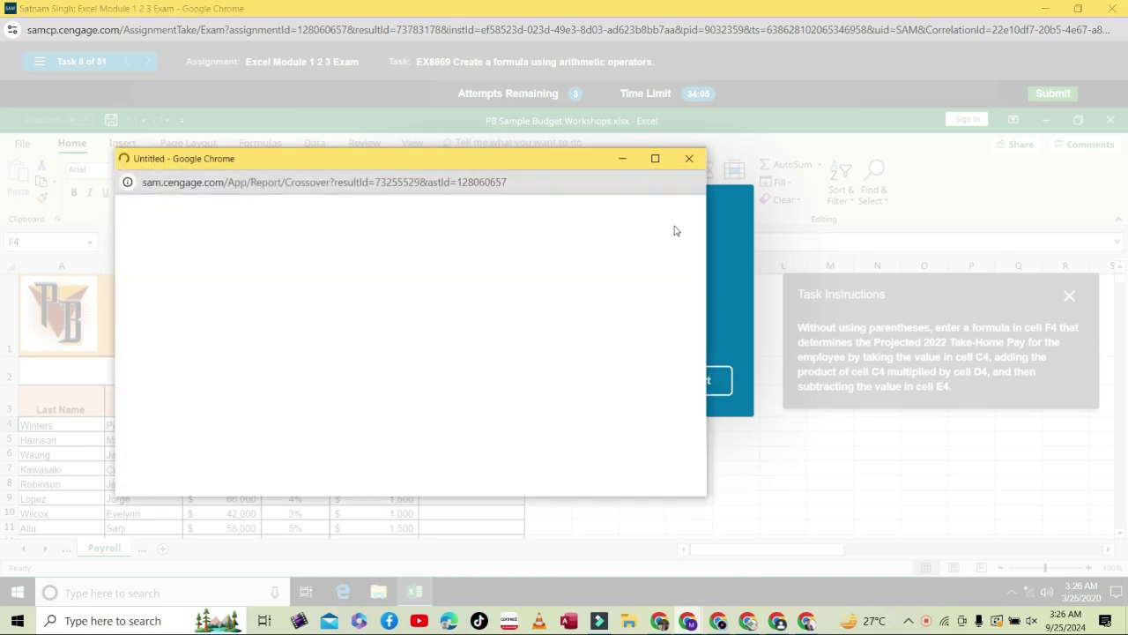
left_click(654, 160)
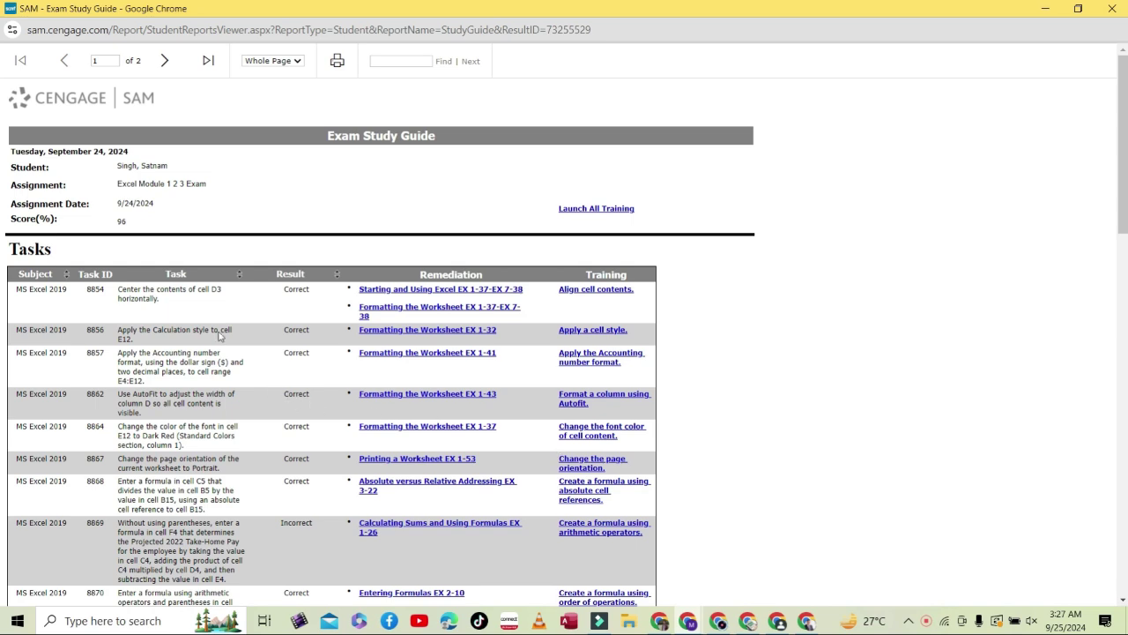
left_click_drag(113, 185, 210, 192)
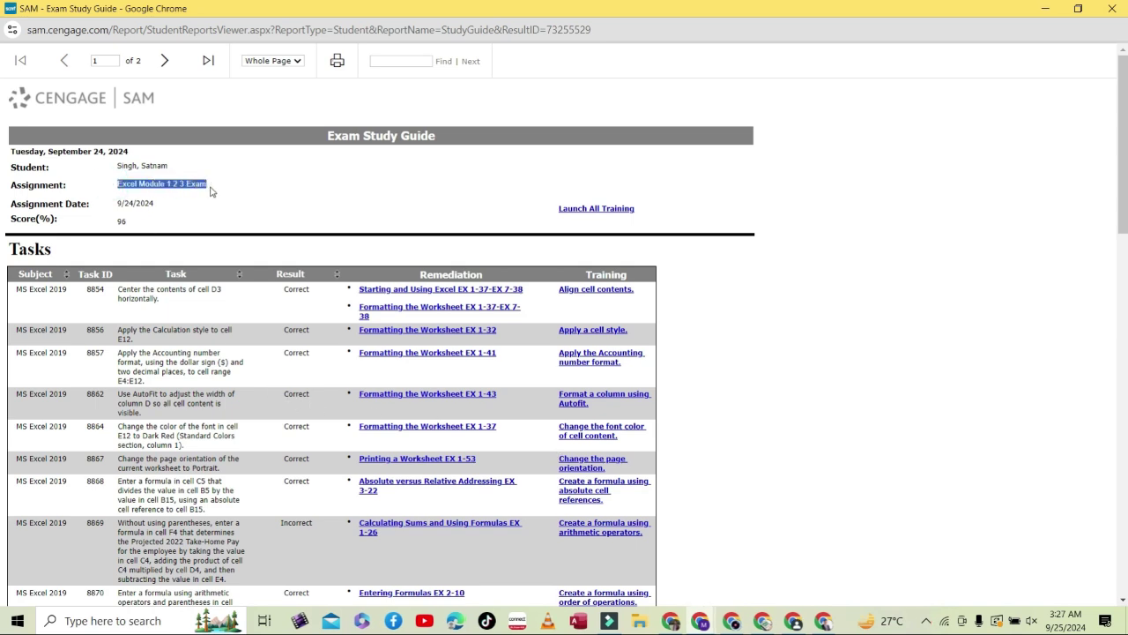
double_click(120, 221)
left_click(153, 225)
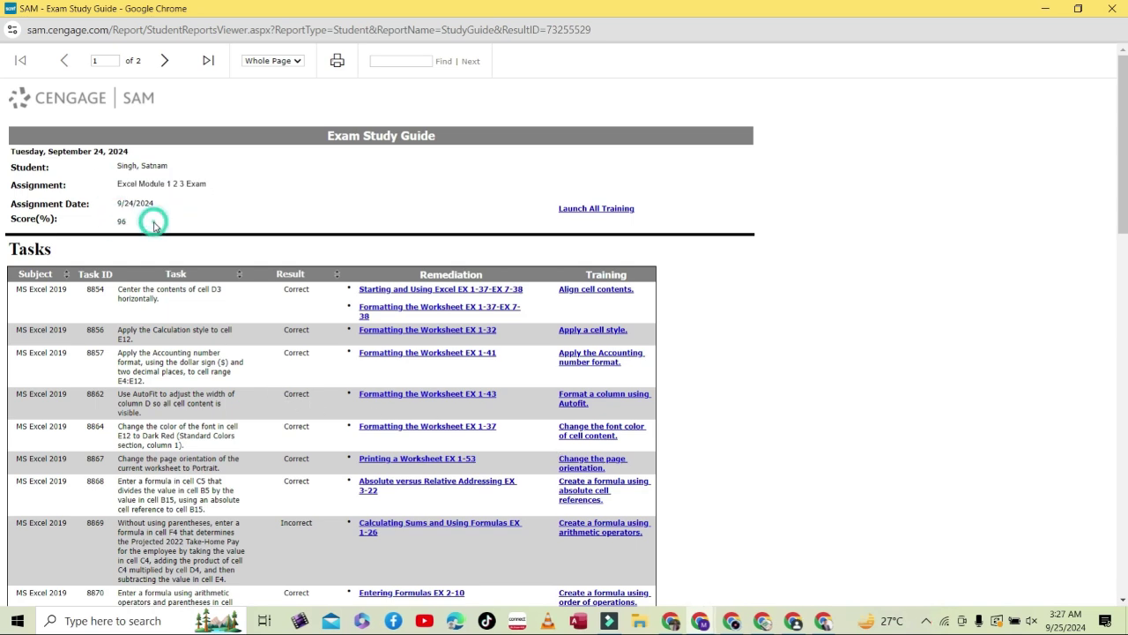
Review the result of each task in the Exam Study Guide, looking for tasks marked Incorrect.
scroll(304, 324, "down", 1)
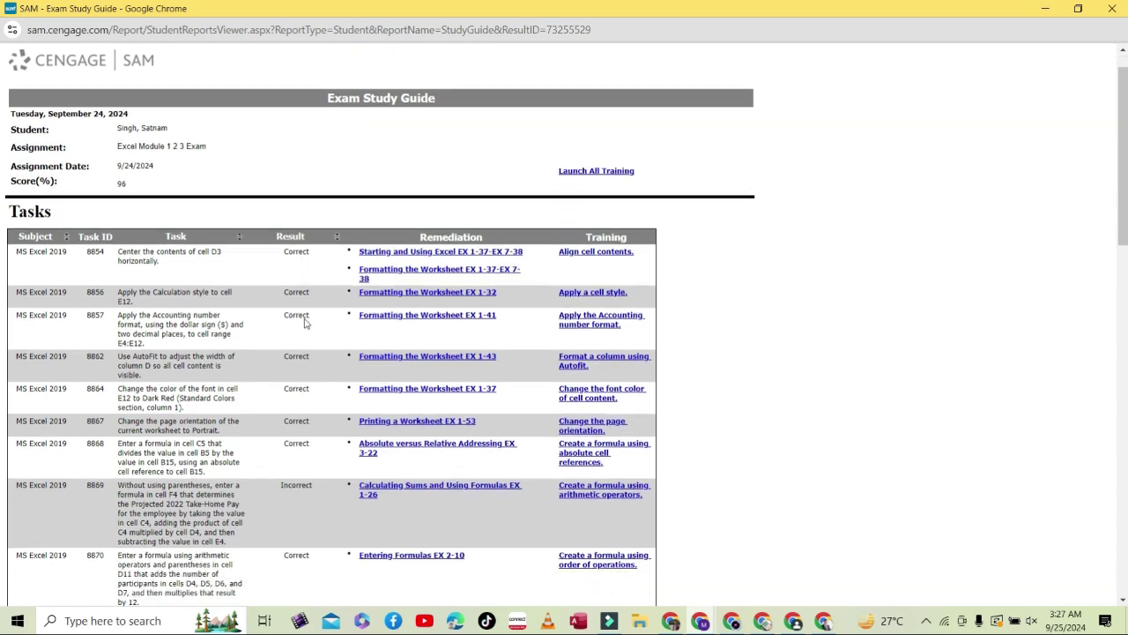
scroll(304, 353, "down", 4)
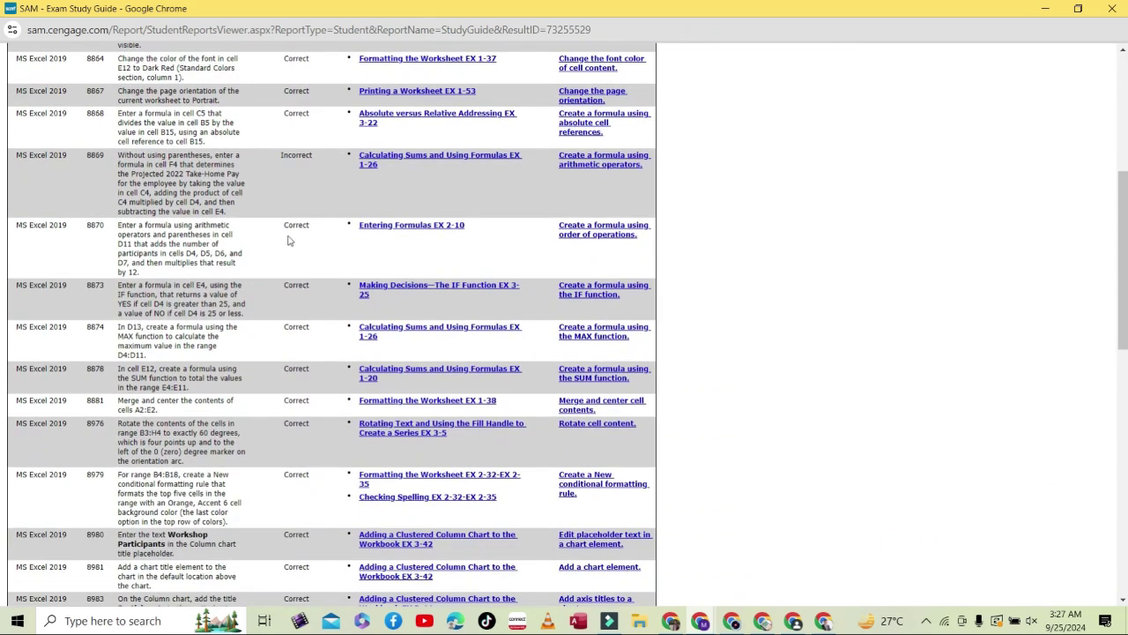
double_click(281, 157)
scroll(299, 225, "down", 1)
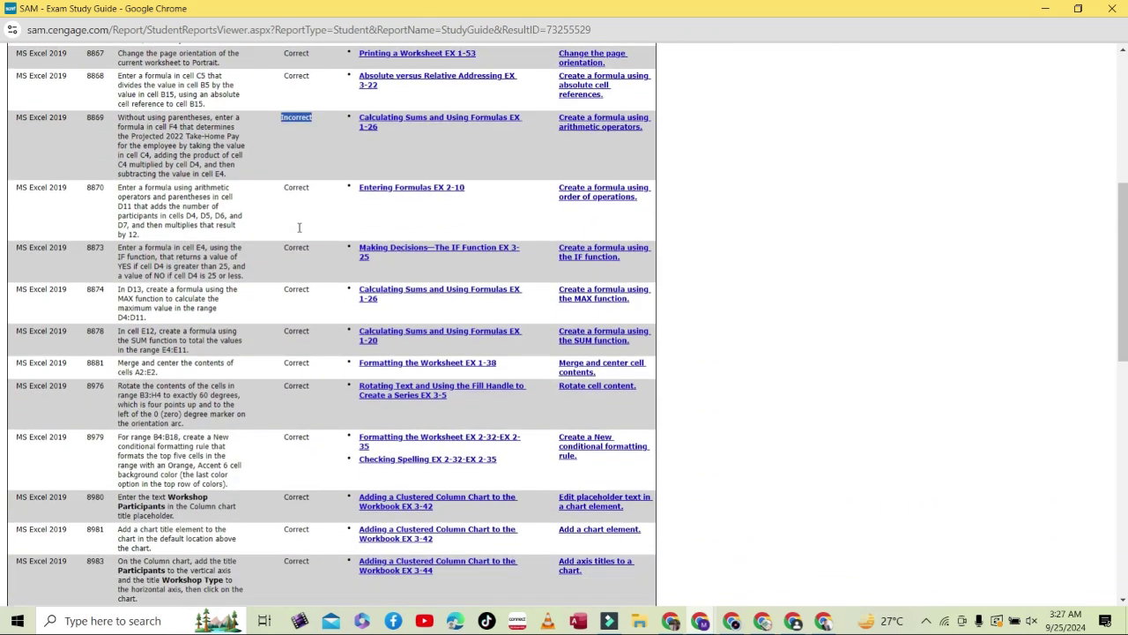
scroll(300, 229, "down", 8)
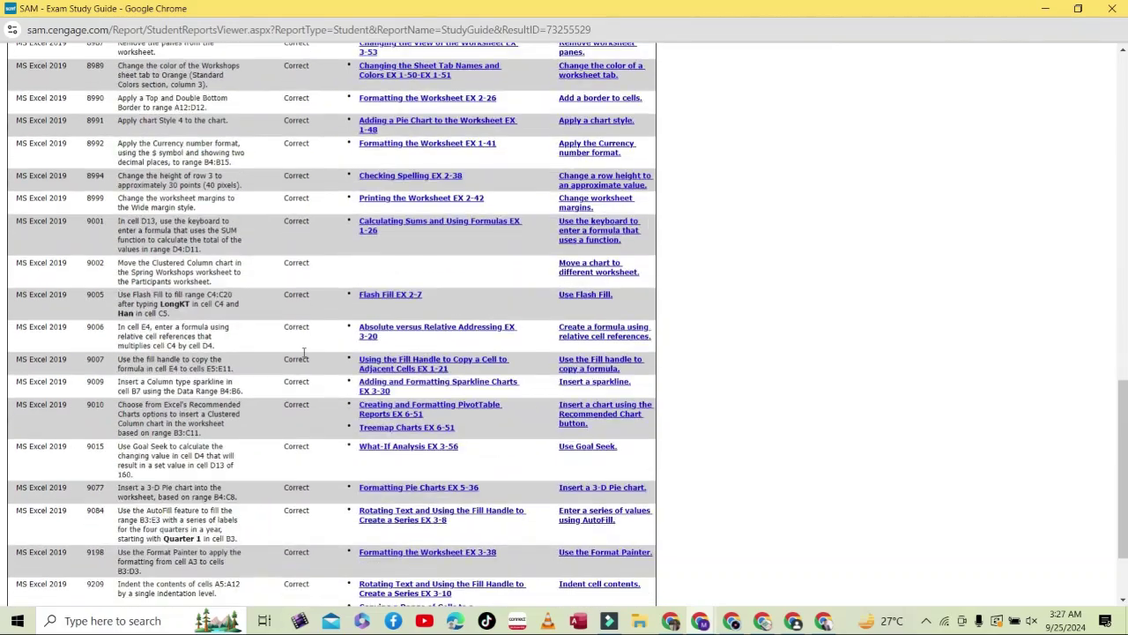
scroll(305, 356, "down", 2)
scroll(303, 360, "up", 12)
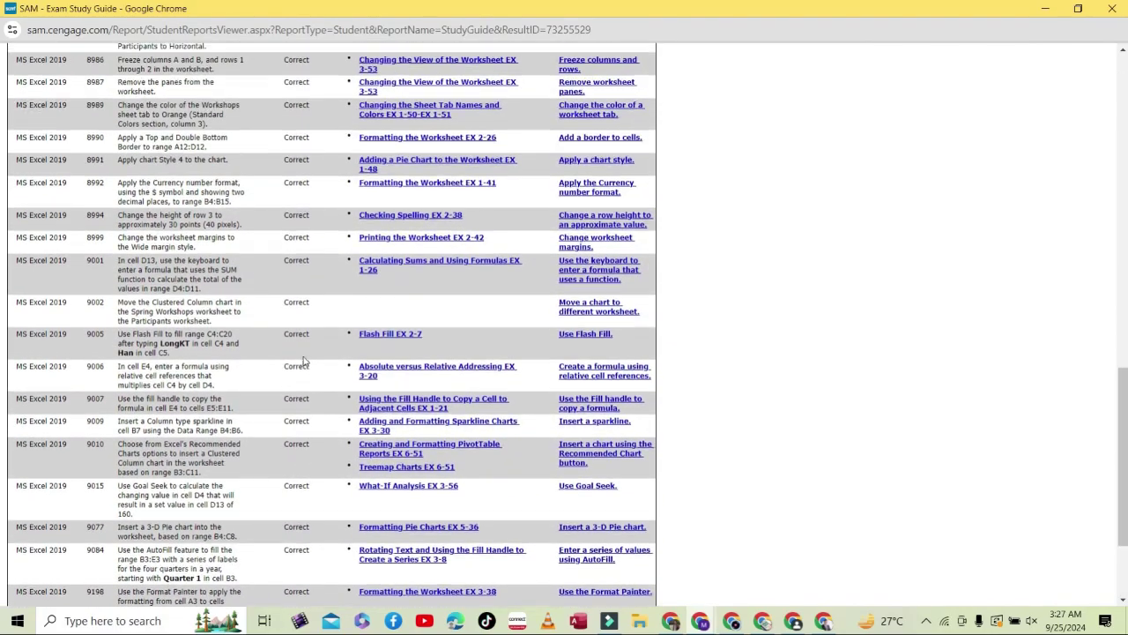
scroll(303, 359, "up", 3)
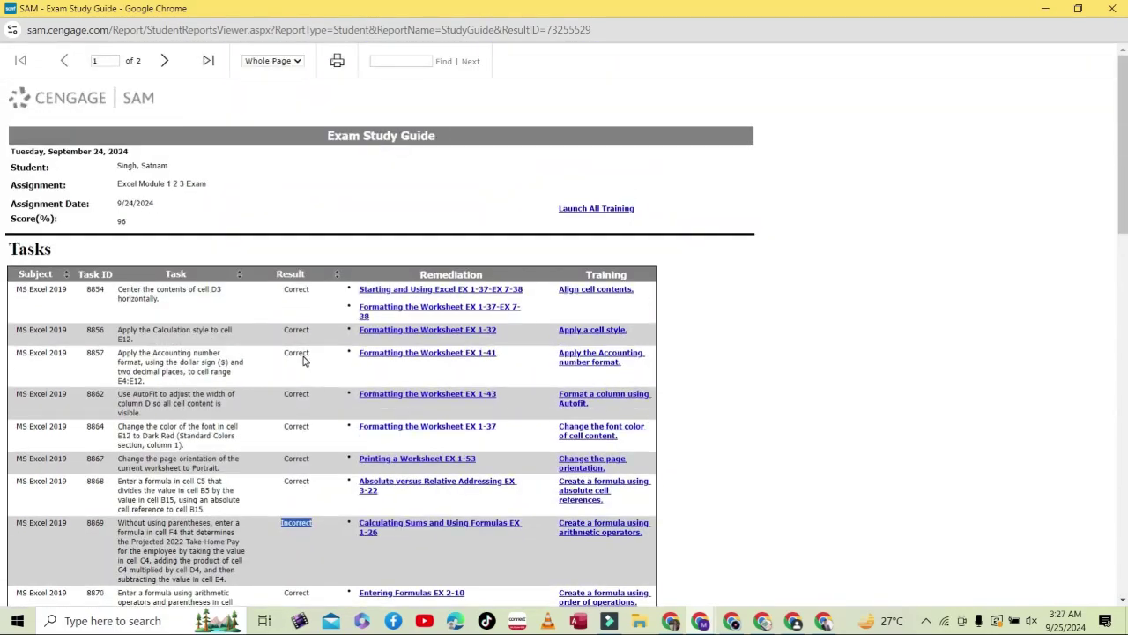
scroll(304, 356, "down", 7)
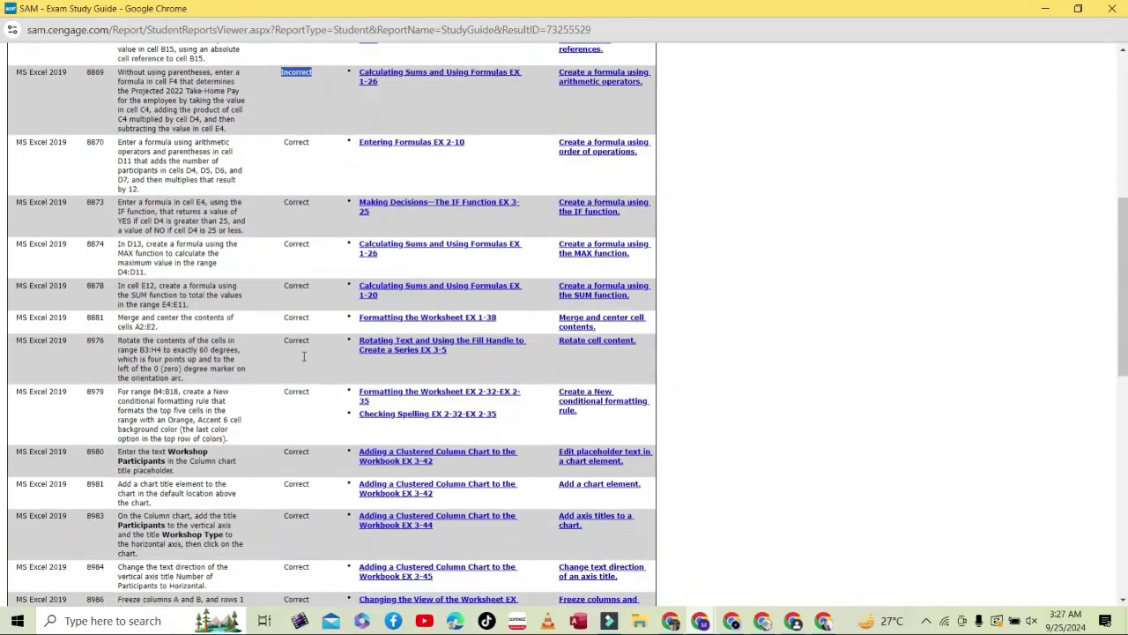
scroll(304, 356, "down", 6)
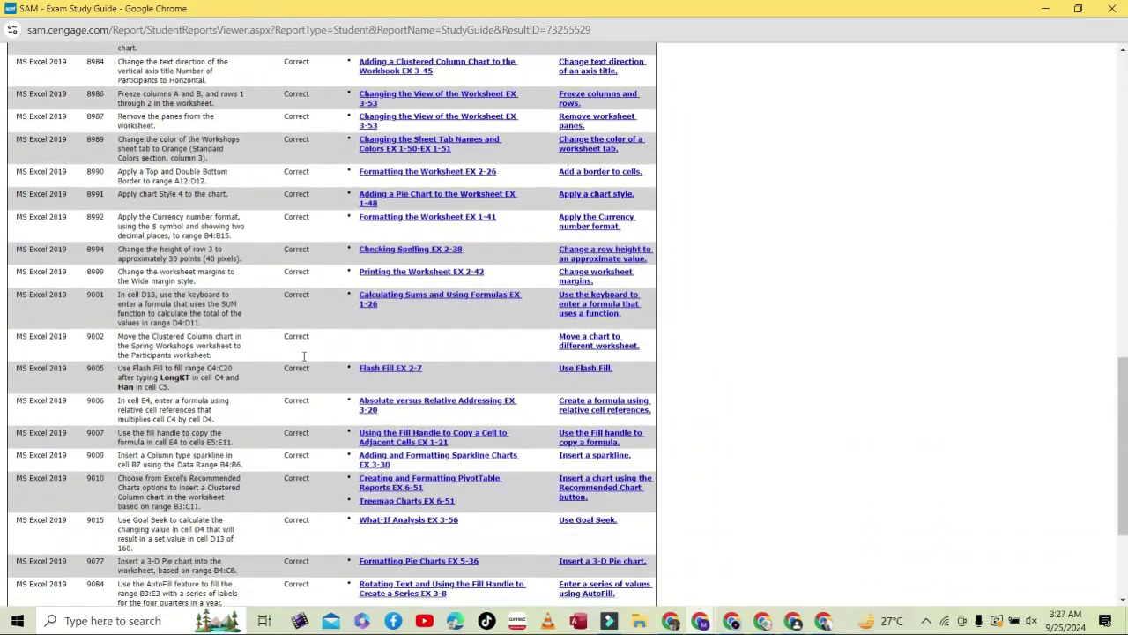
scroll(303, 360, "down", 1)
scroll(304, 360, "up", 13)
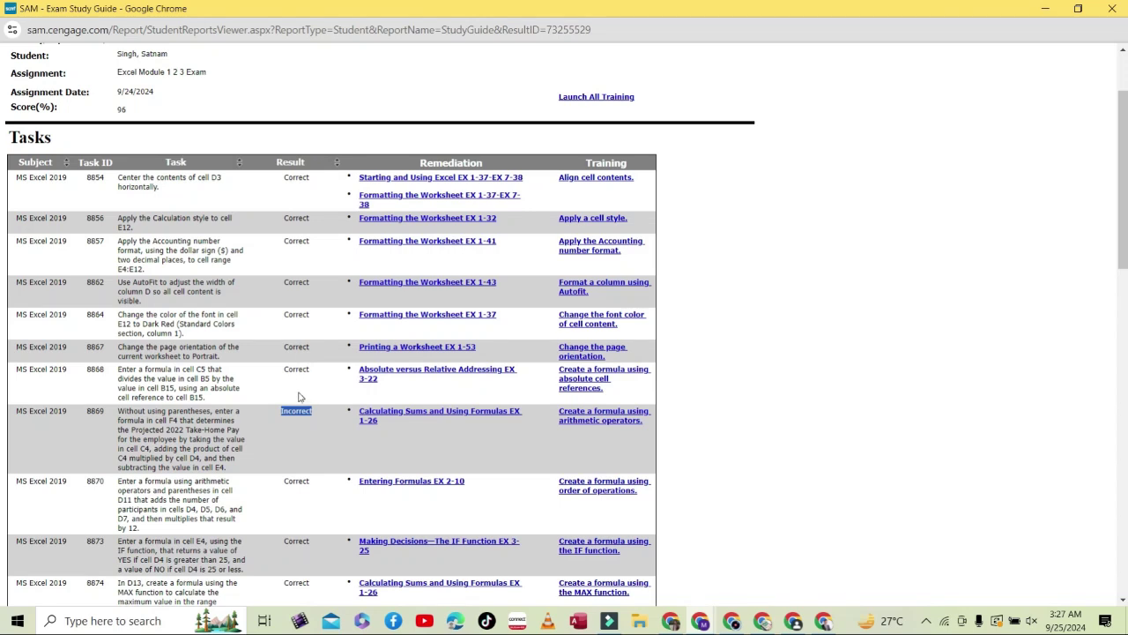
Check the exam's entry in the SAM activity list and minimize that window to return to the Exam Study Guide.
key("ctrl+w")
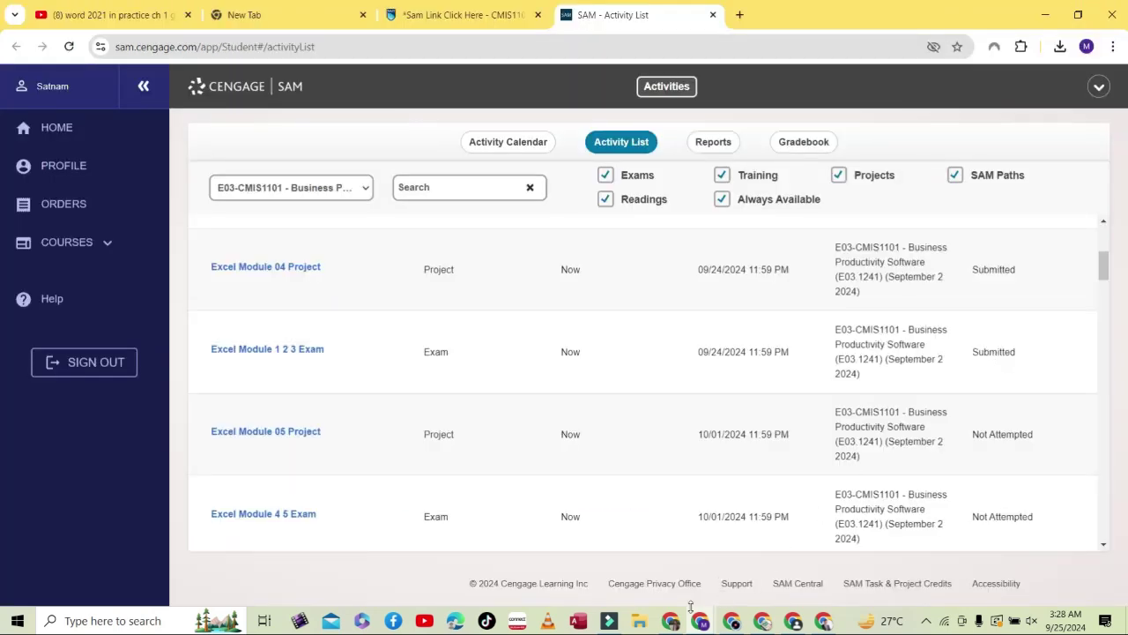
left_click(645, 624)
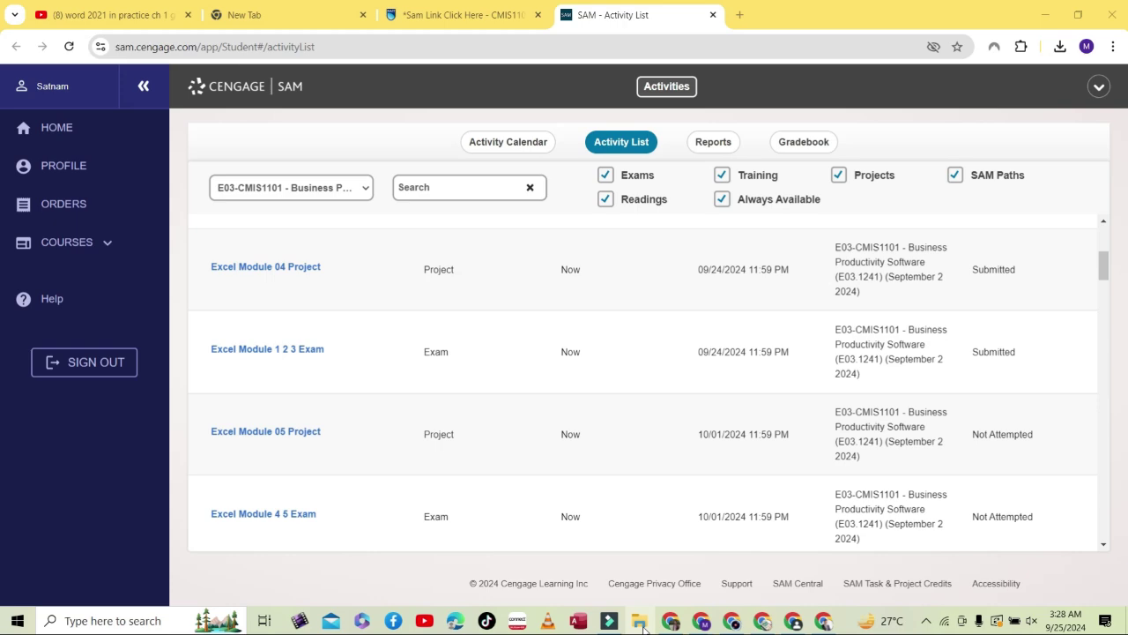
left_click(1046, 16)
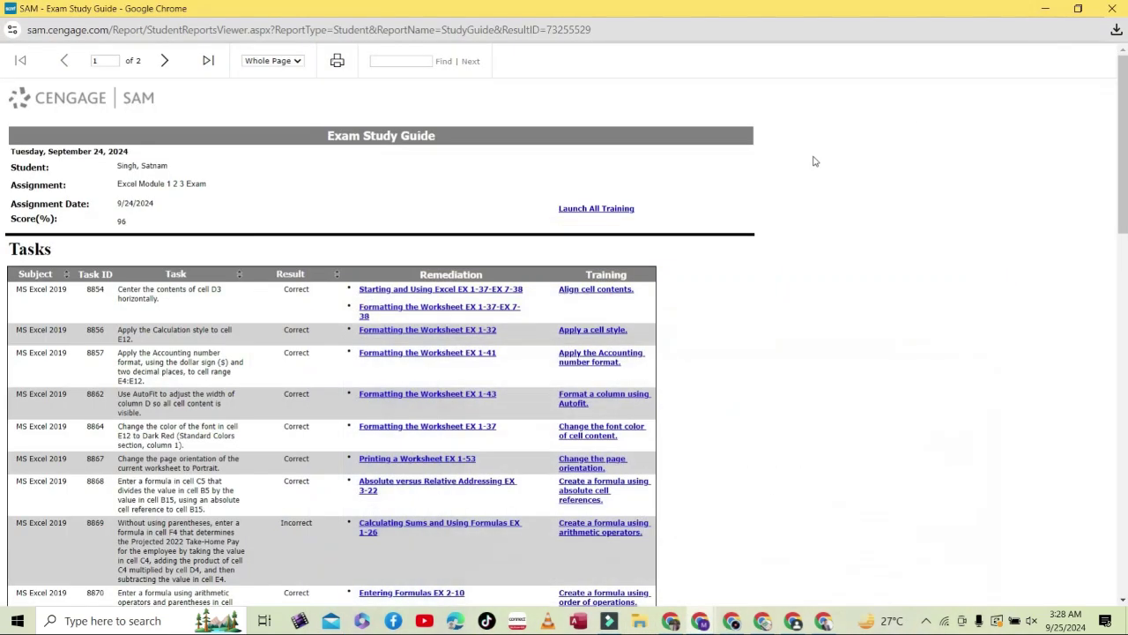